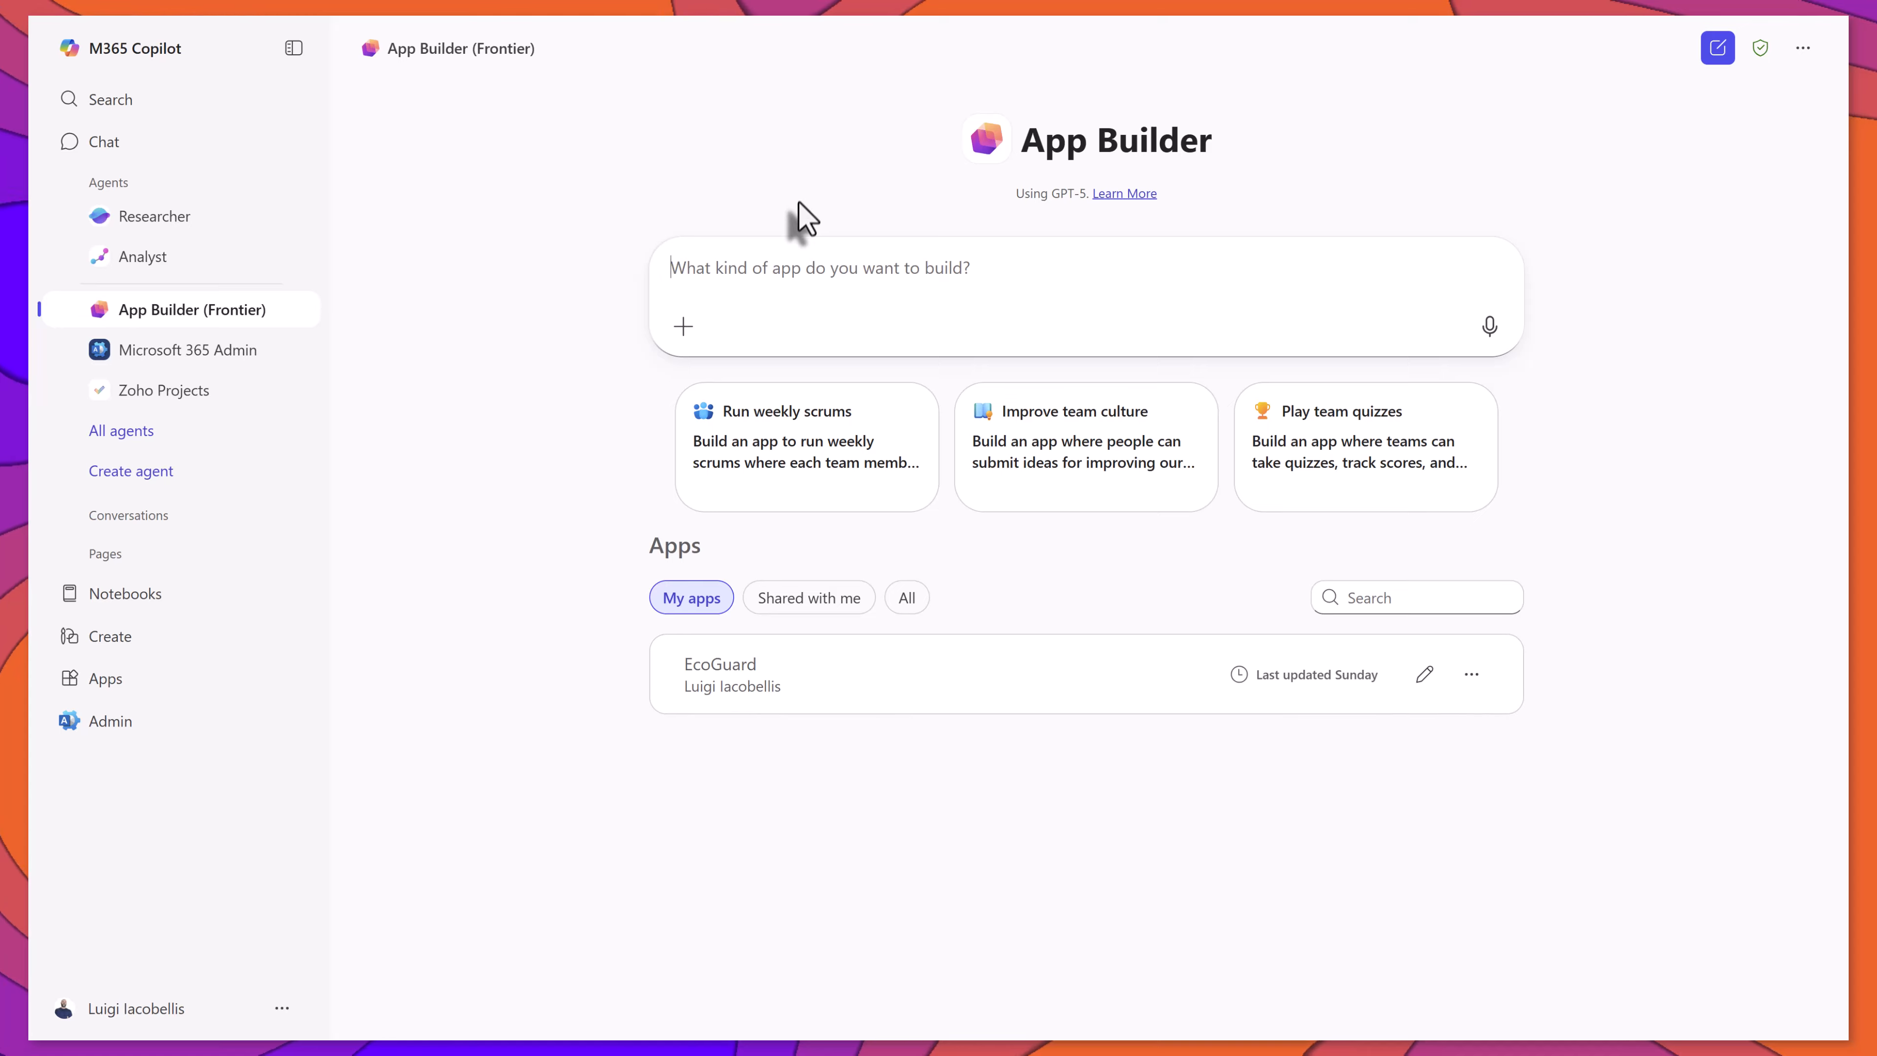
- Request a light-themed time tracking app "Tempo" that logs project, task, date, start and end times, calculates hours, lists previous entries and summarizes hours per project
left_click(805, 274)
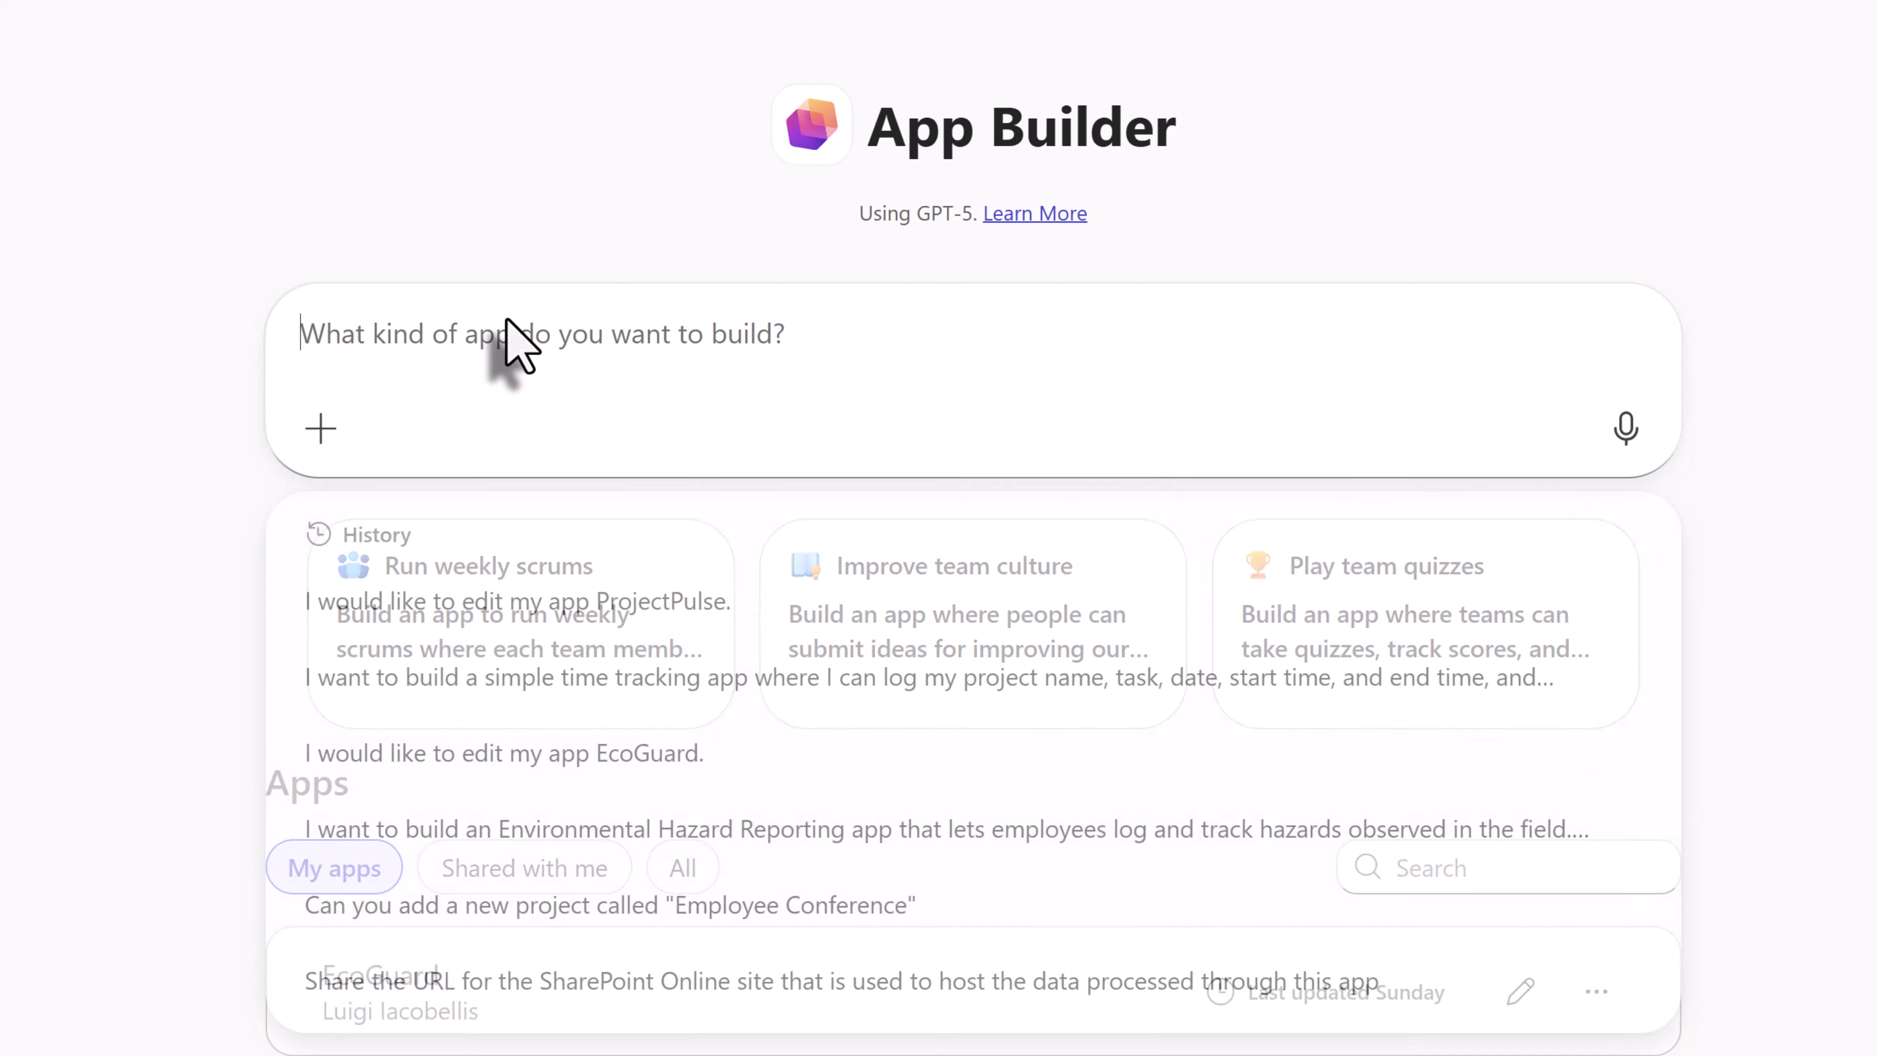
type("I want to build a simple time tracking app where I can log my project name, task, date, start time, and end time, and have it automatically calculate total hours worked. I’d like to choose from a list of existing projects, see my previous time entries, and view a summary showing total hours worked per project. I prefer light themes for my apps as opposed to dark themes. Call the app, \"Tempo\".")
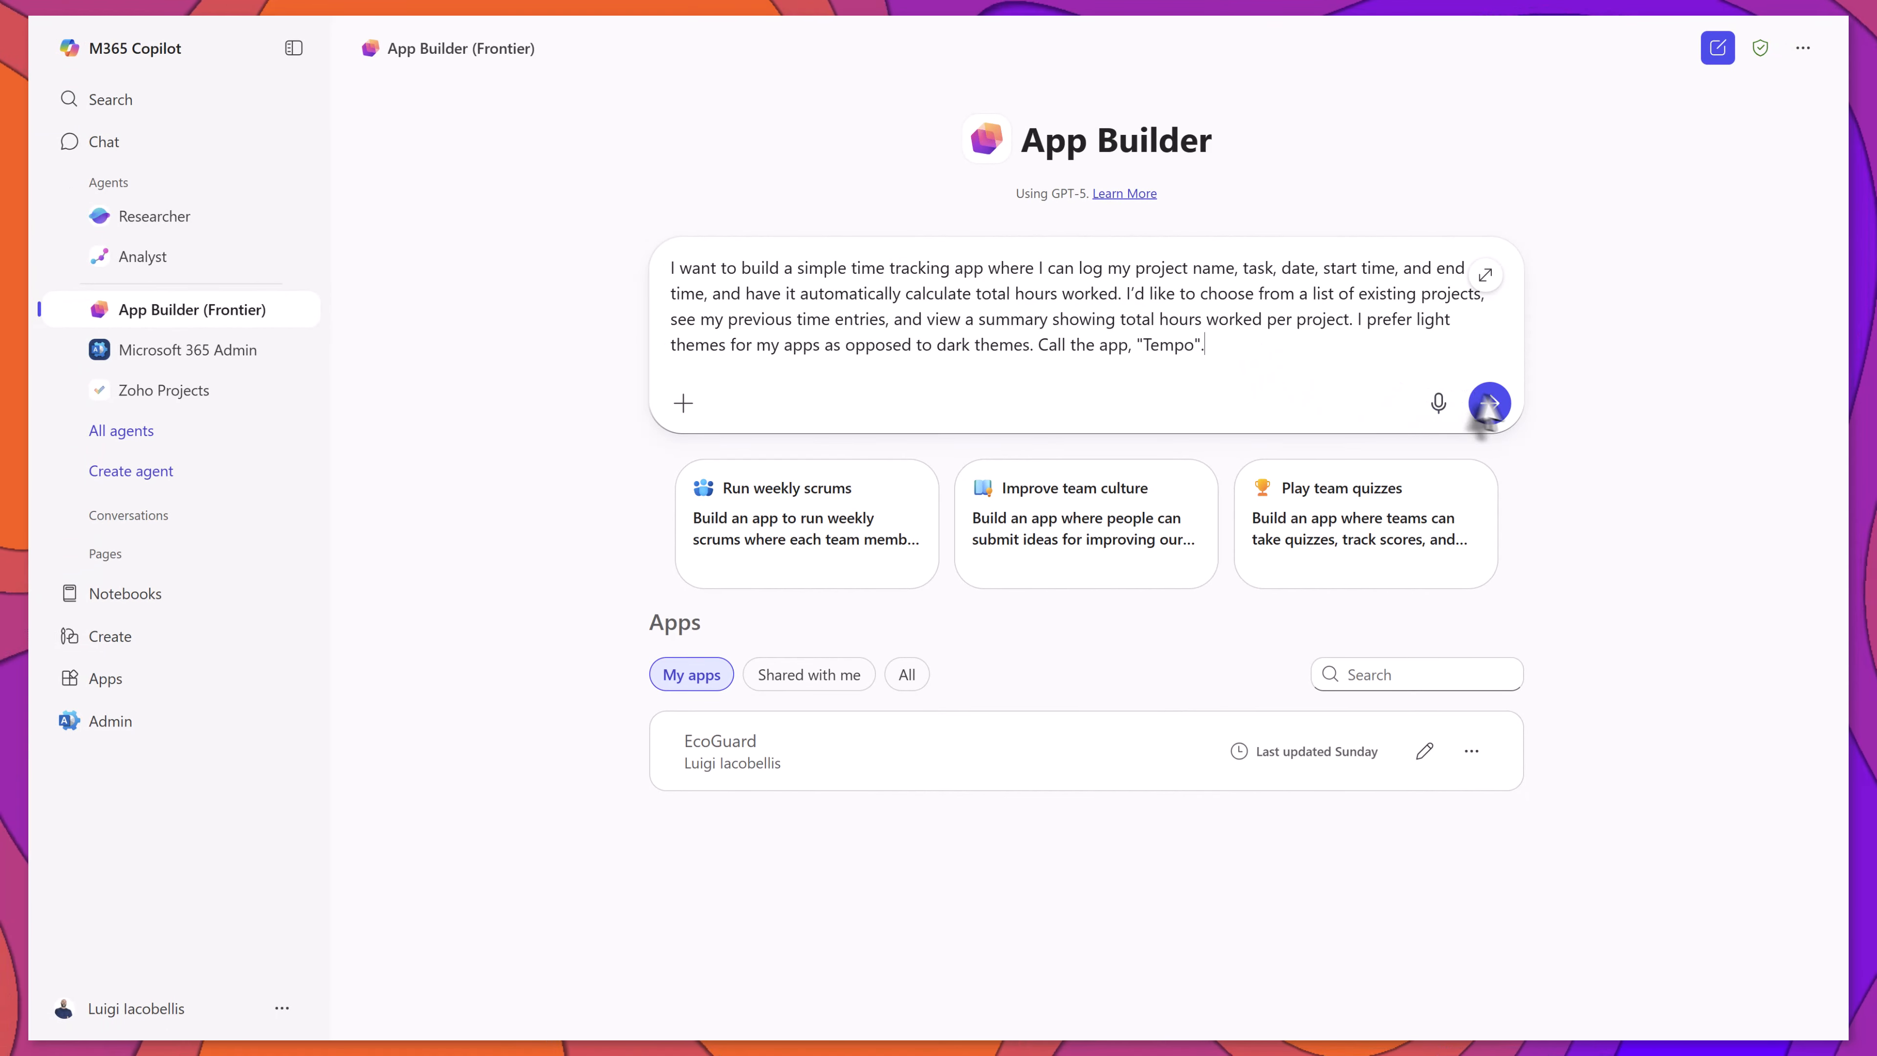
left_click(1489, 403)
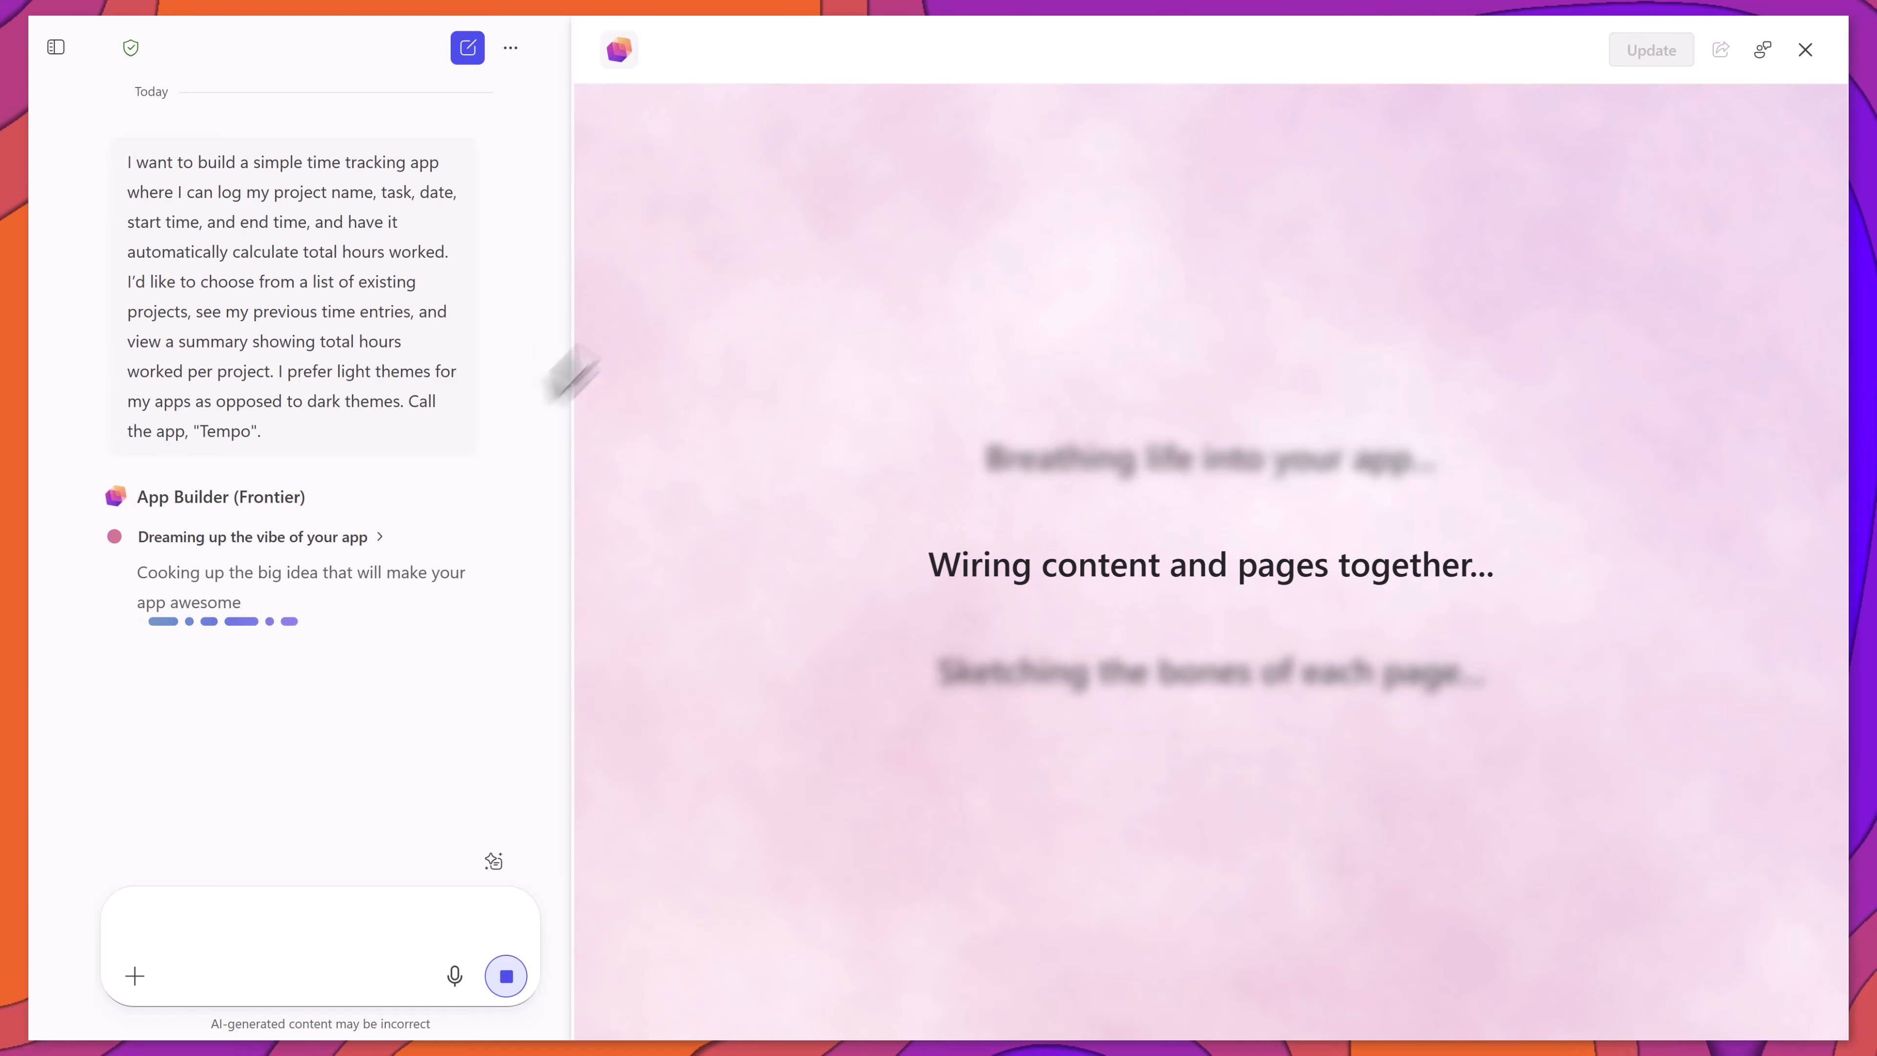
- Expand the build reasoning and read through the completed tasks, key features and technical highlights of the Tempo app
left_click(378, 539)
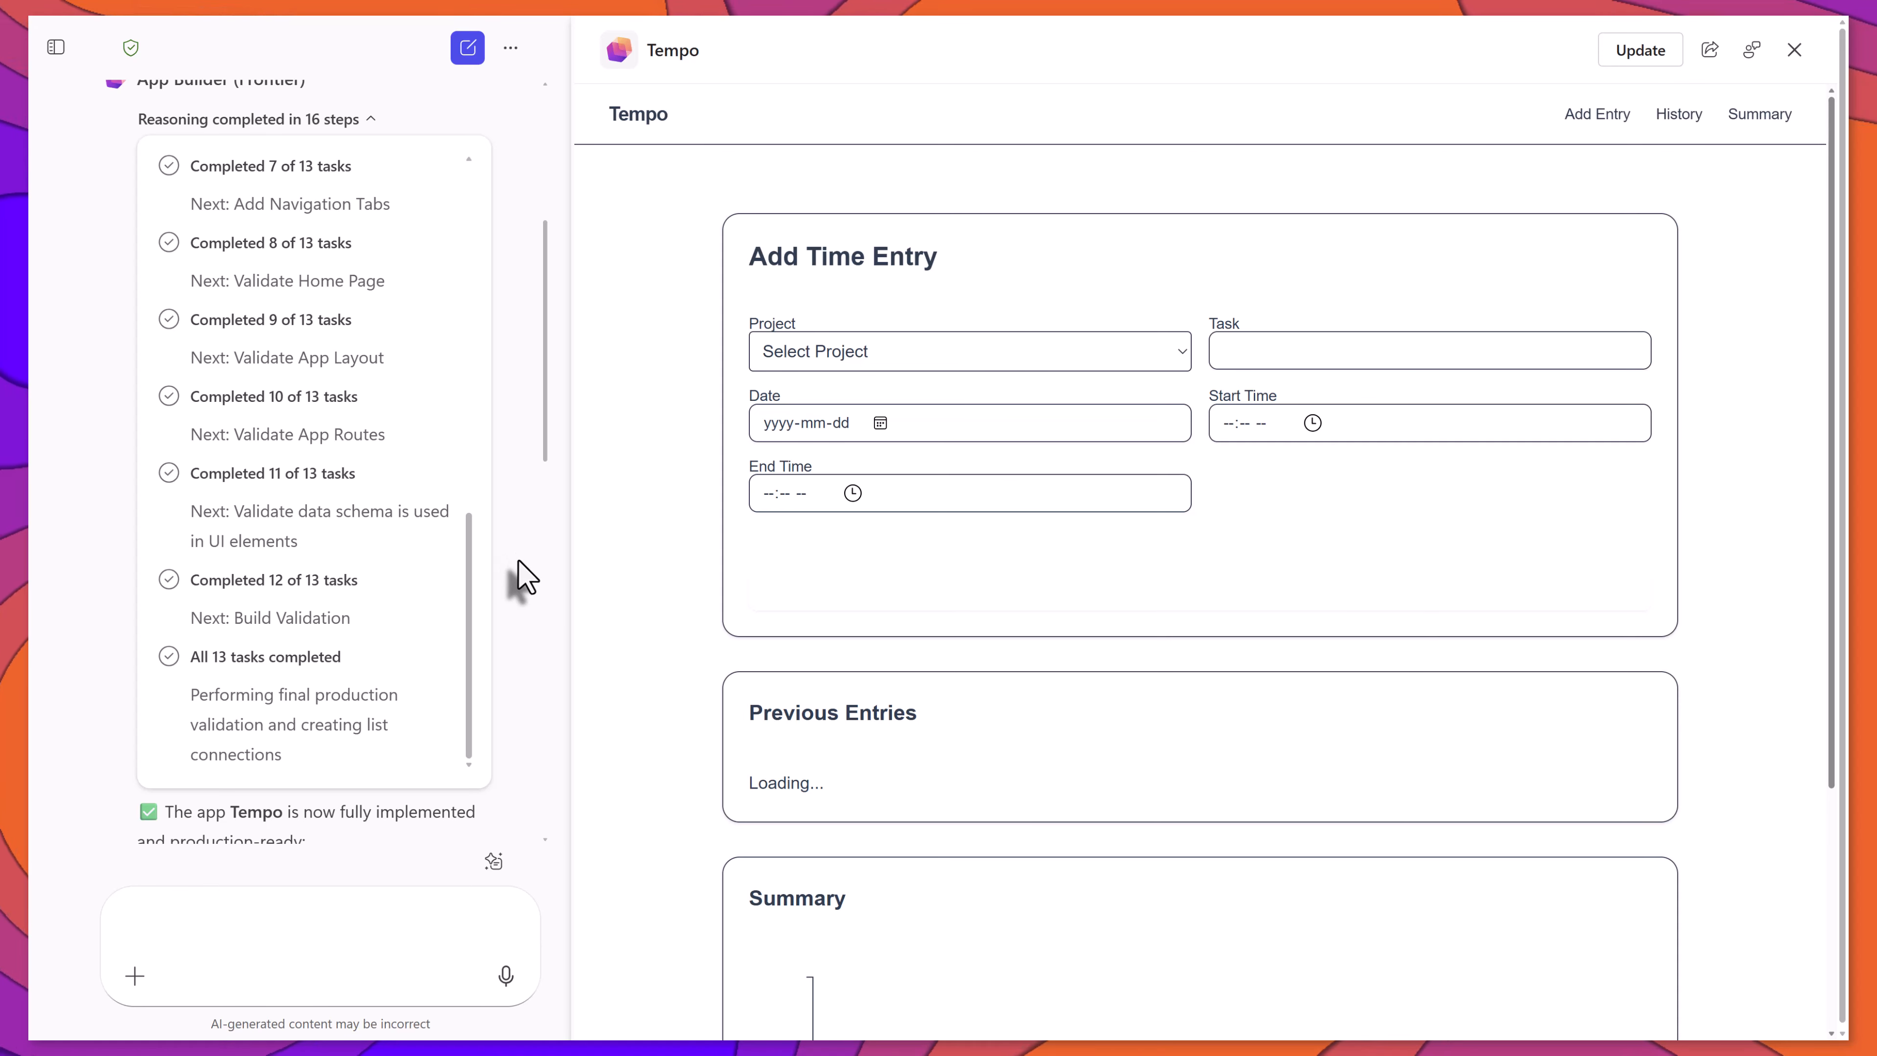
scroll(523, 577, "down", 4)
scroll(523, 577, "down", 4)
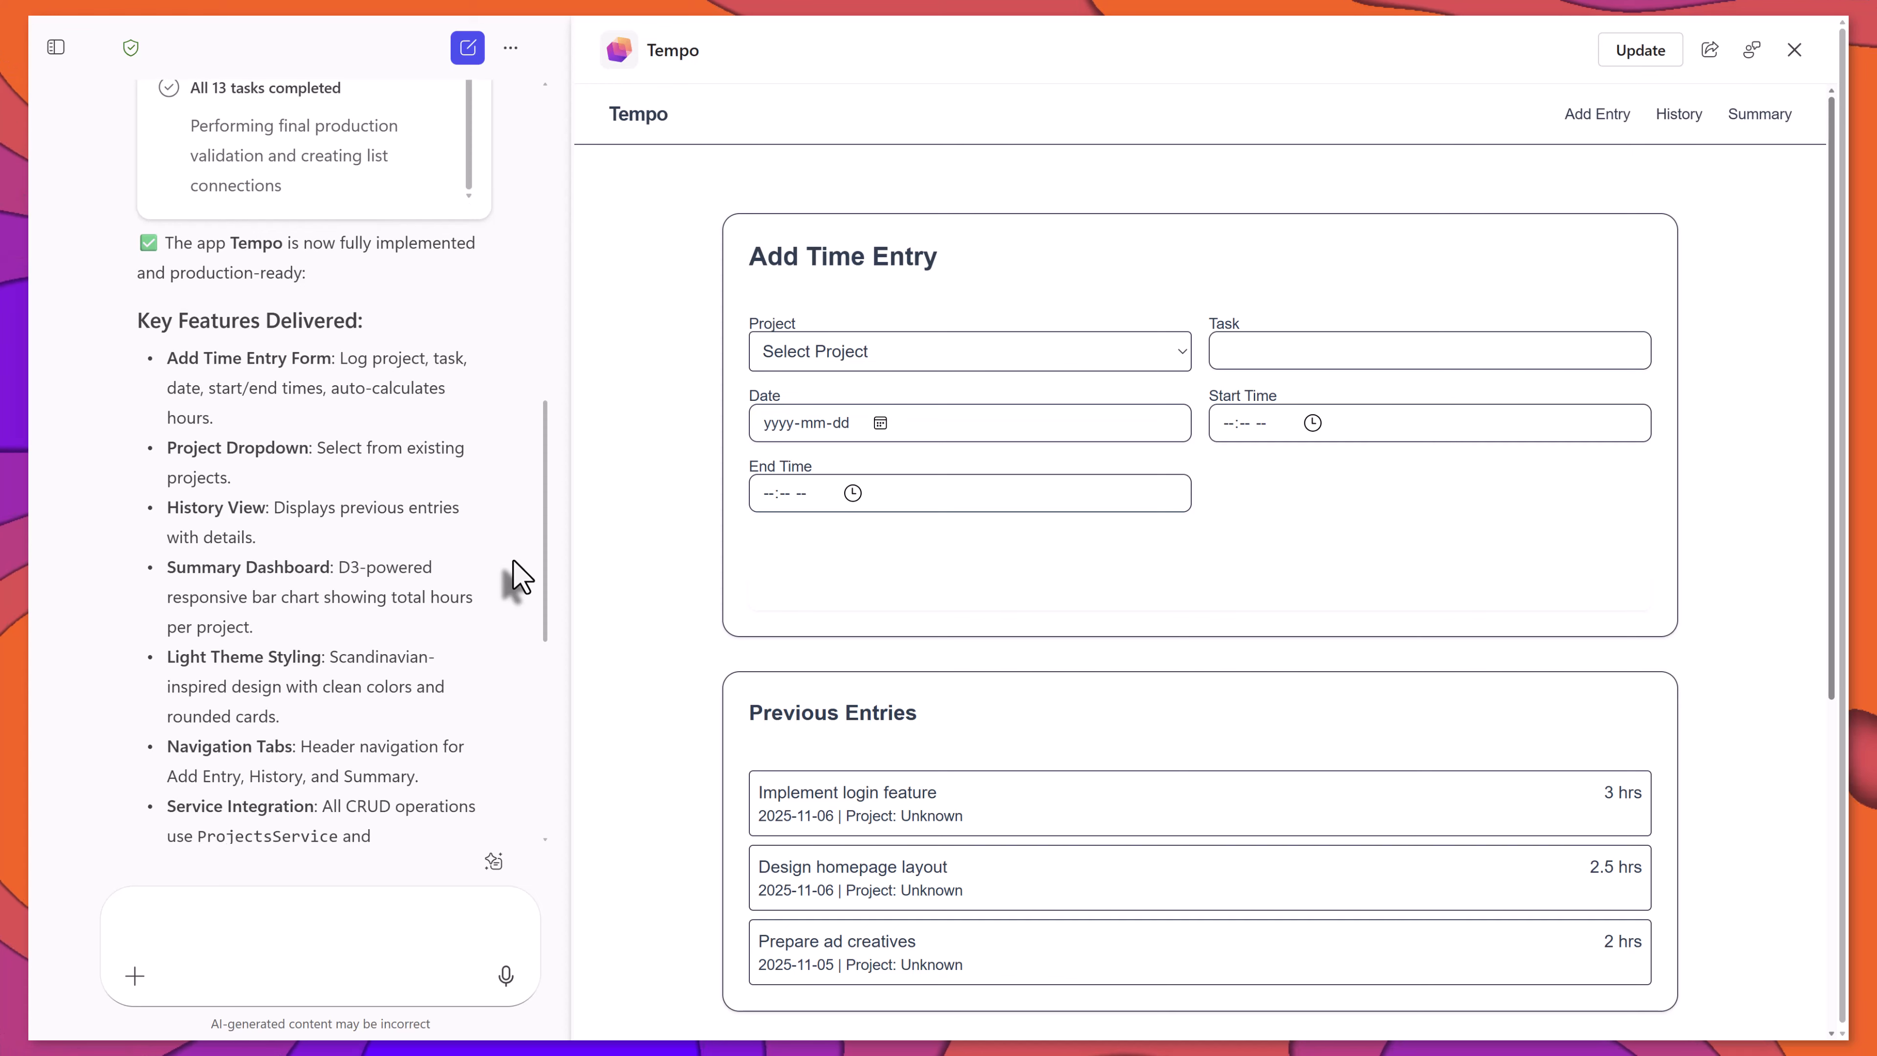
scroll(523, 577, "down", 2)
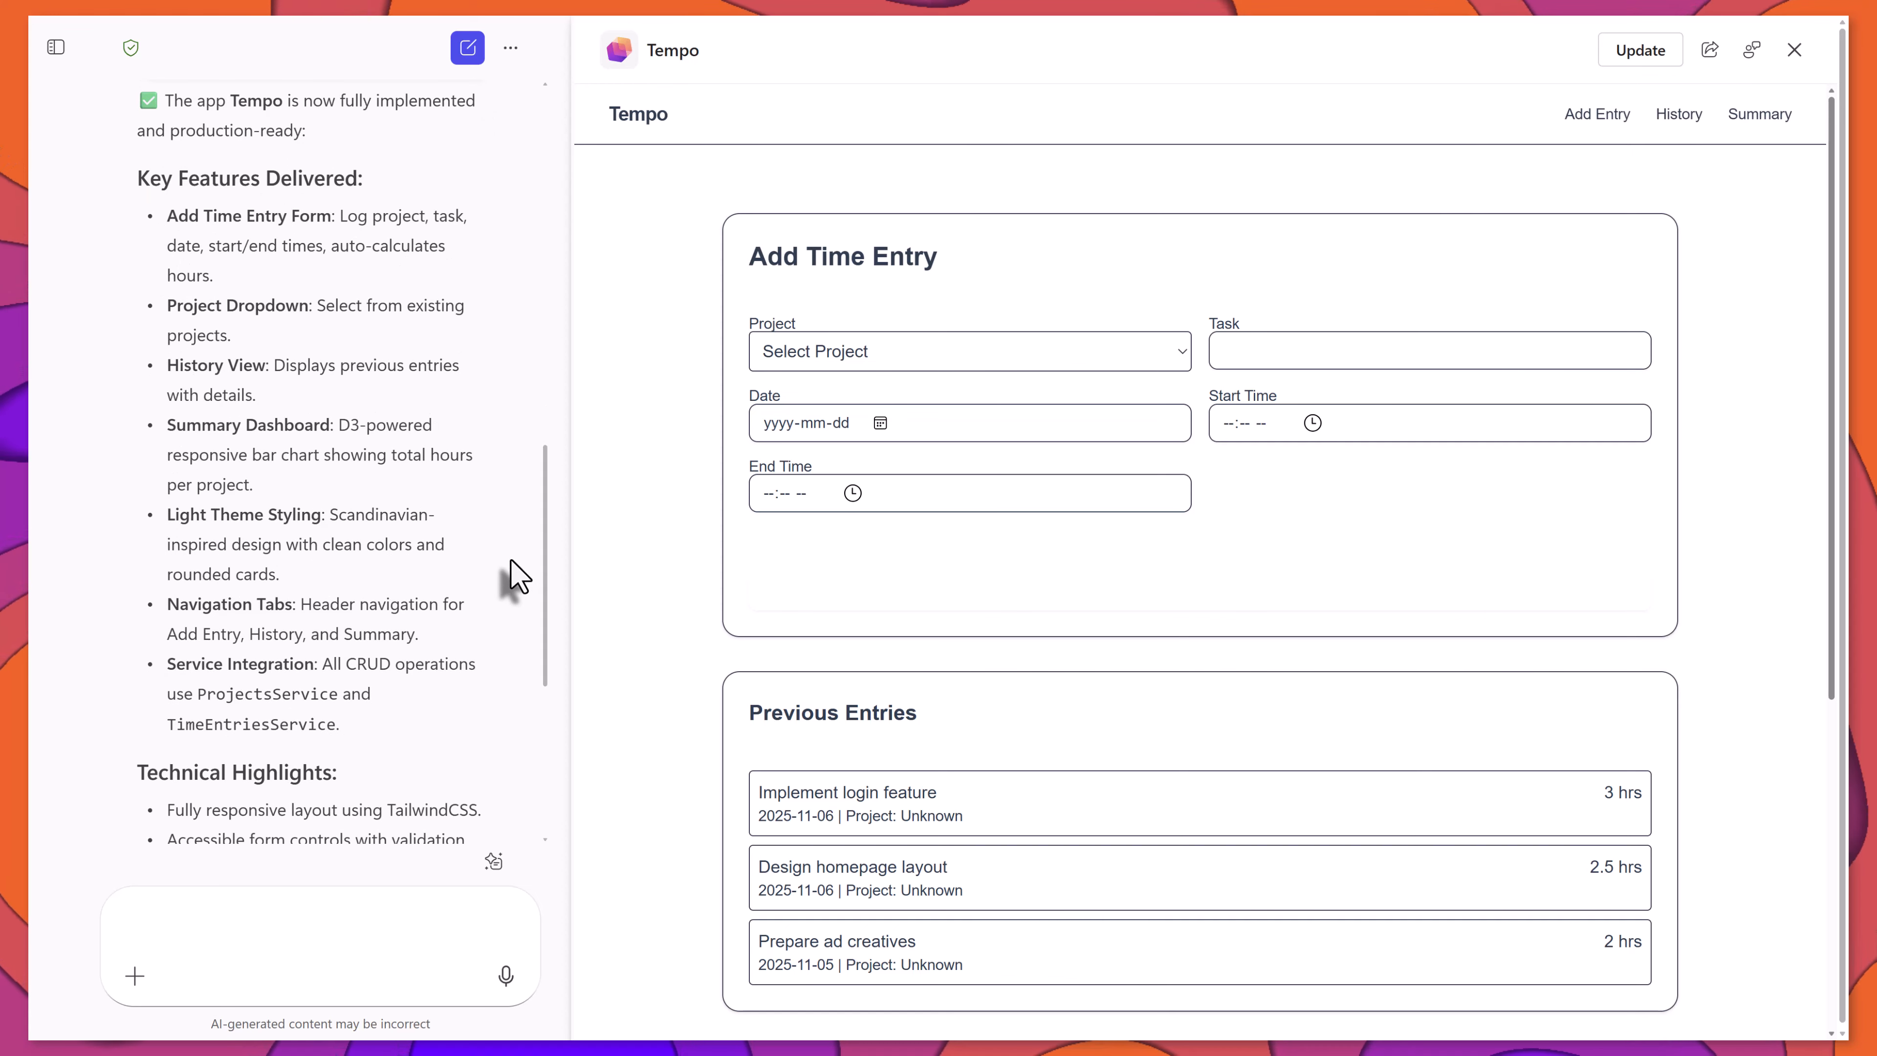
scroll(520, 577, "down", 6)
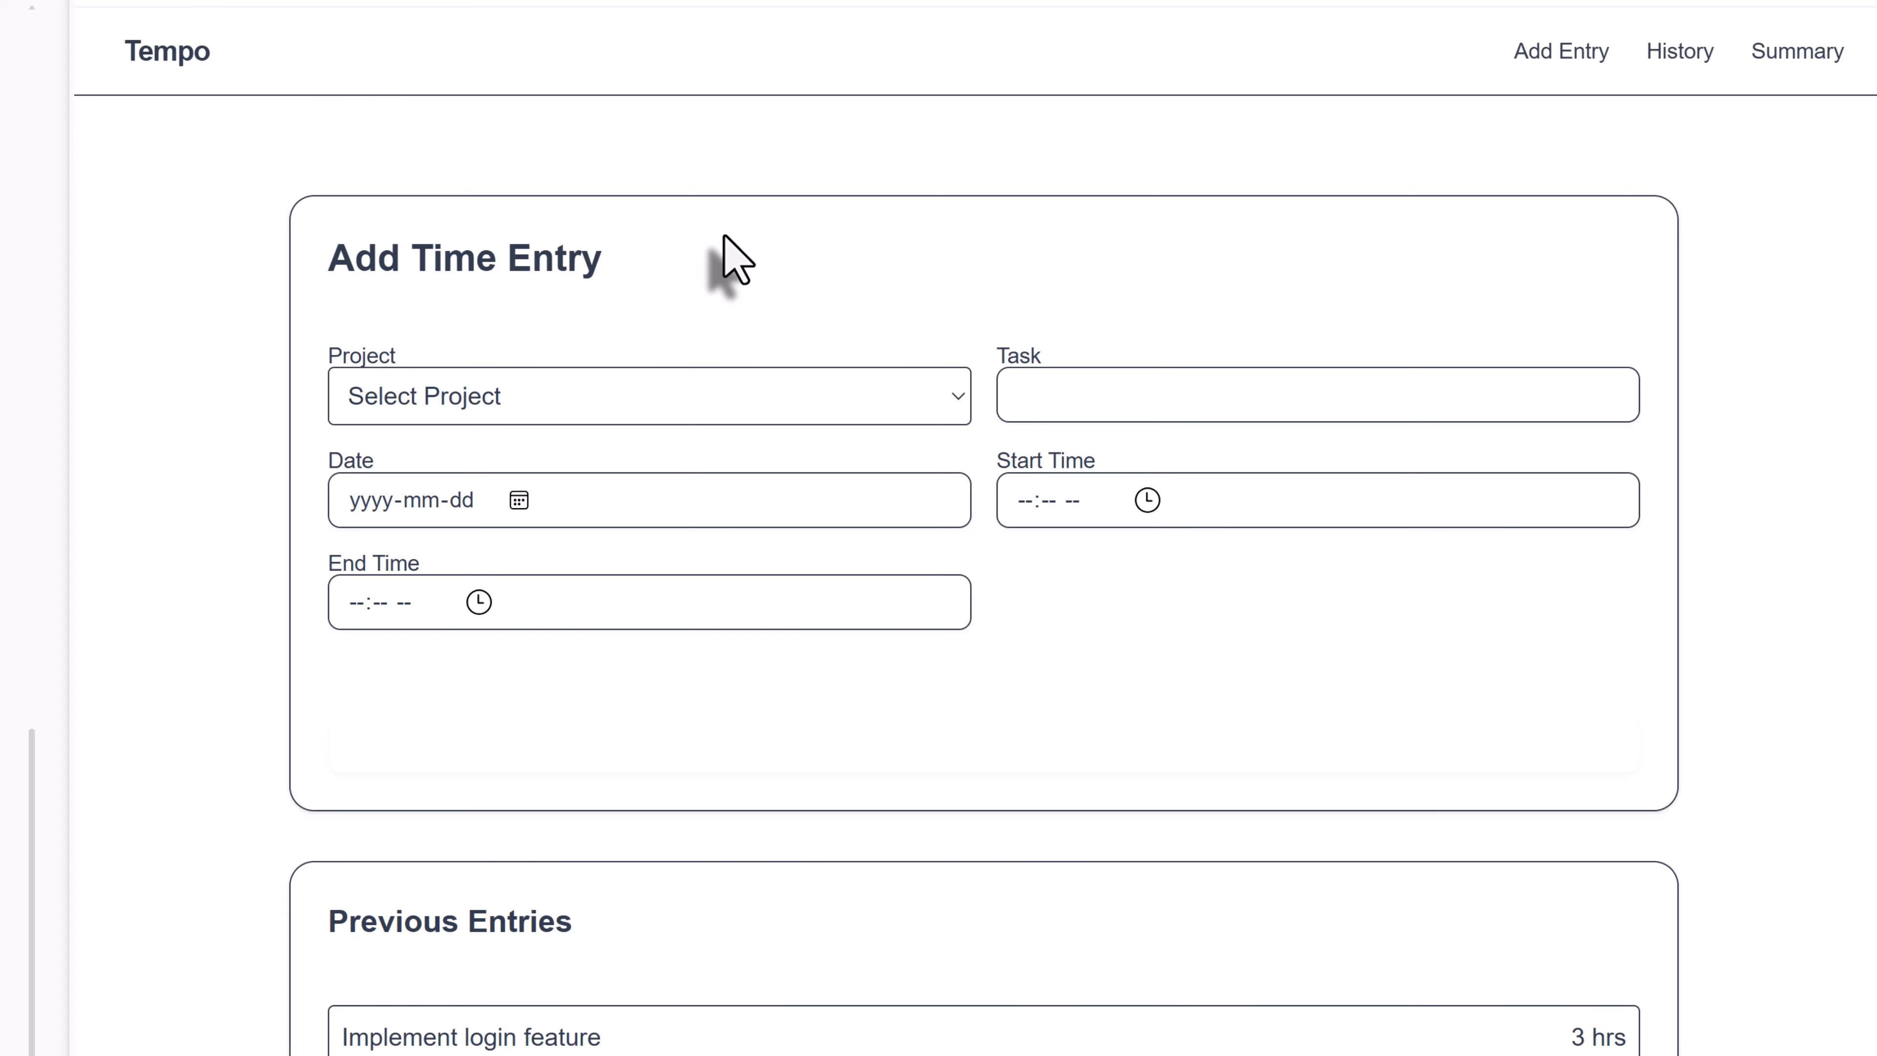
- In the Add Time Entry form, choose the Website Redesign project and enter the task "Created a wireframe"
left_click(721, 390)
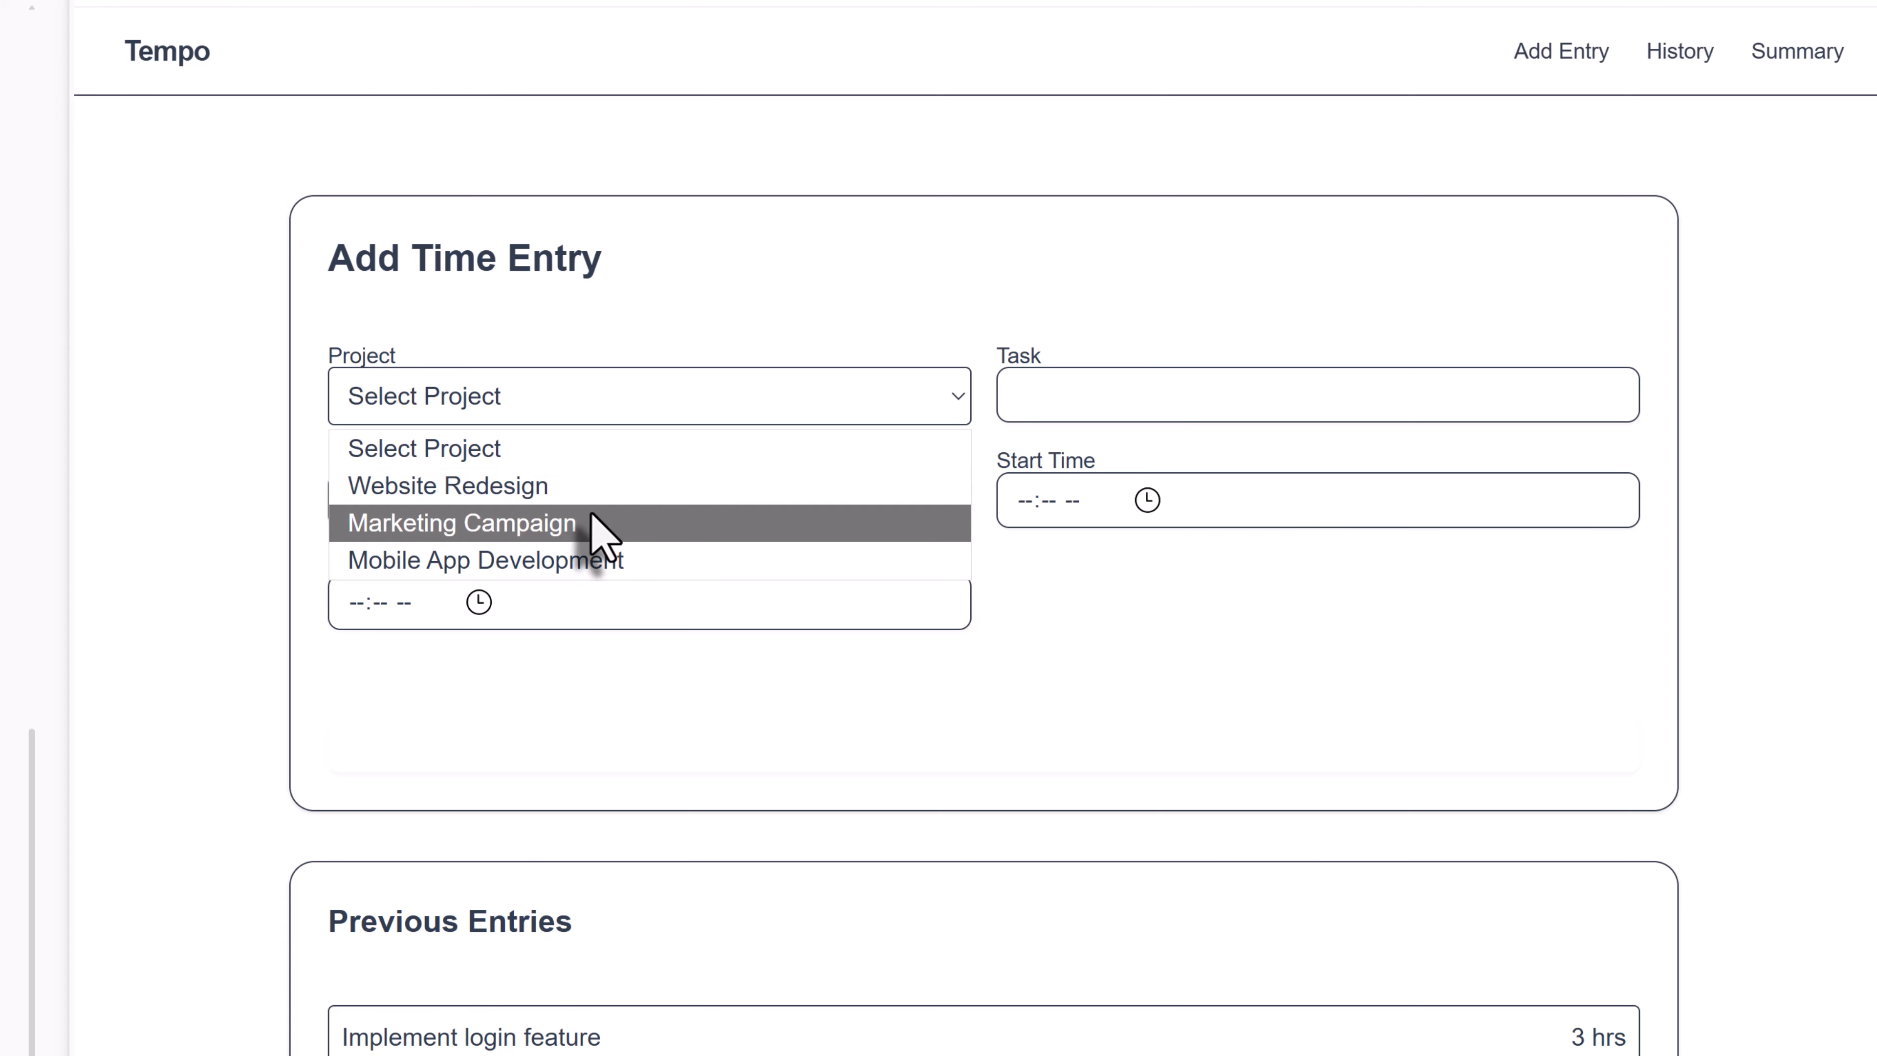
left_click(626, 496)
left_click(1087, 414)
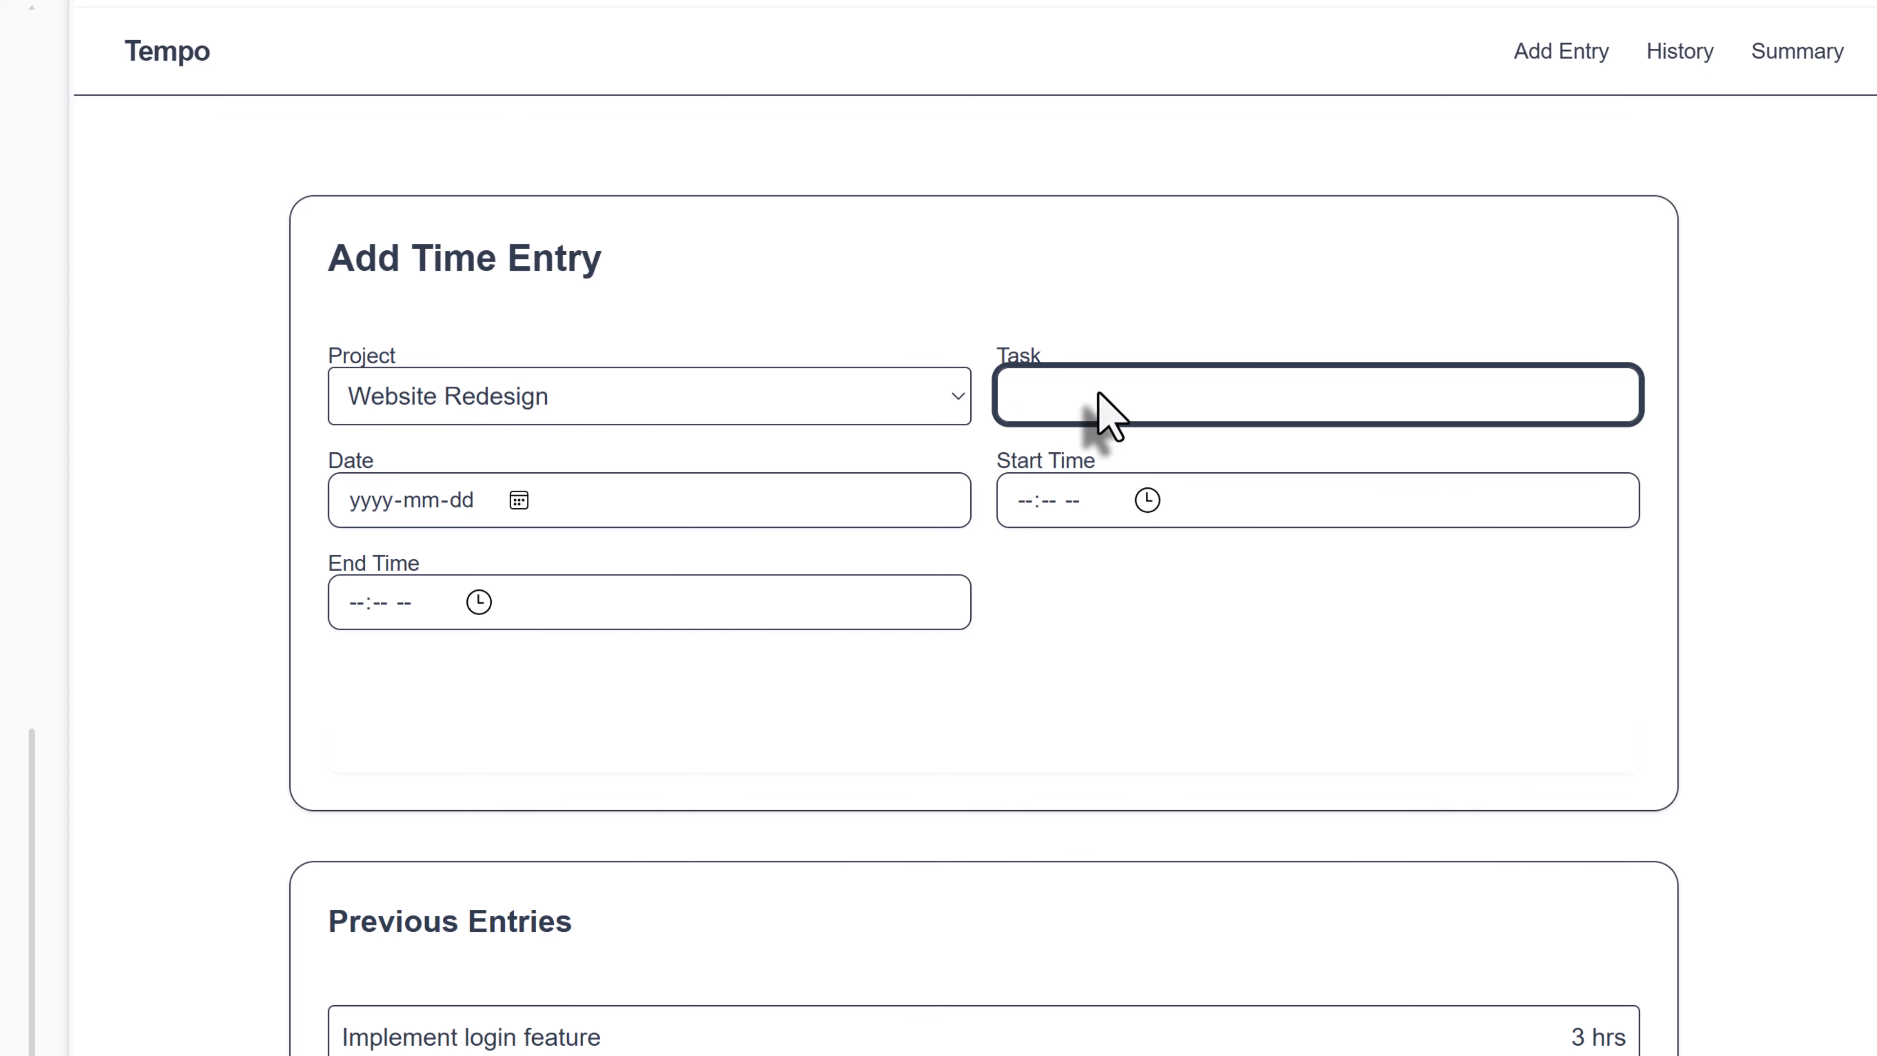
type("Created a wireframe")
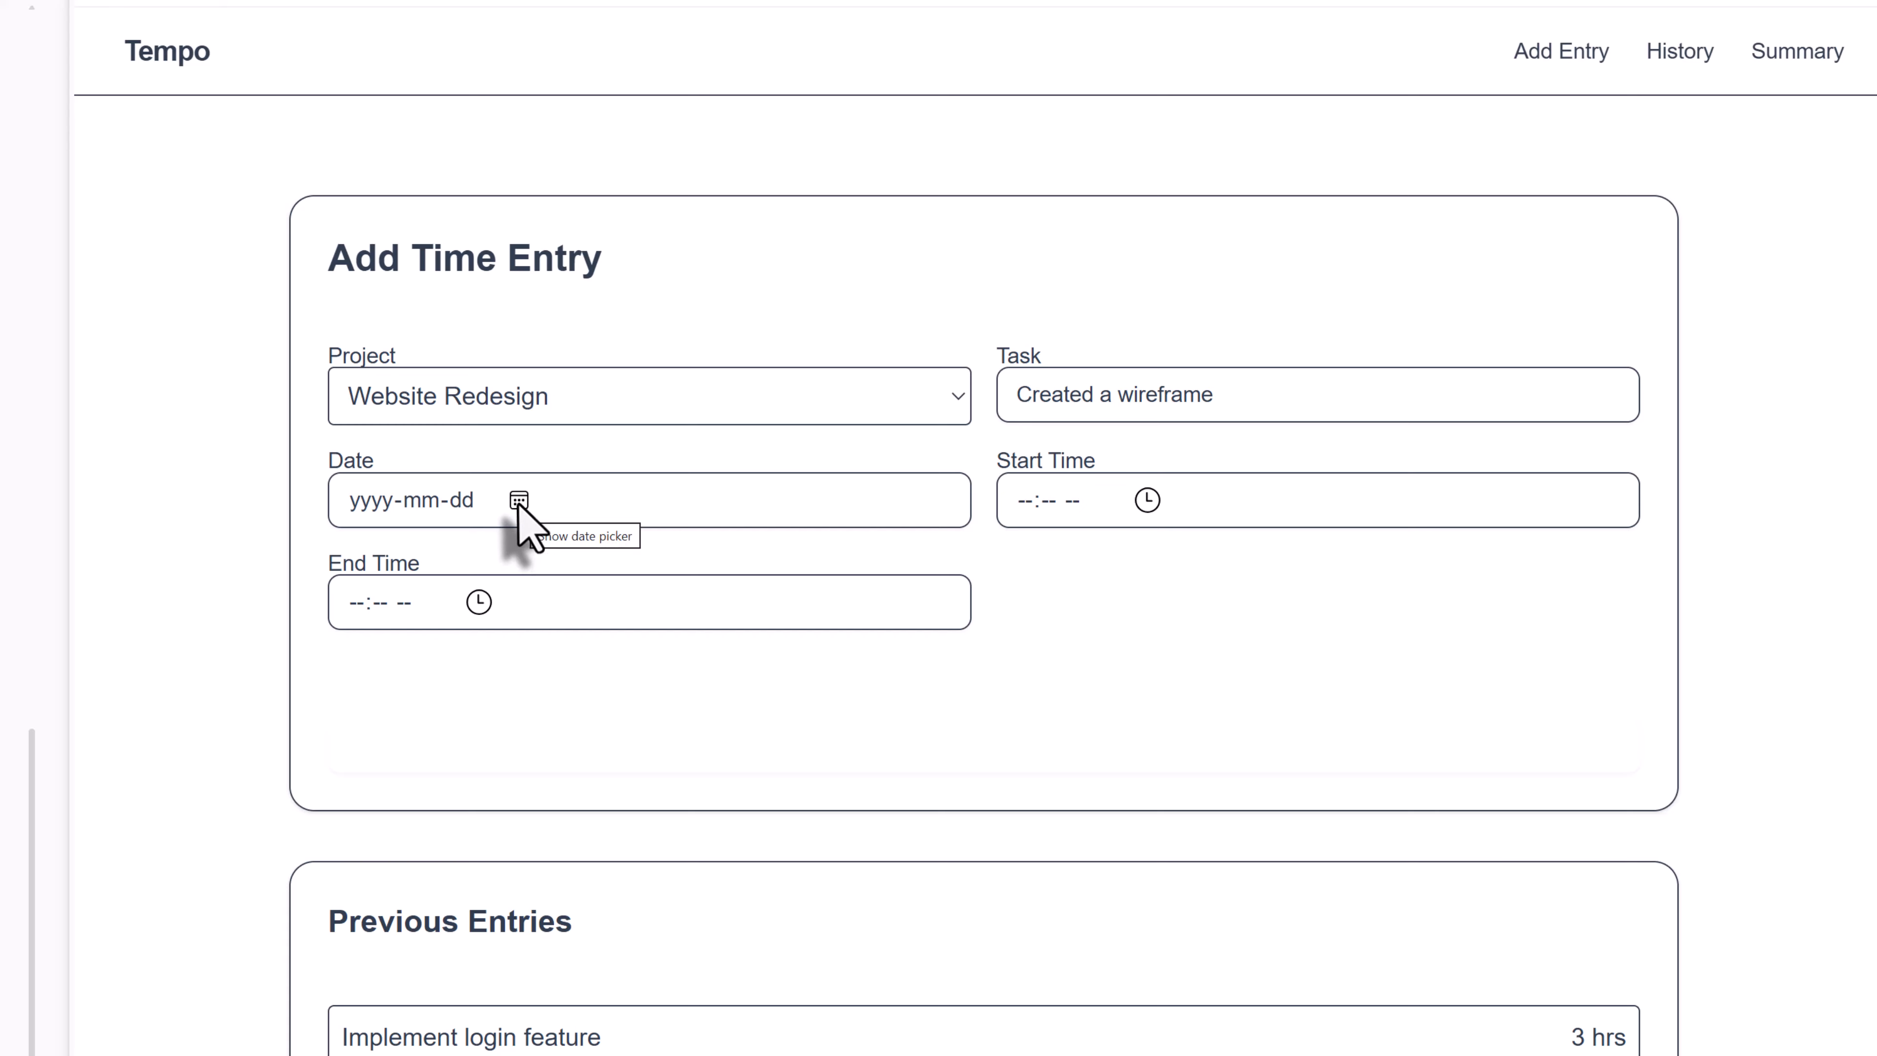
- Set the time entry's date to 2025-11-06, its start time to 09:07 PM and its end time to 09:30 PM
left_click(519, 502)
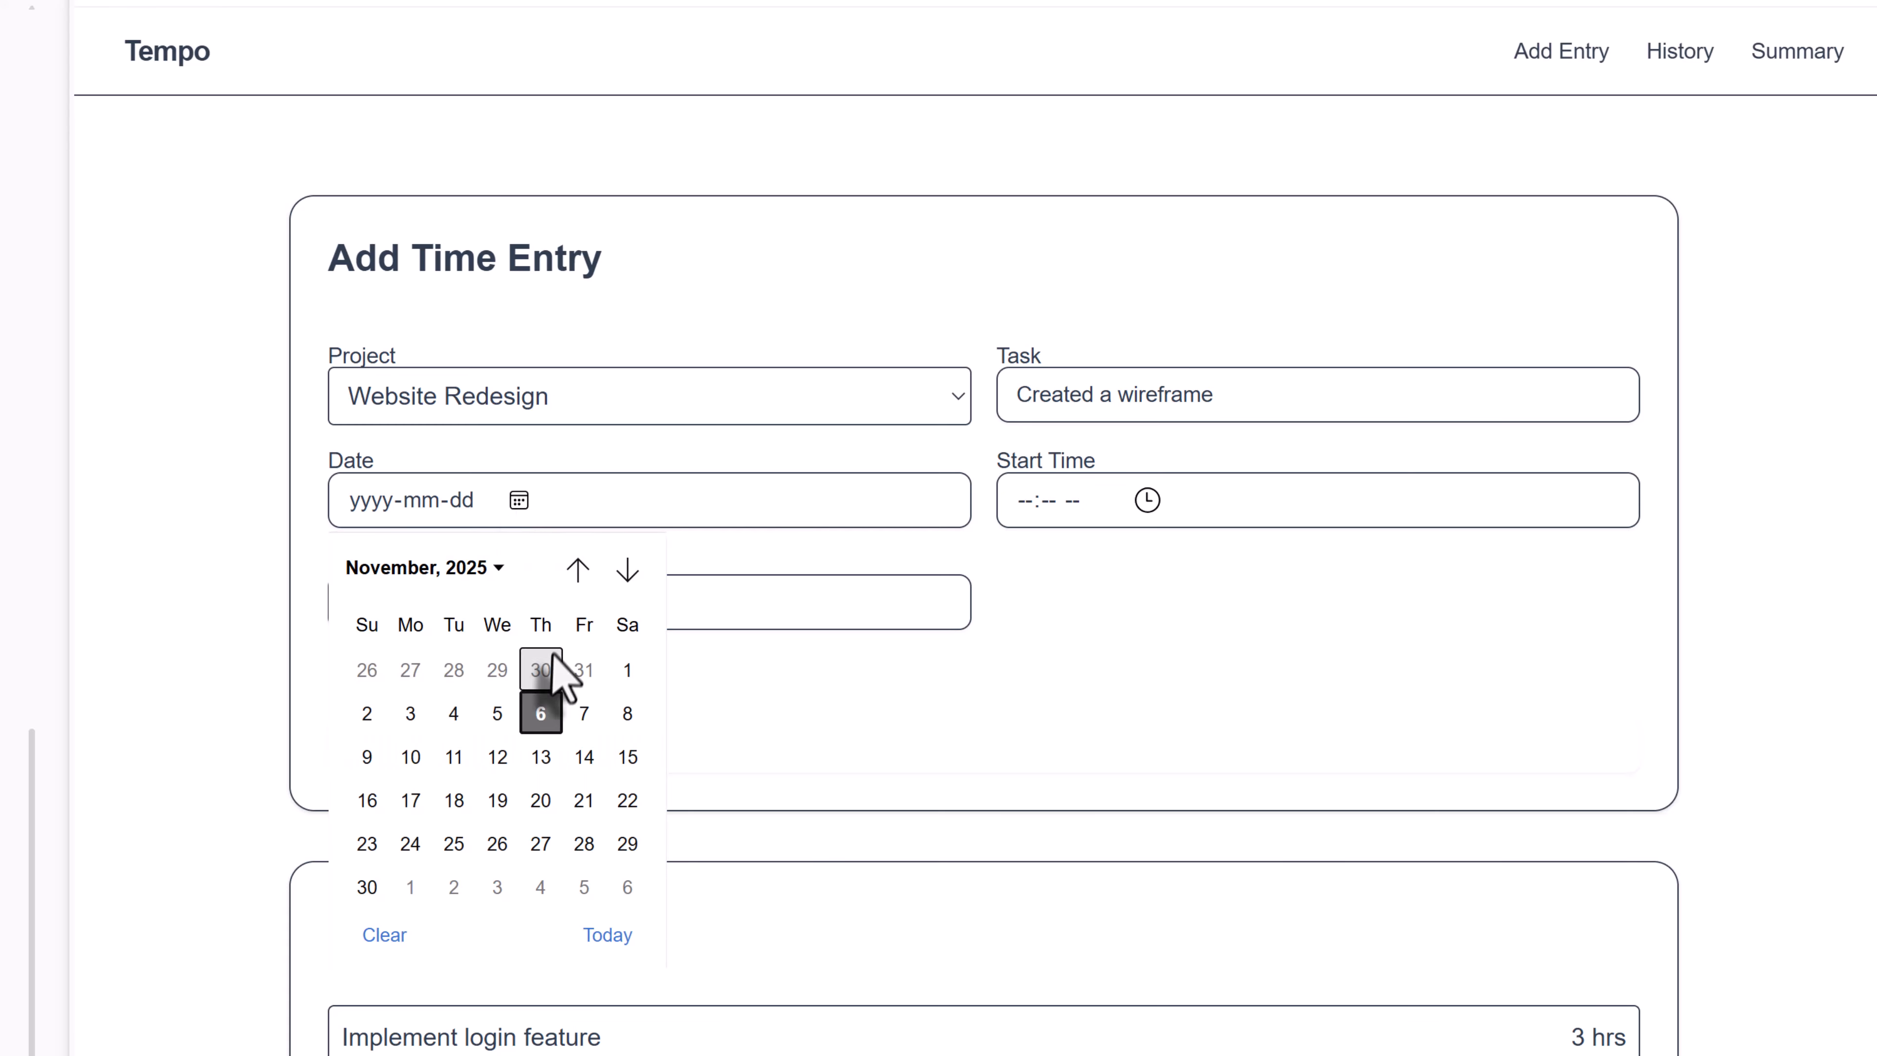
left_click(541, 723)
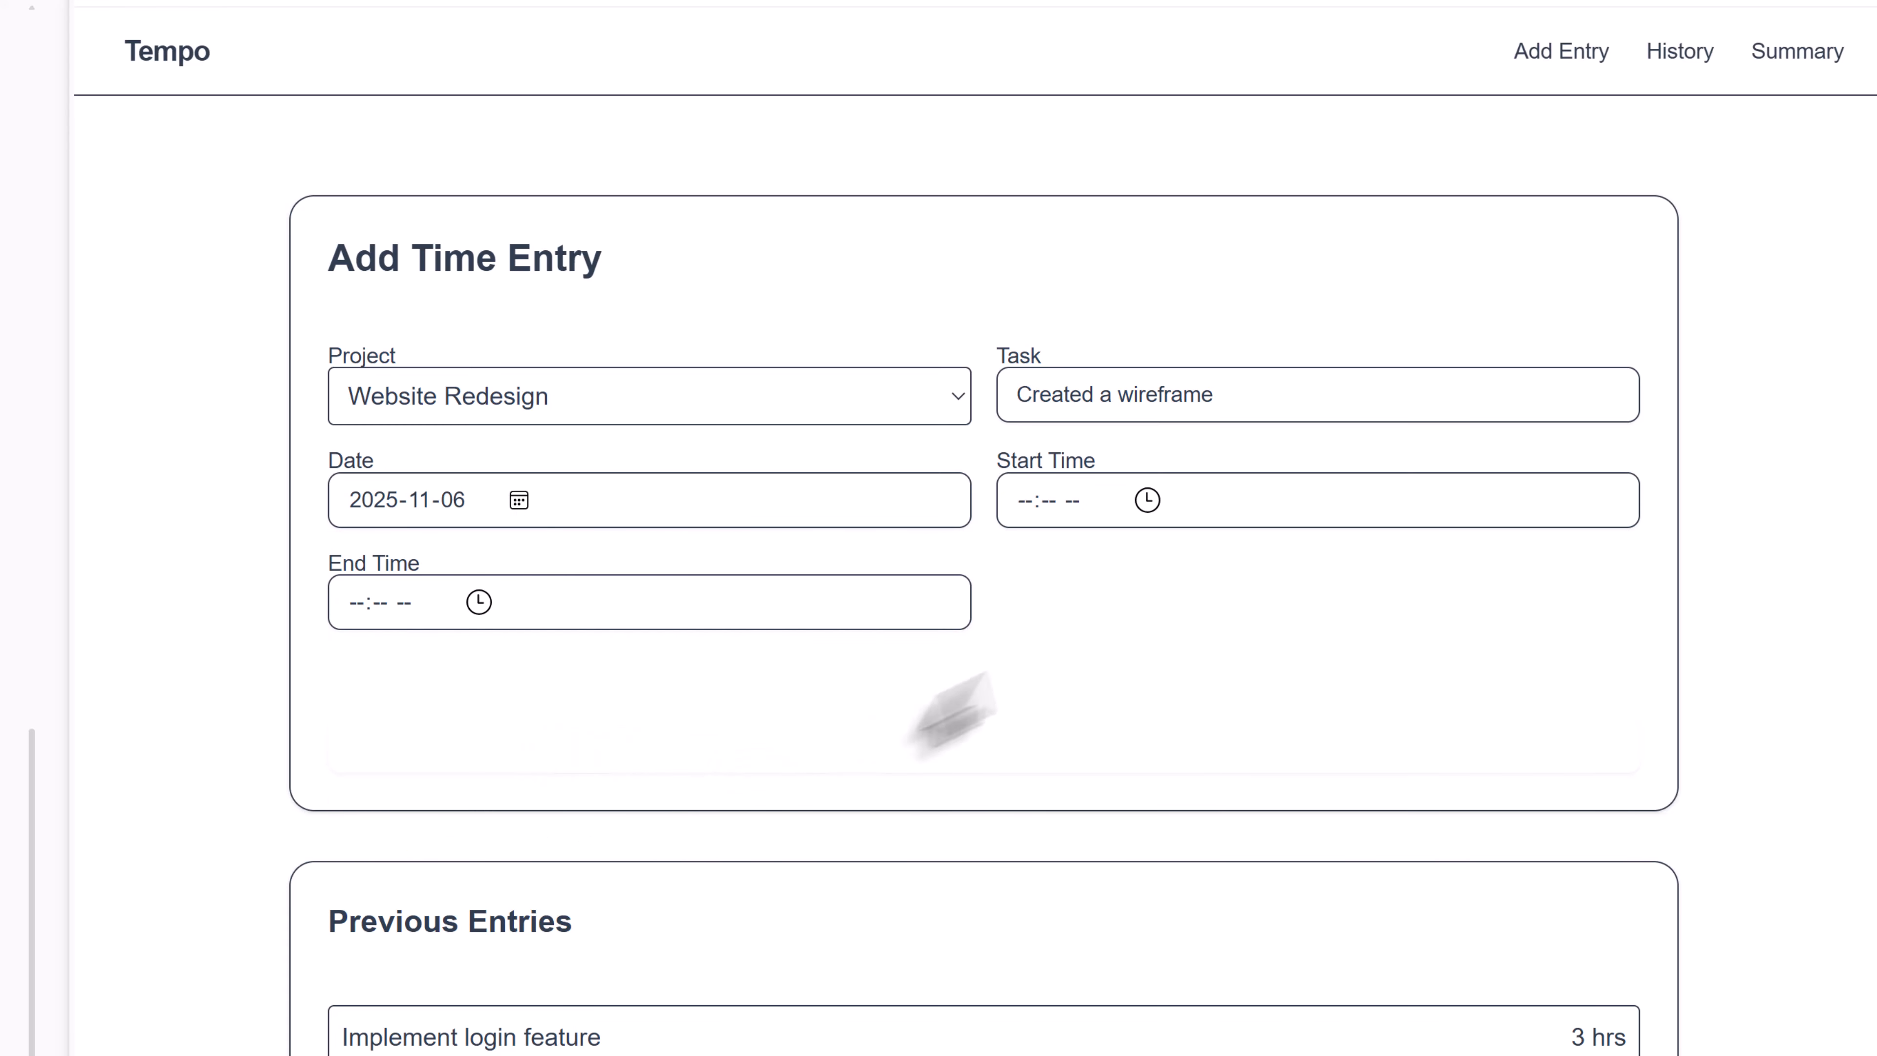
left_click(1145, 500)
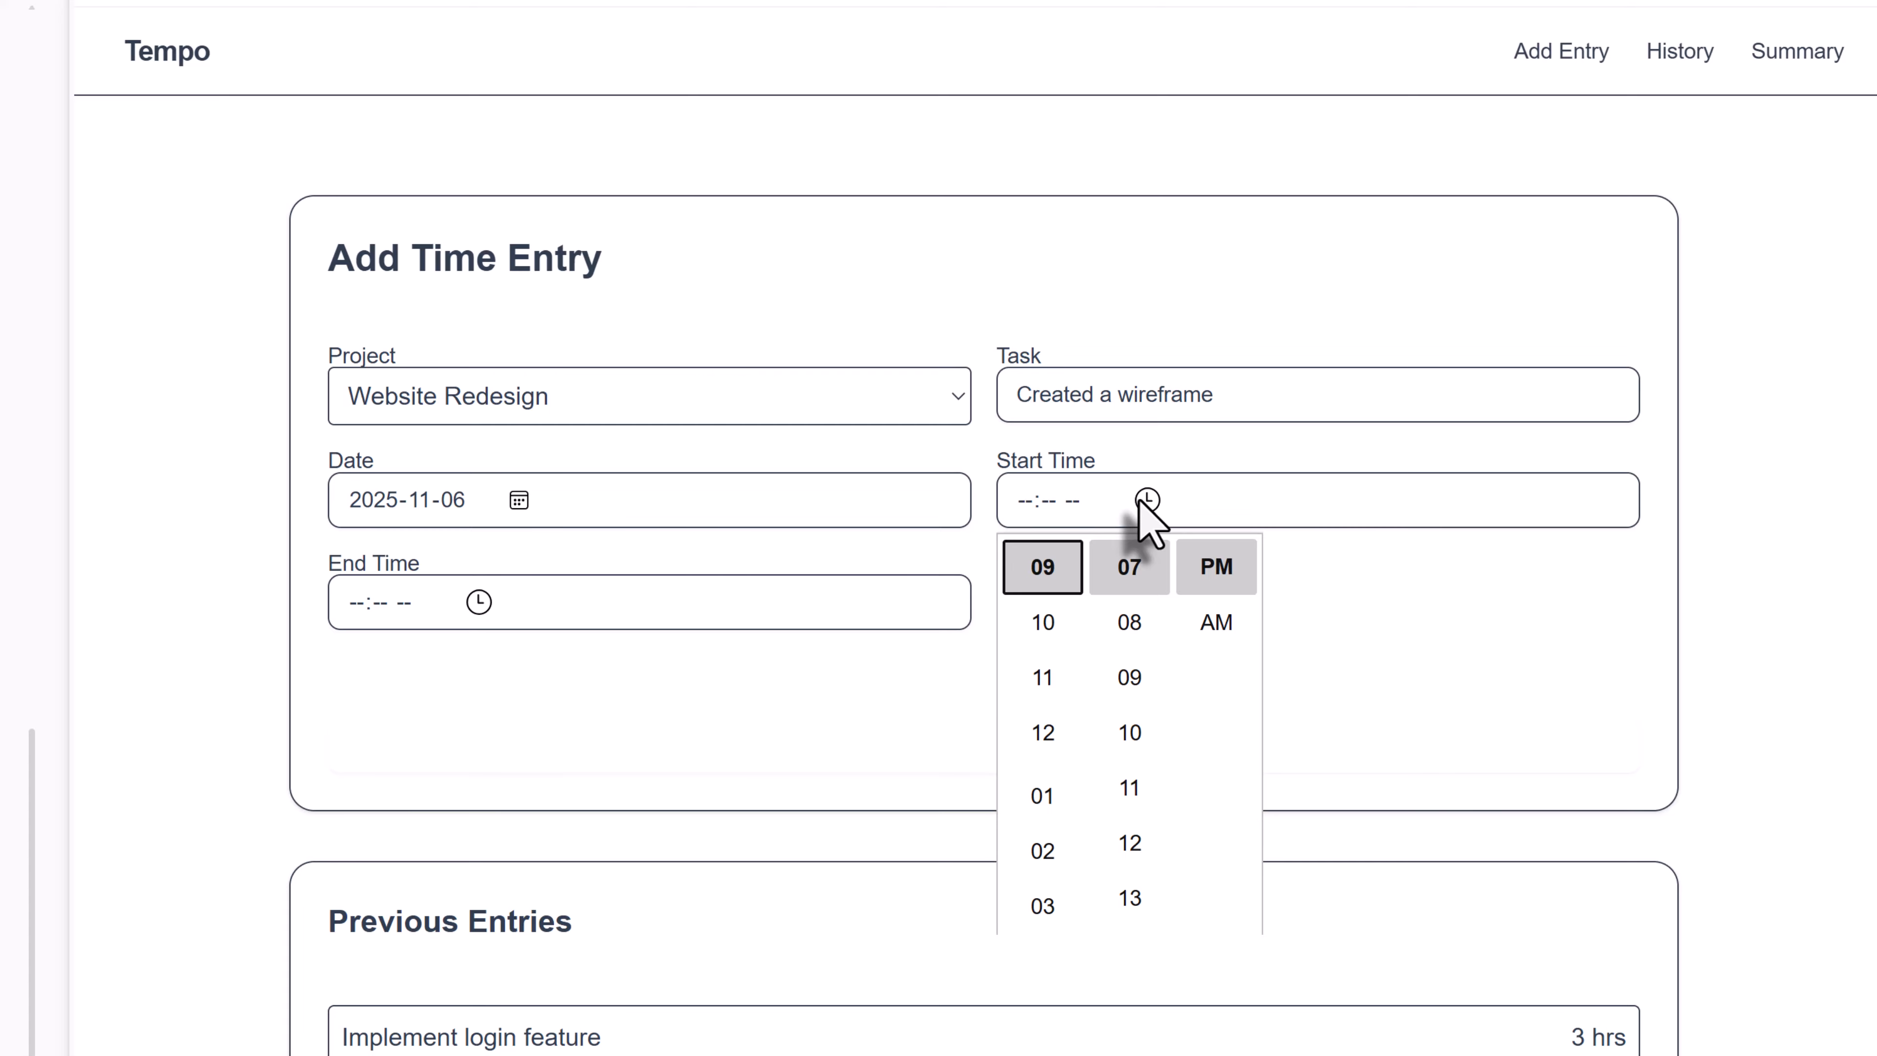
left_click(479, 603)
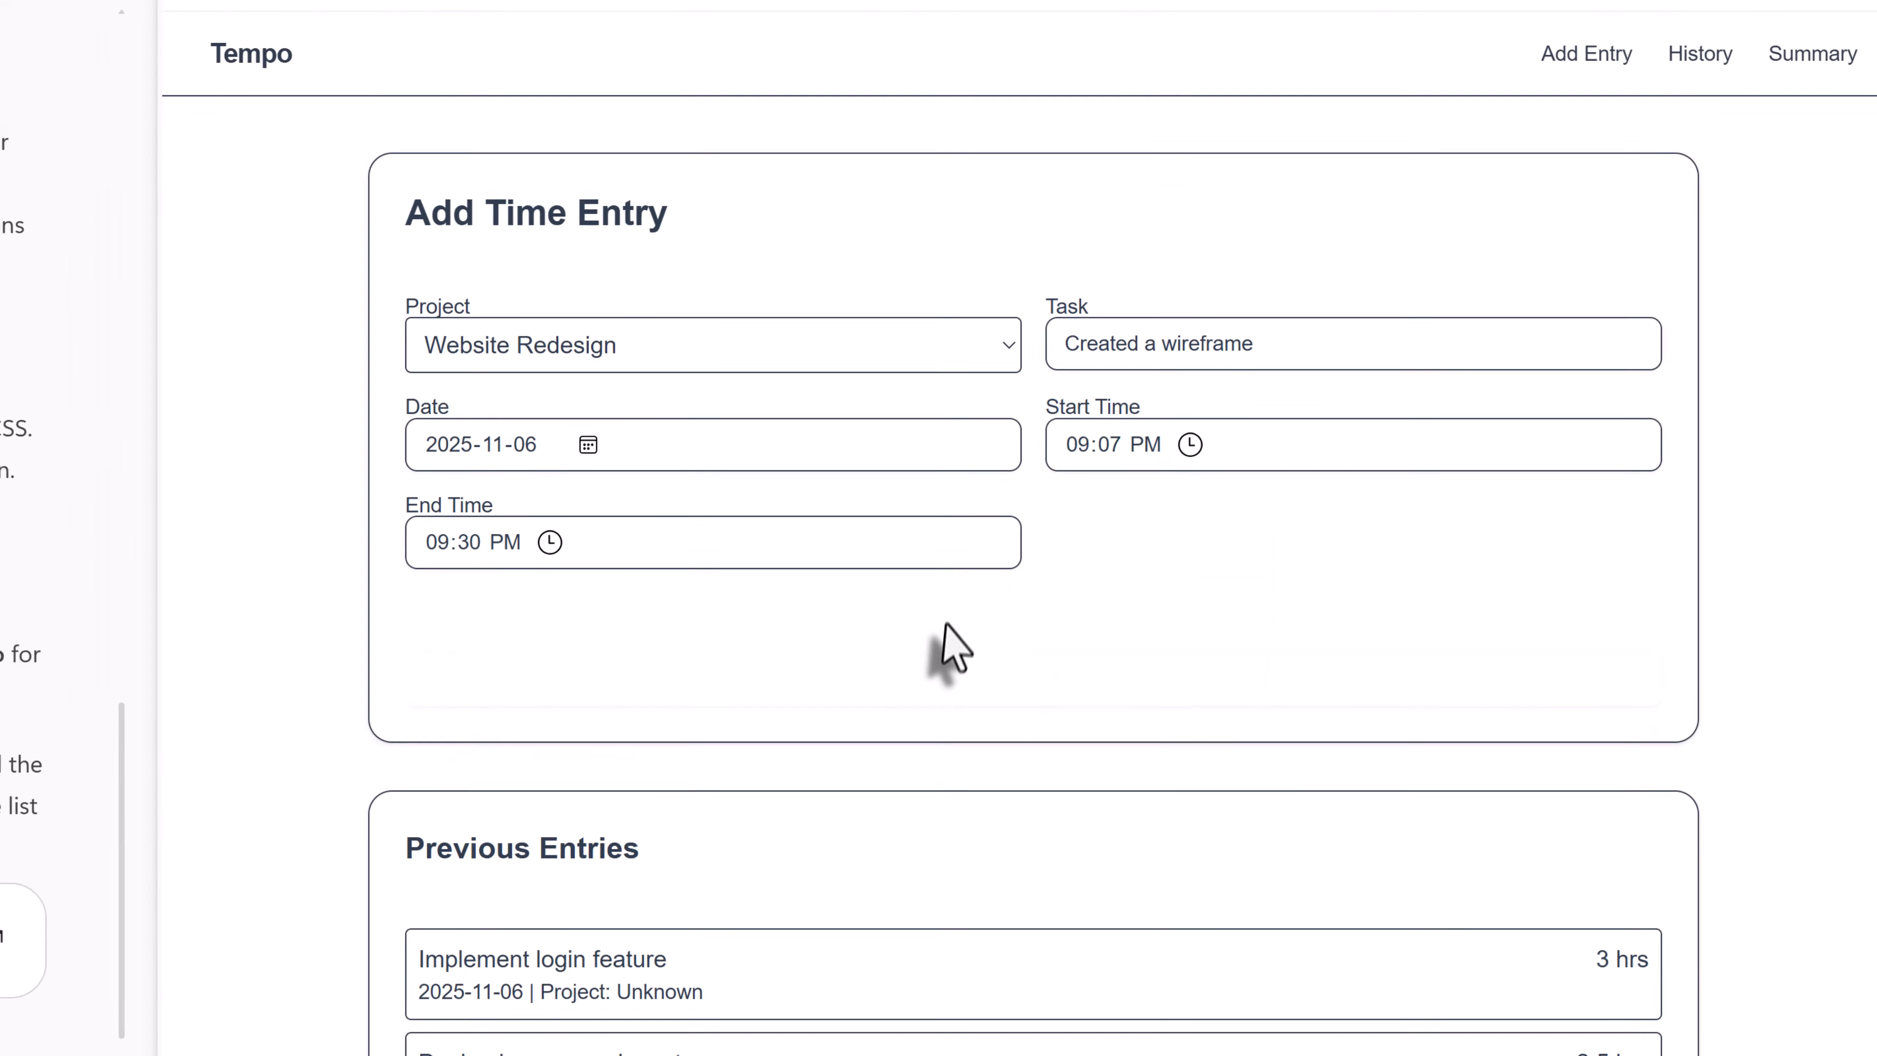
- Ask for a light blue background outside the sections, a Submit button in Add Time Entry, and a project reference on each of the three sample entries
scroll(884, 651, "down", 3)
scroll(1103, 561, "down", 2)
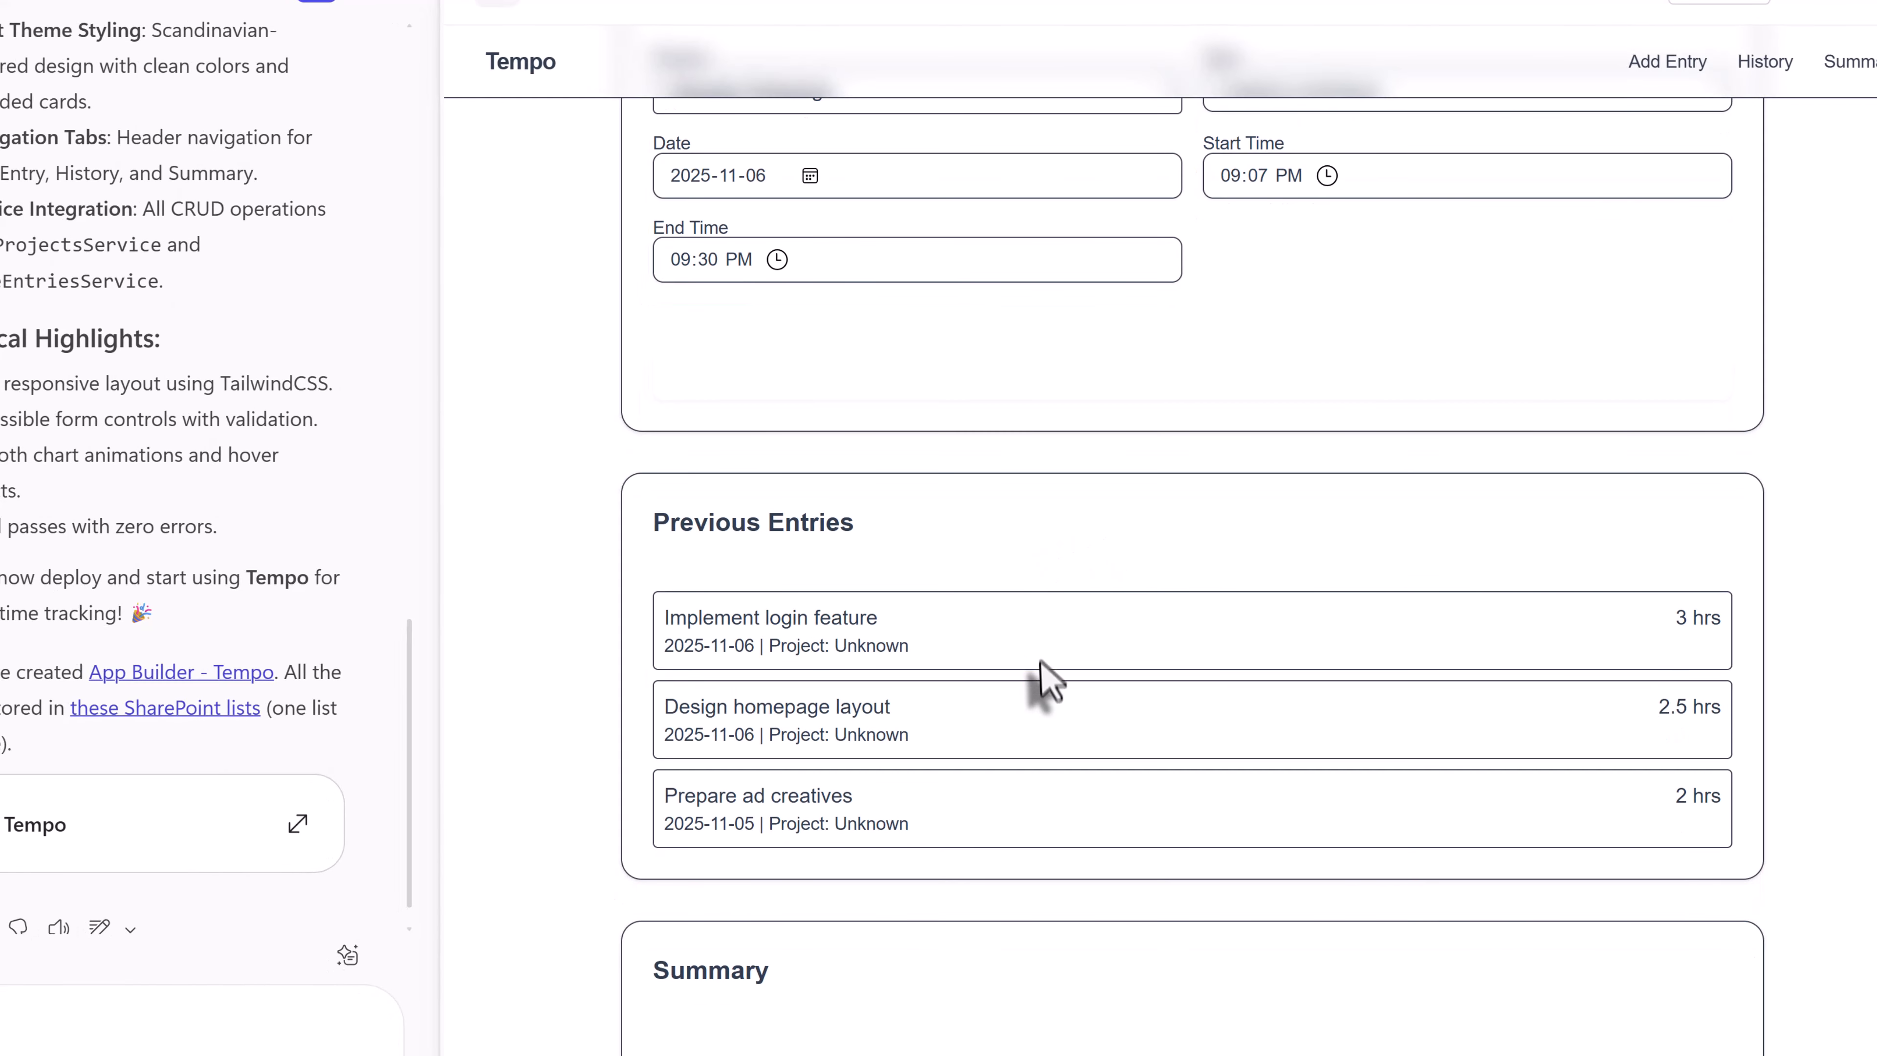
scroll(1078, 562, "down", 4)
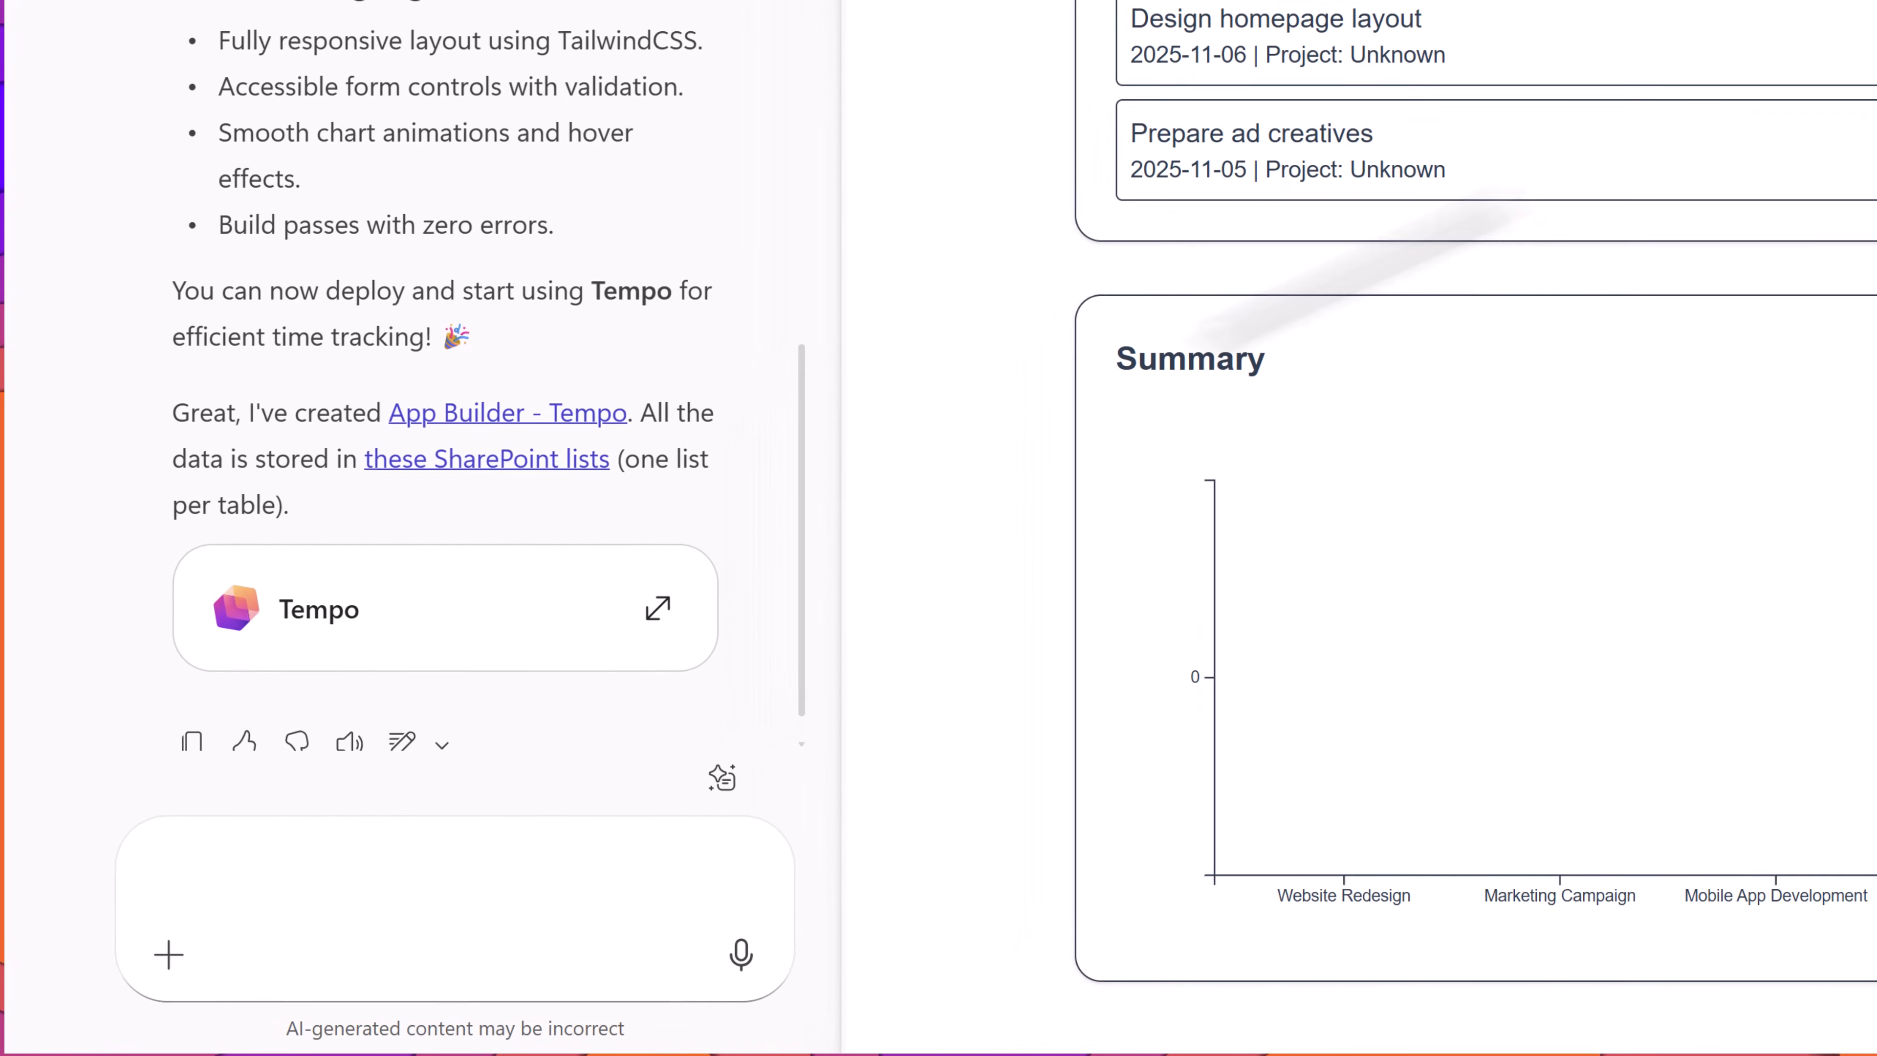
left_click(329, 853)
type("Change the app background (outside of the Add Entry, History, and Summary sections) to a light blue color. Add a Submit button to the Add Time Entry section. Update the three existing sample entries so that each one references one of the projects — I’d like to use these for testing the chart in the Summary section.")
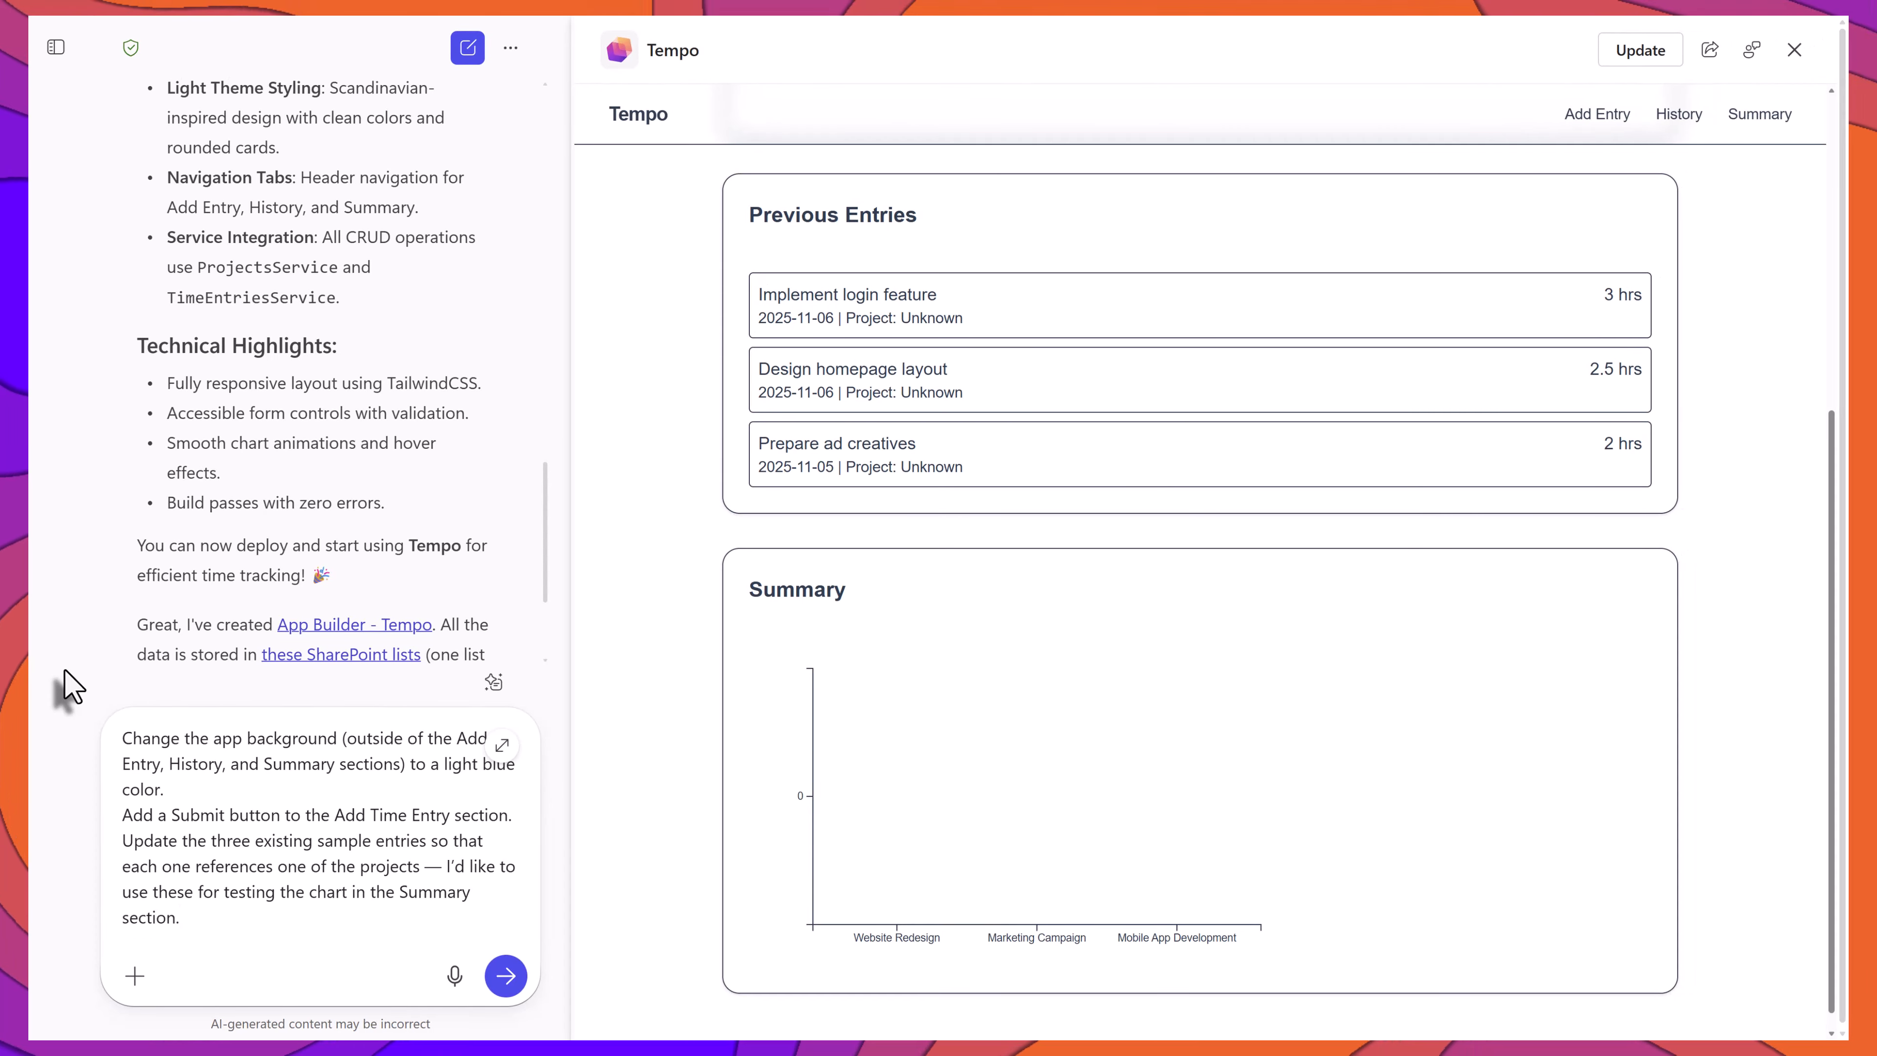
left_click(506, 975)
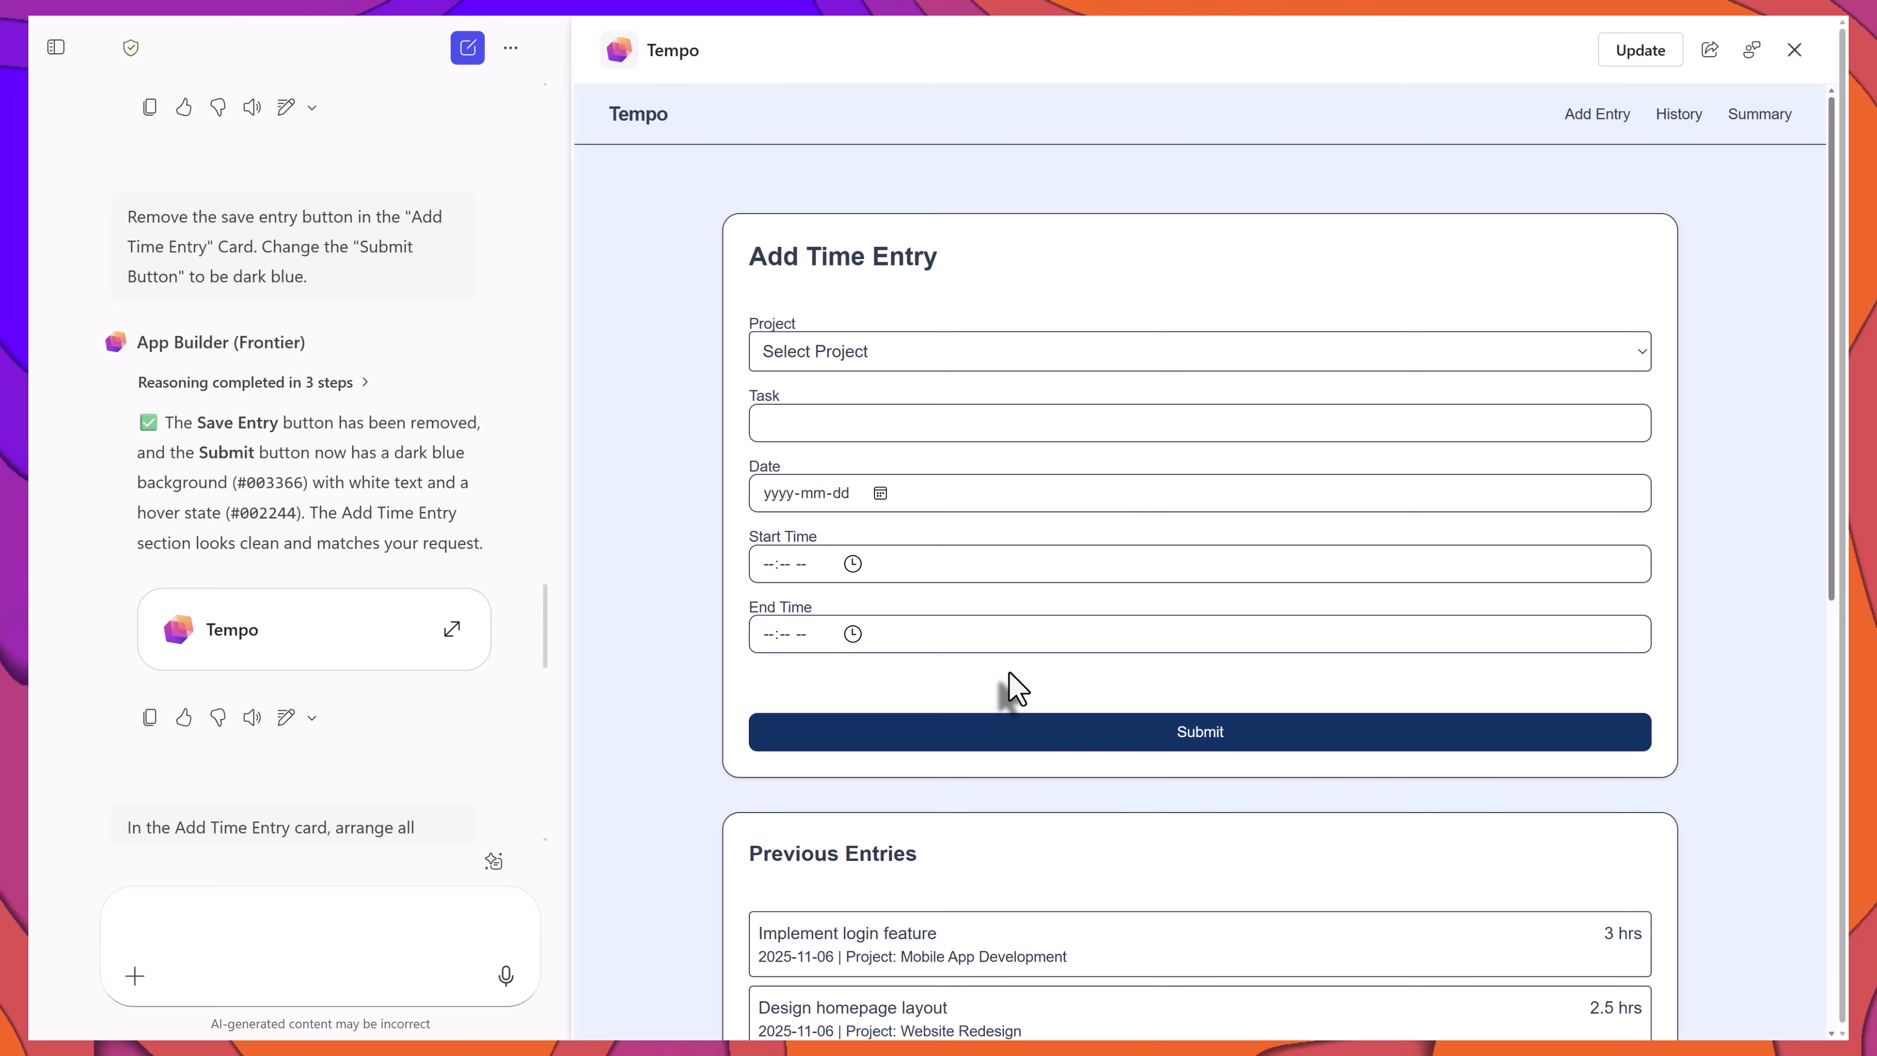
- Ask App Builder to add a filter button to the previous entries section for filtering the list
scroll(1017, 687, "down", 1)
scroll(1020, 673, "down", 8)
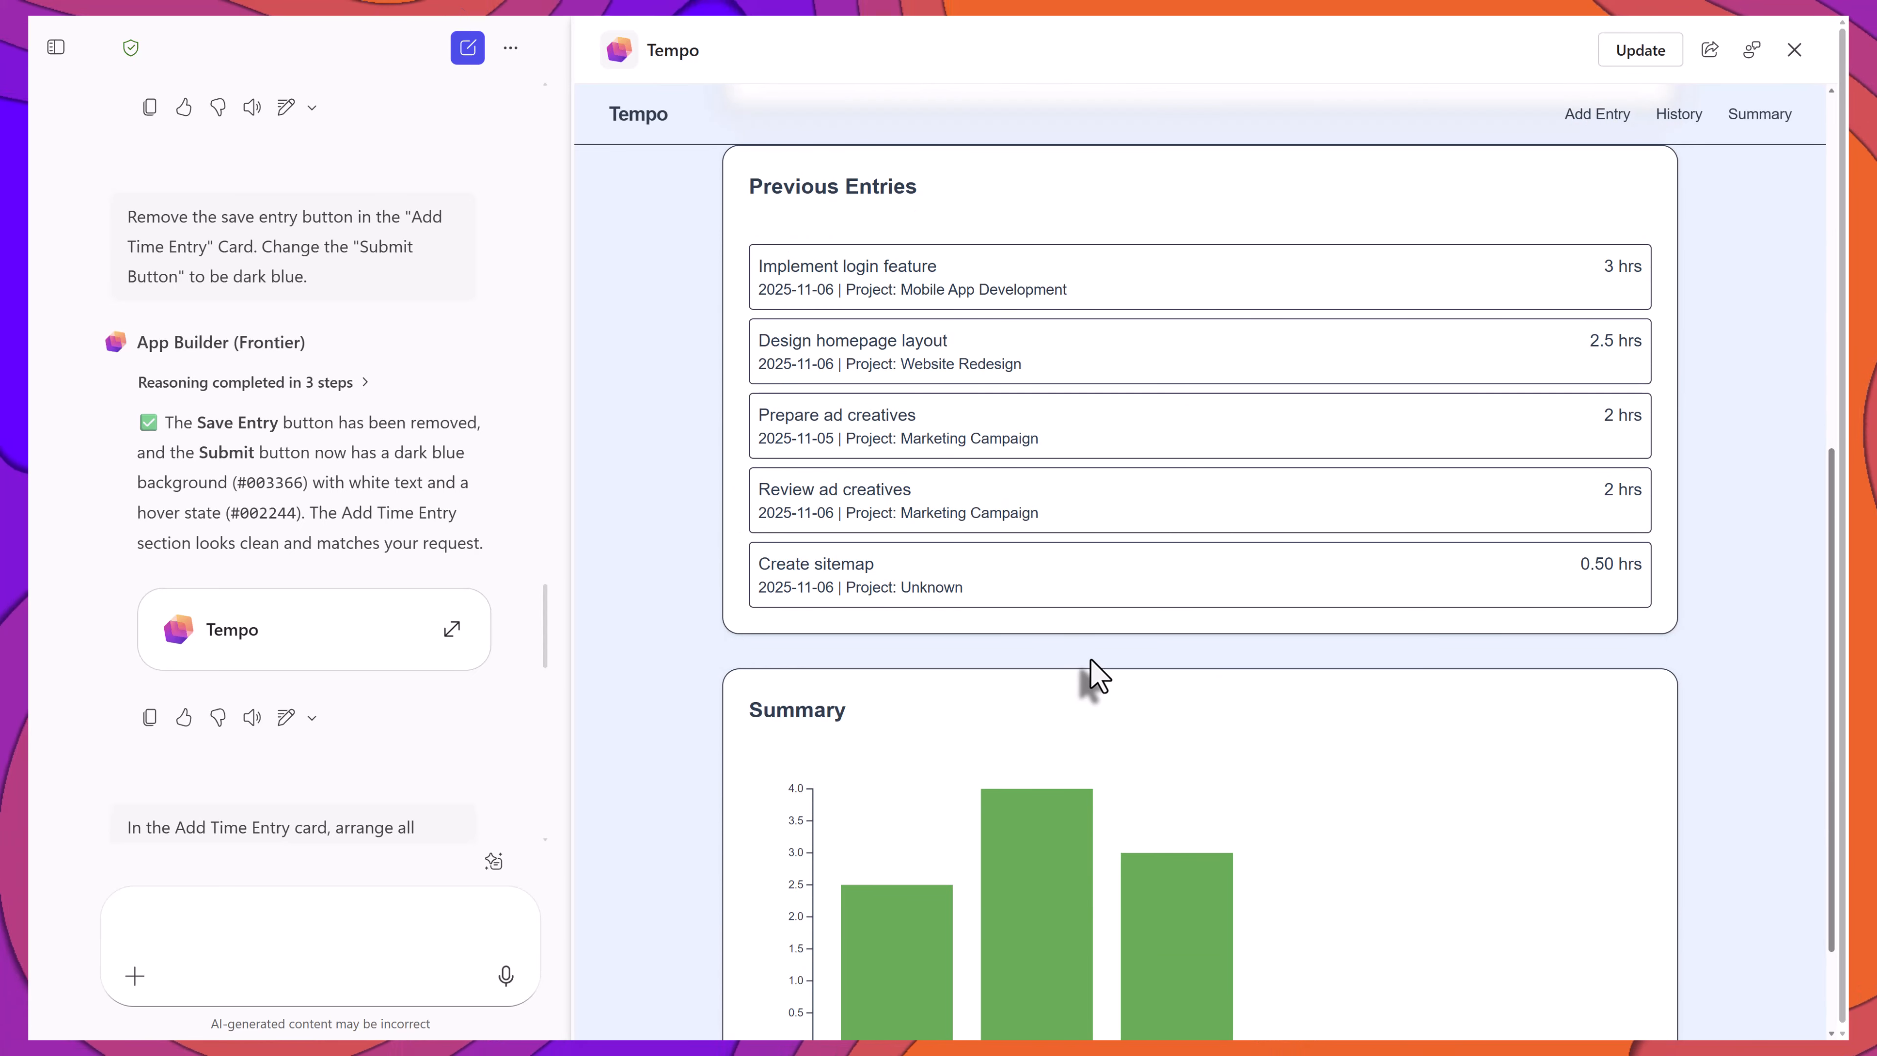
scroll(1127, 623, "down", 2)
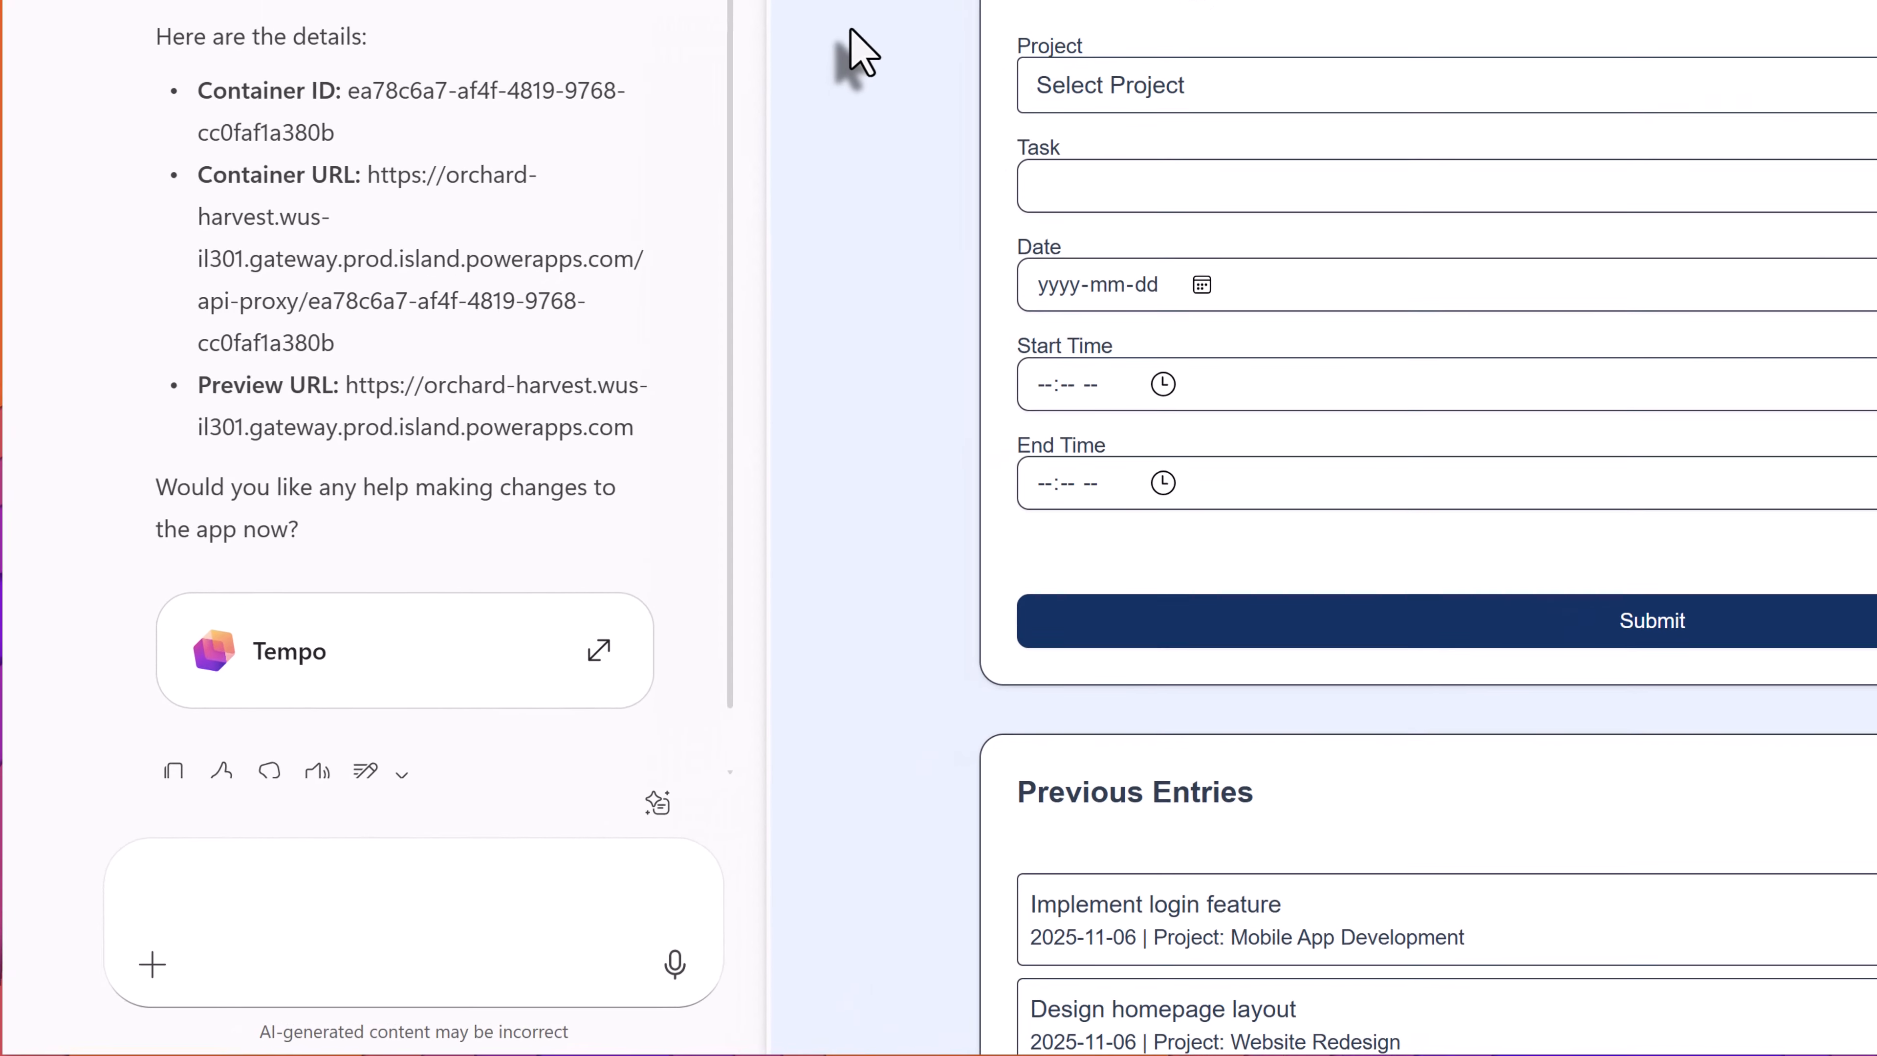
type("add a filter button to the previous entries section to filter the list")
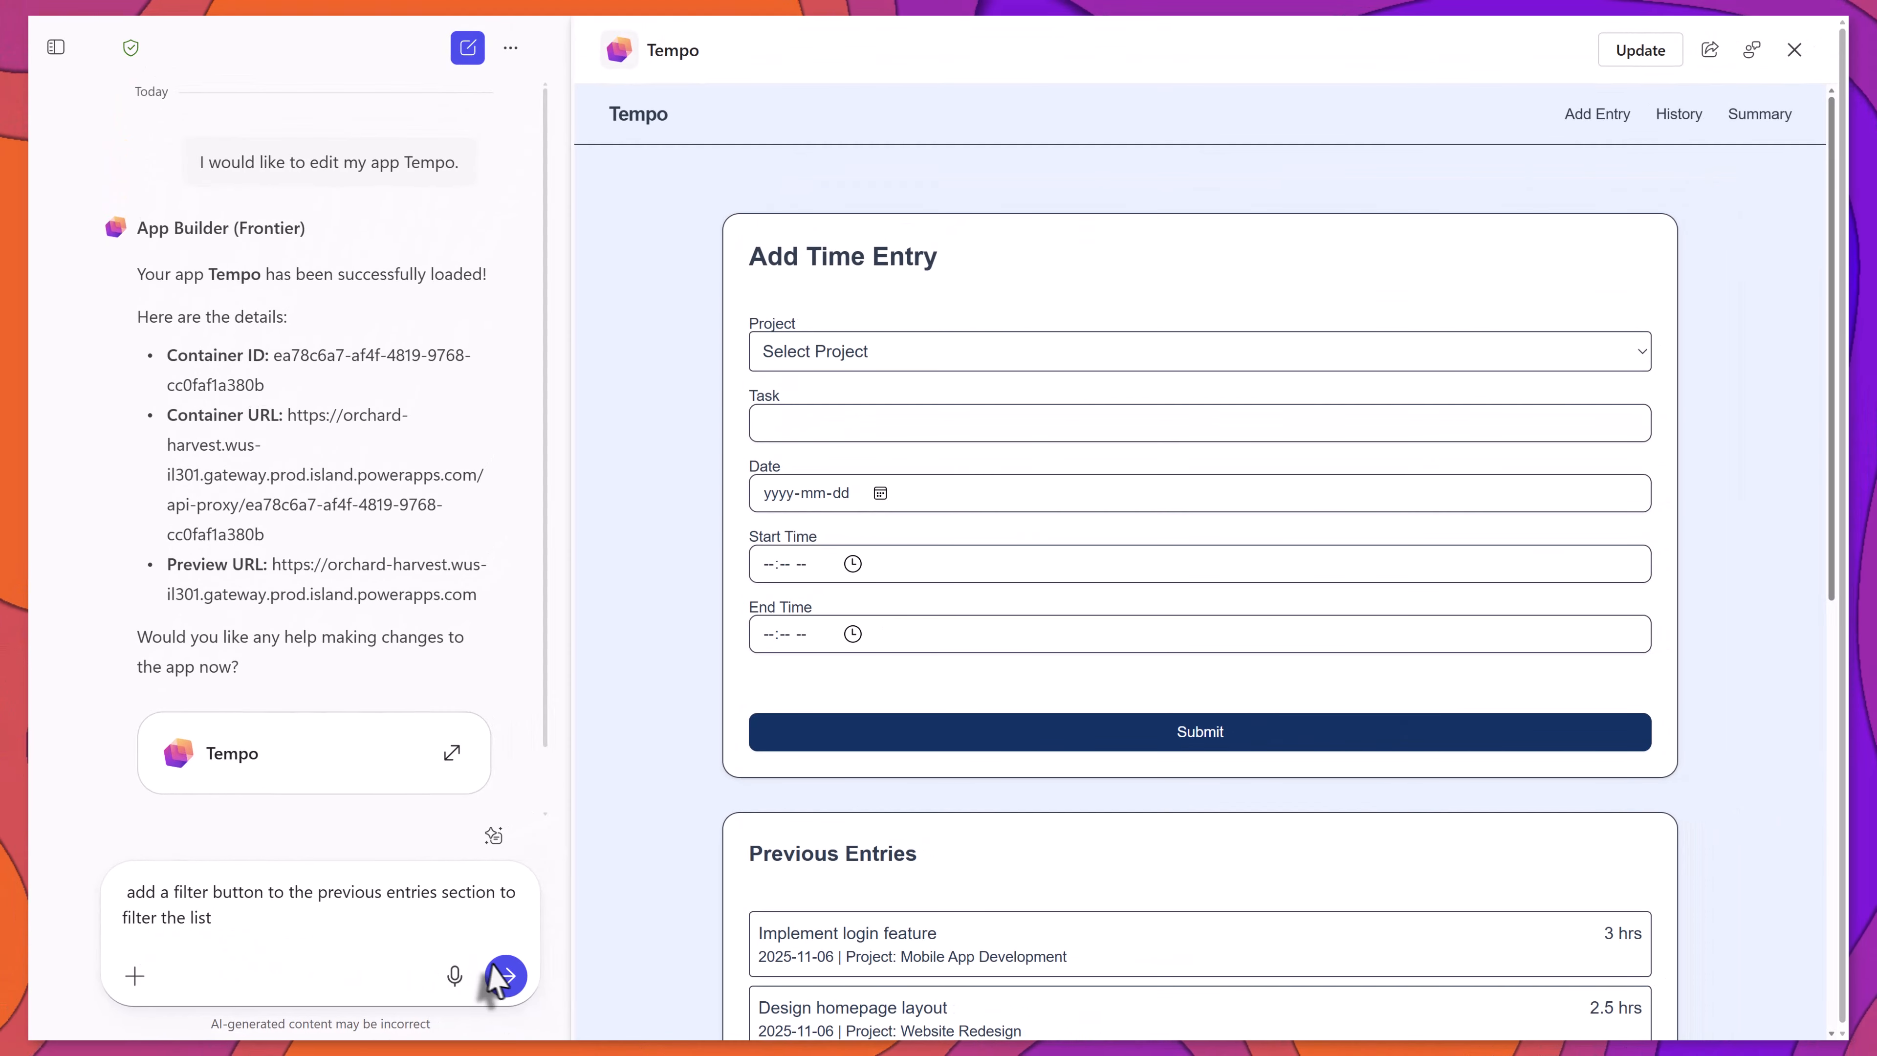
left_click(505, 976)
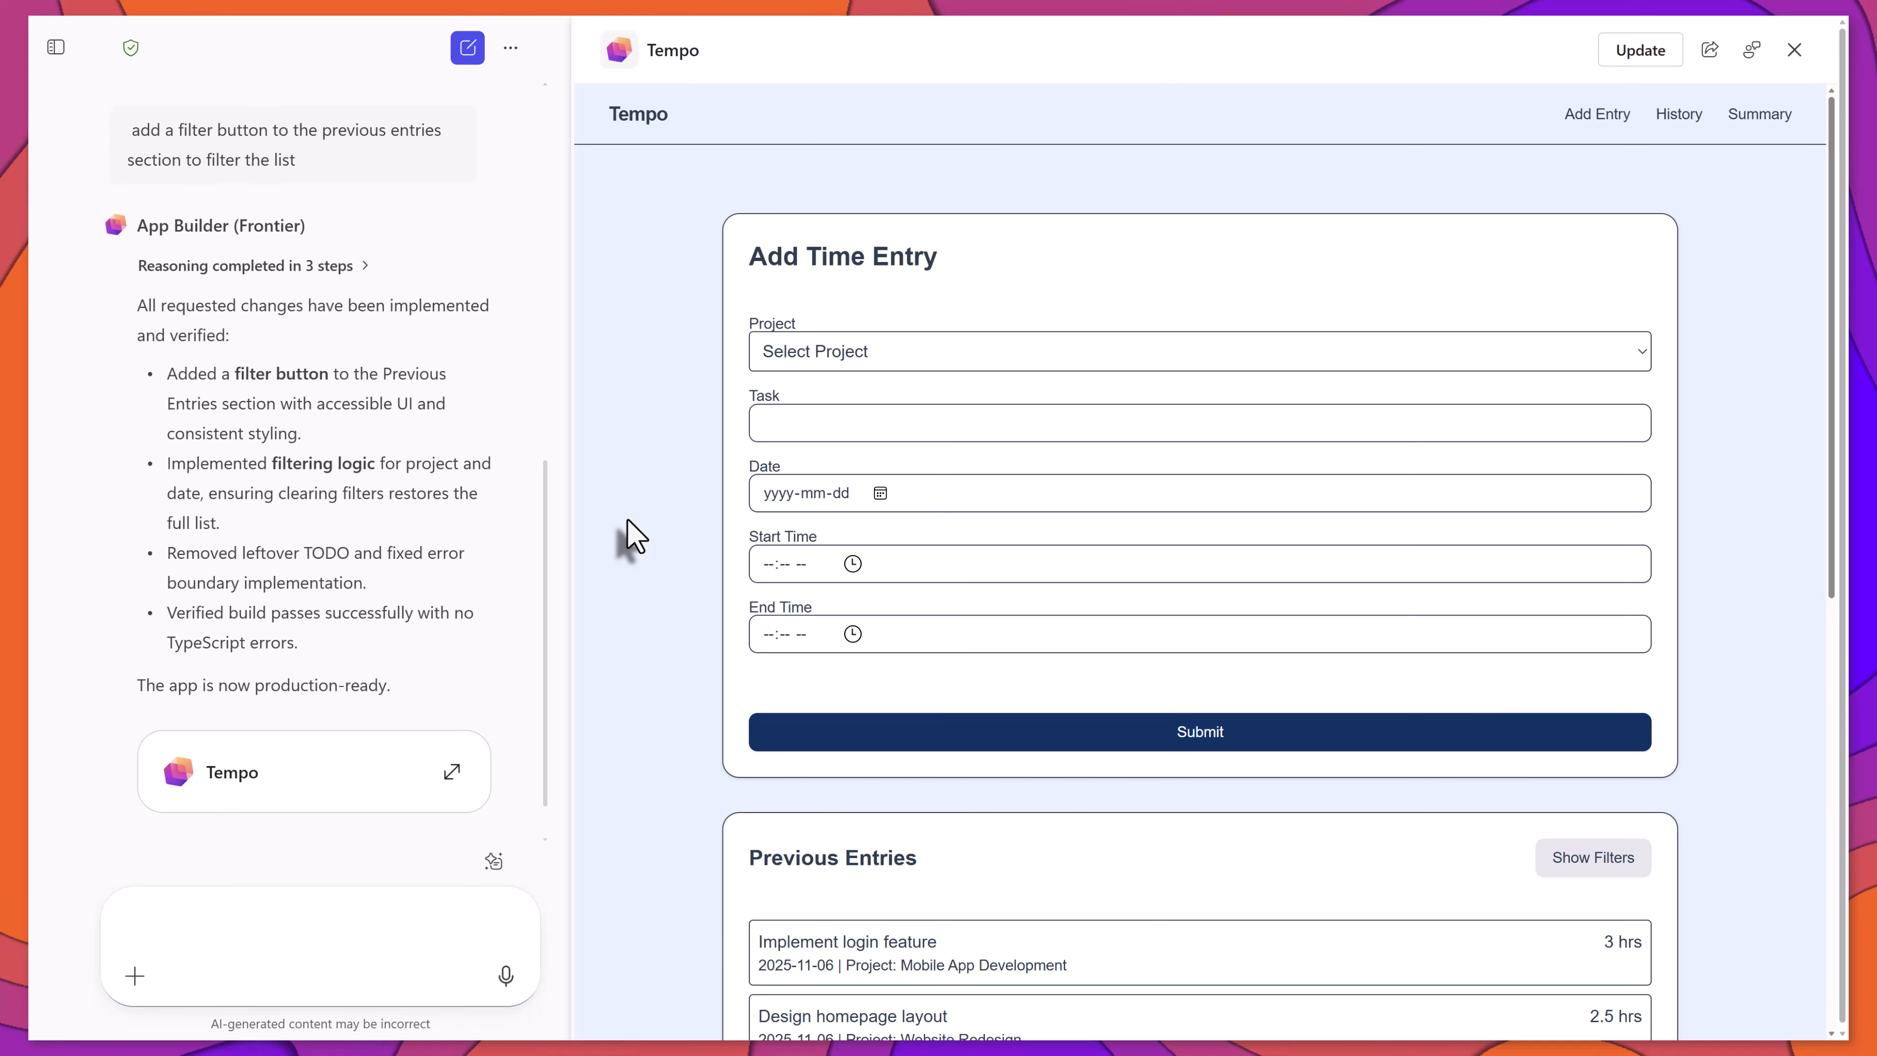
- Show the filters of the Previous Entries section and filter the list by the Website Redesign project
scroll(634, 536, "down", 6)
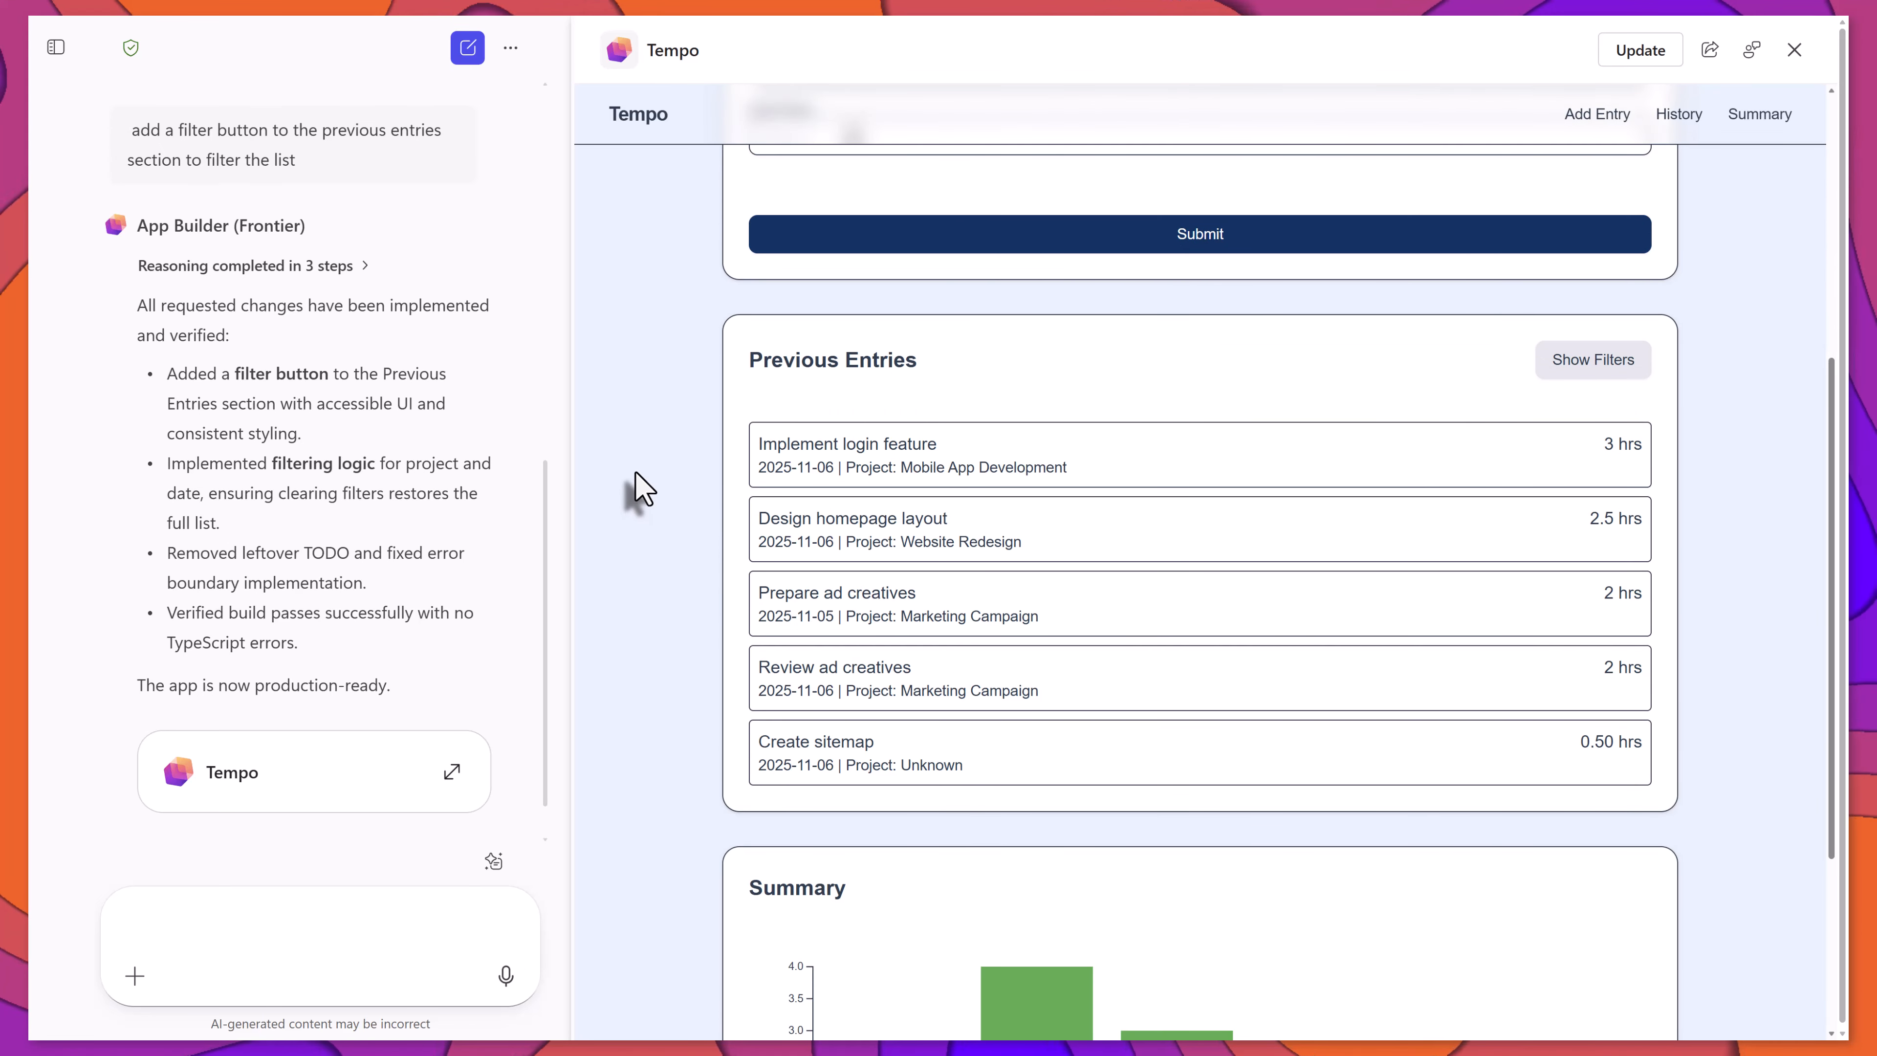
left_click(1584, 368)
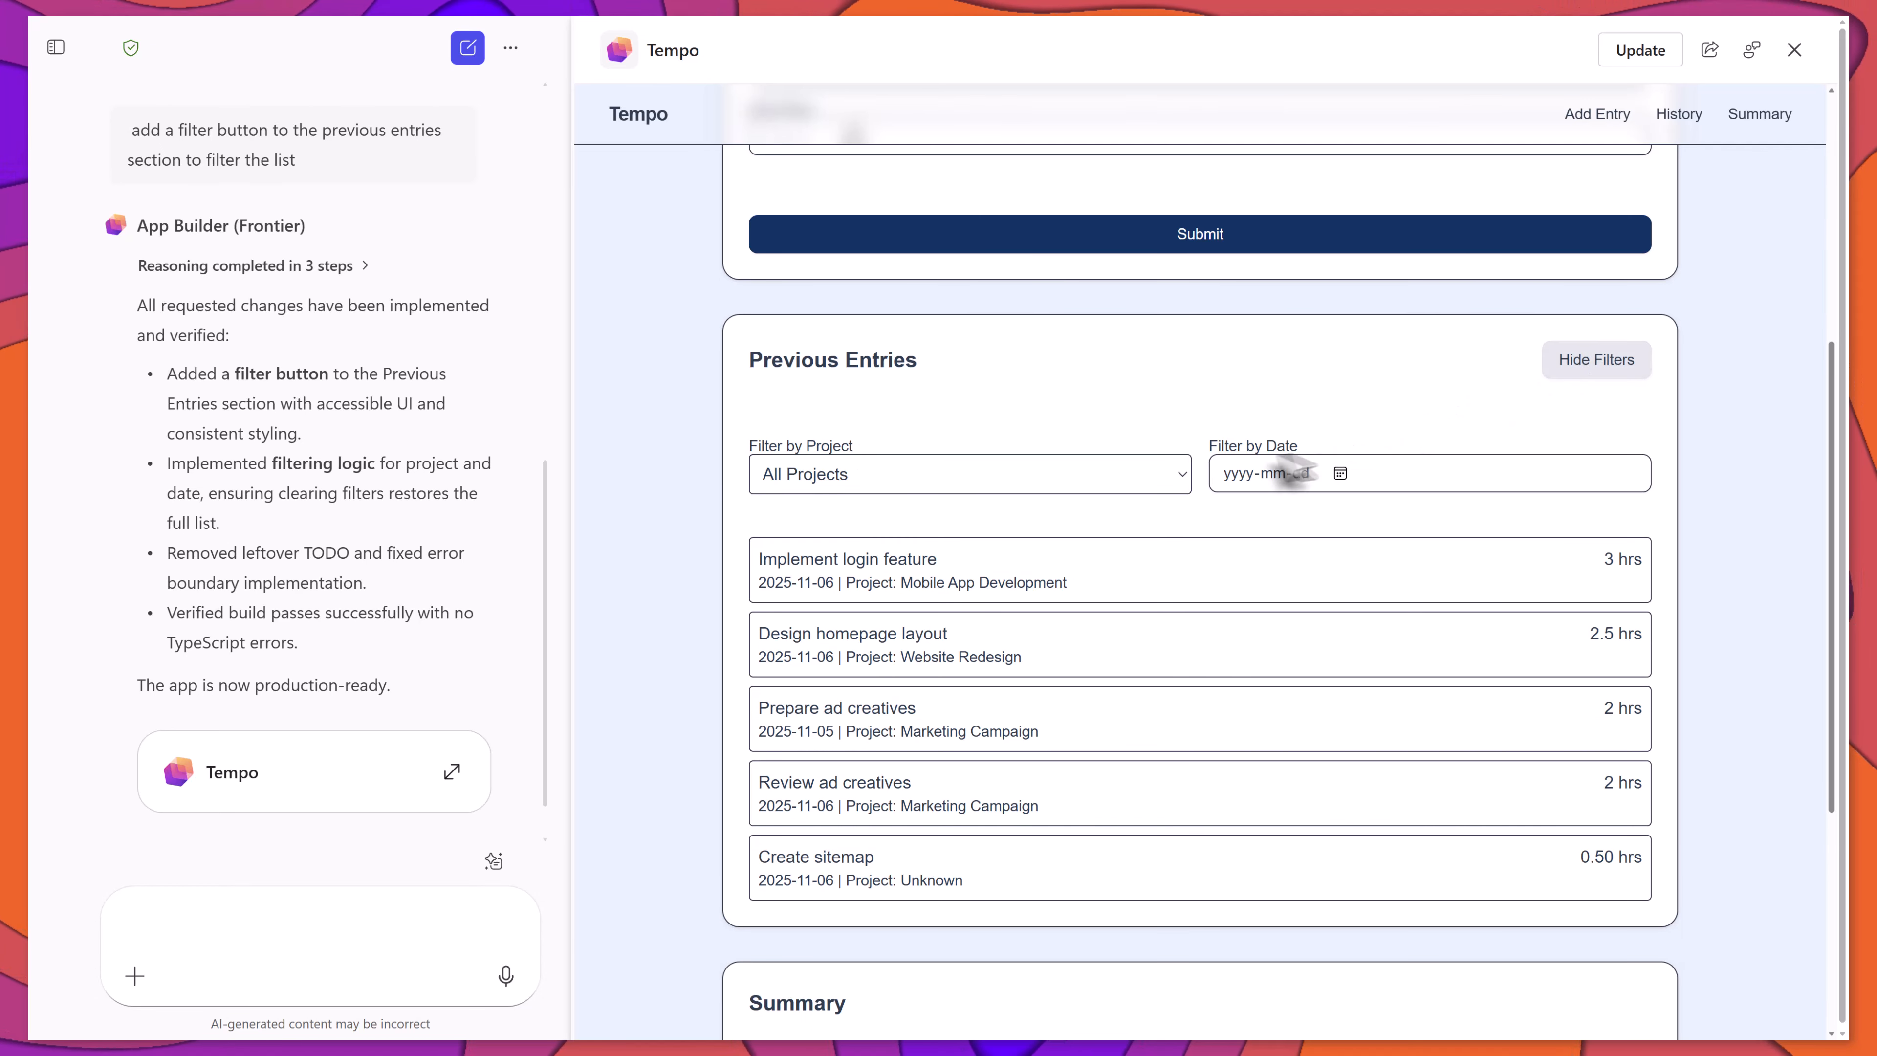
left_click(1182, 475)
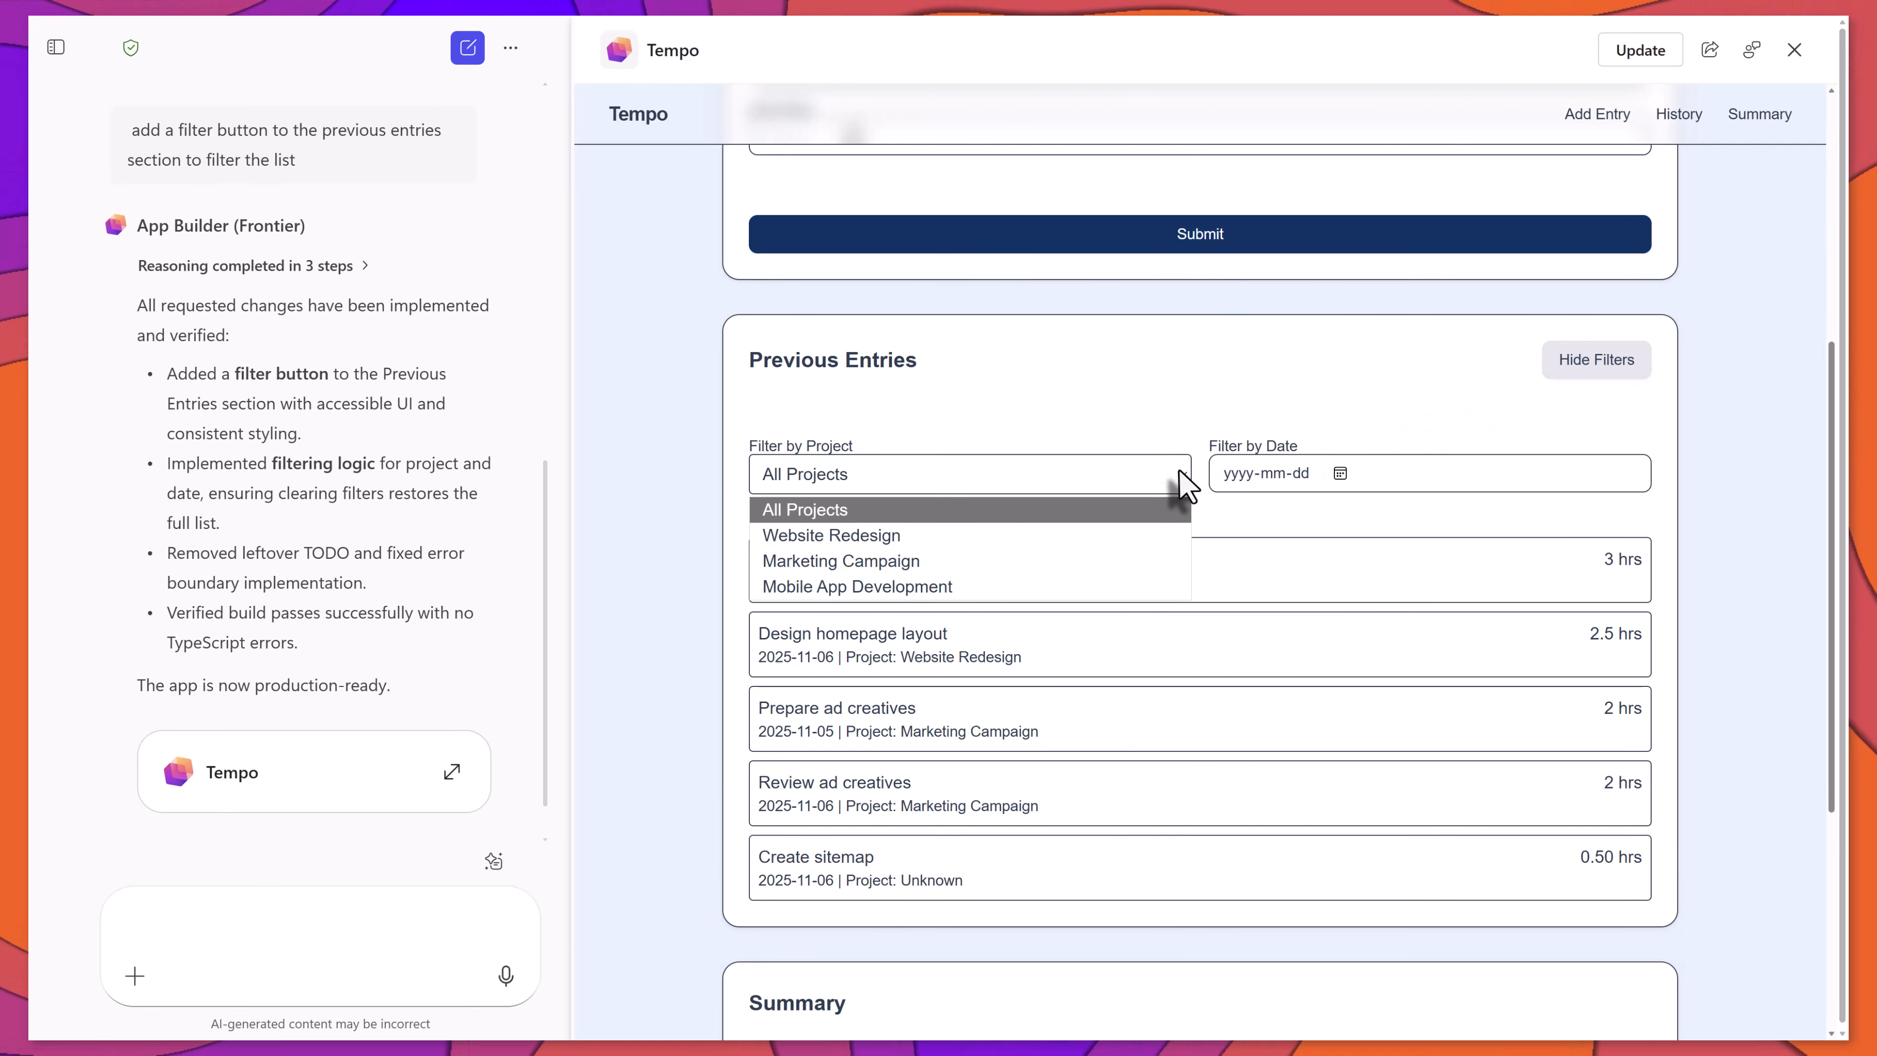
left_click(1129, 535)
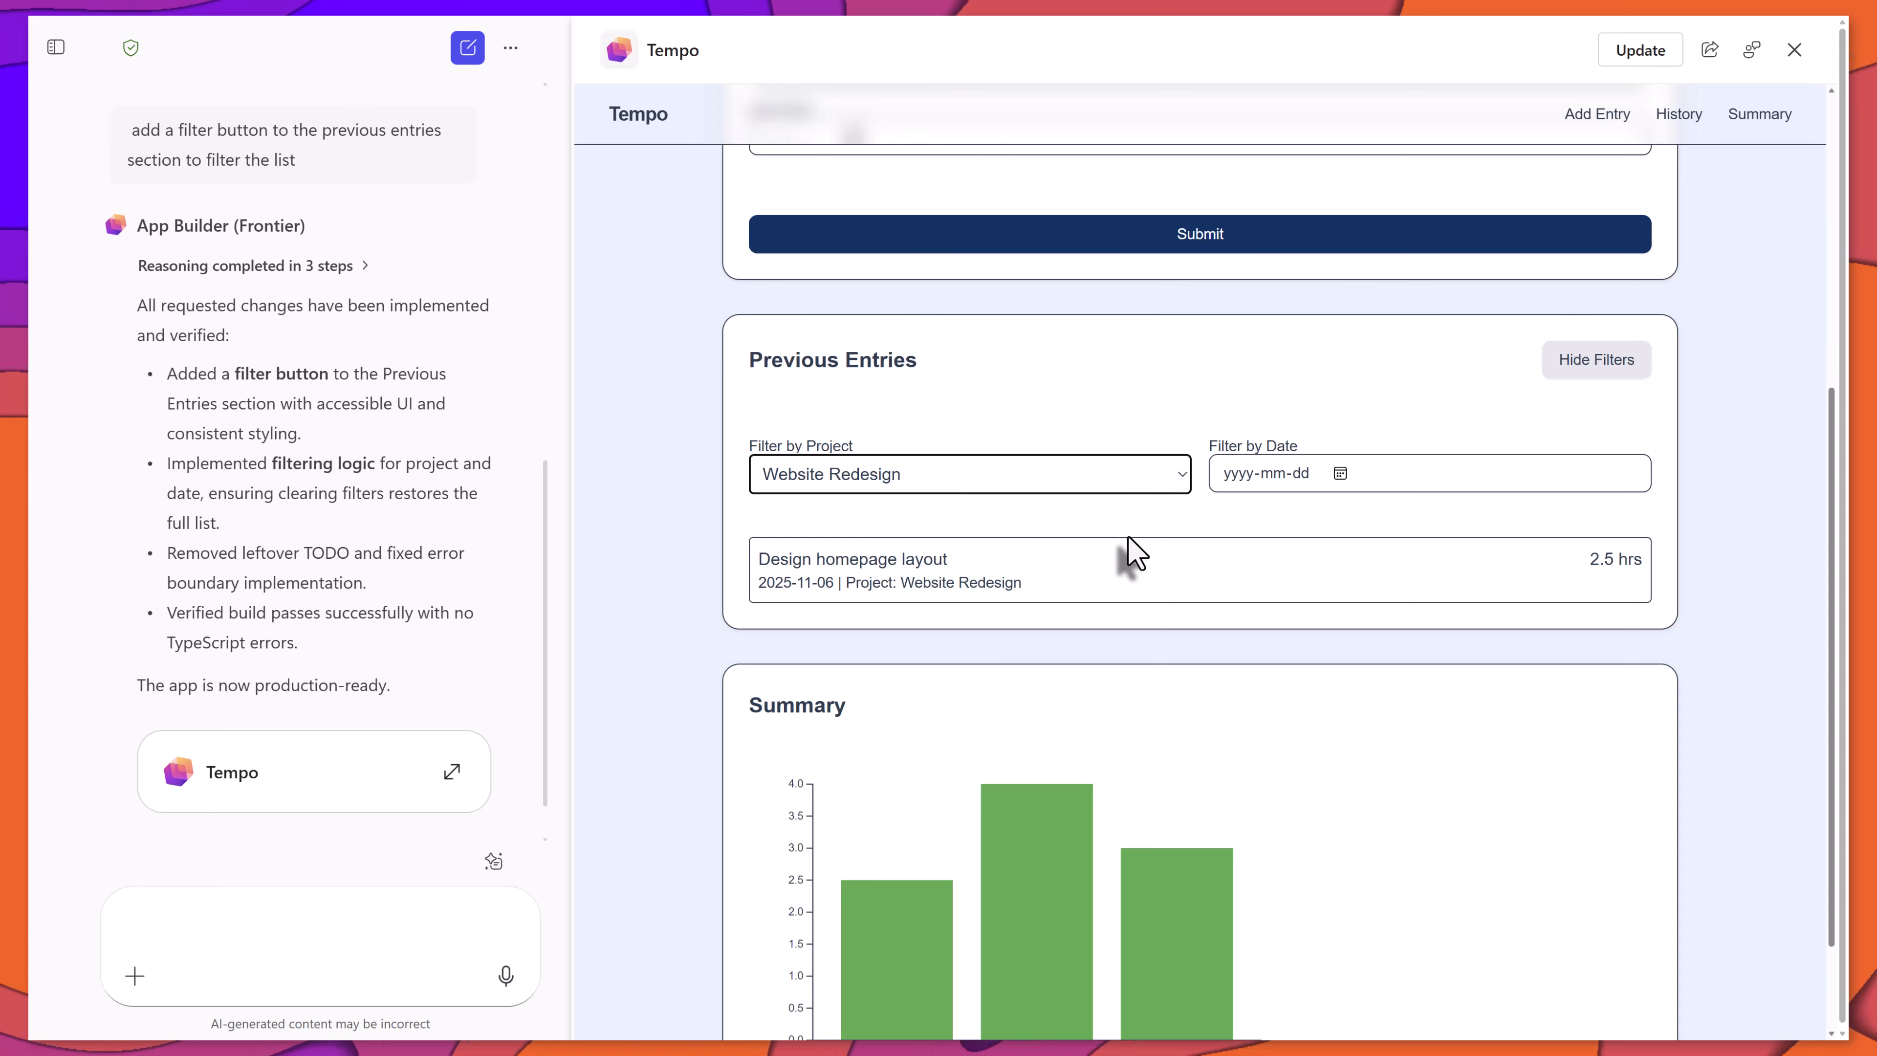
- Filter the previous entries by Marketing Campaign and by Mobile App Development, and reset the project filter to All Projects
left_click(1164, 480)
left_click(1057, 556)
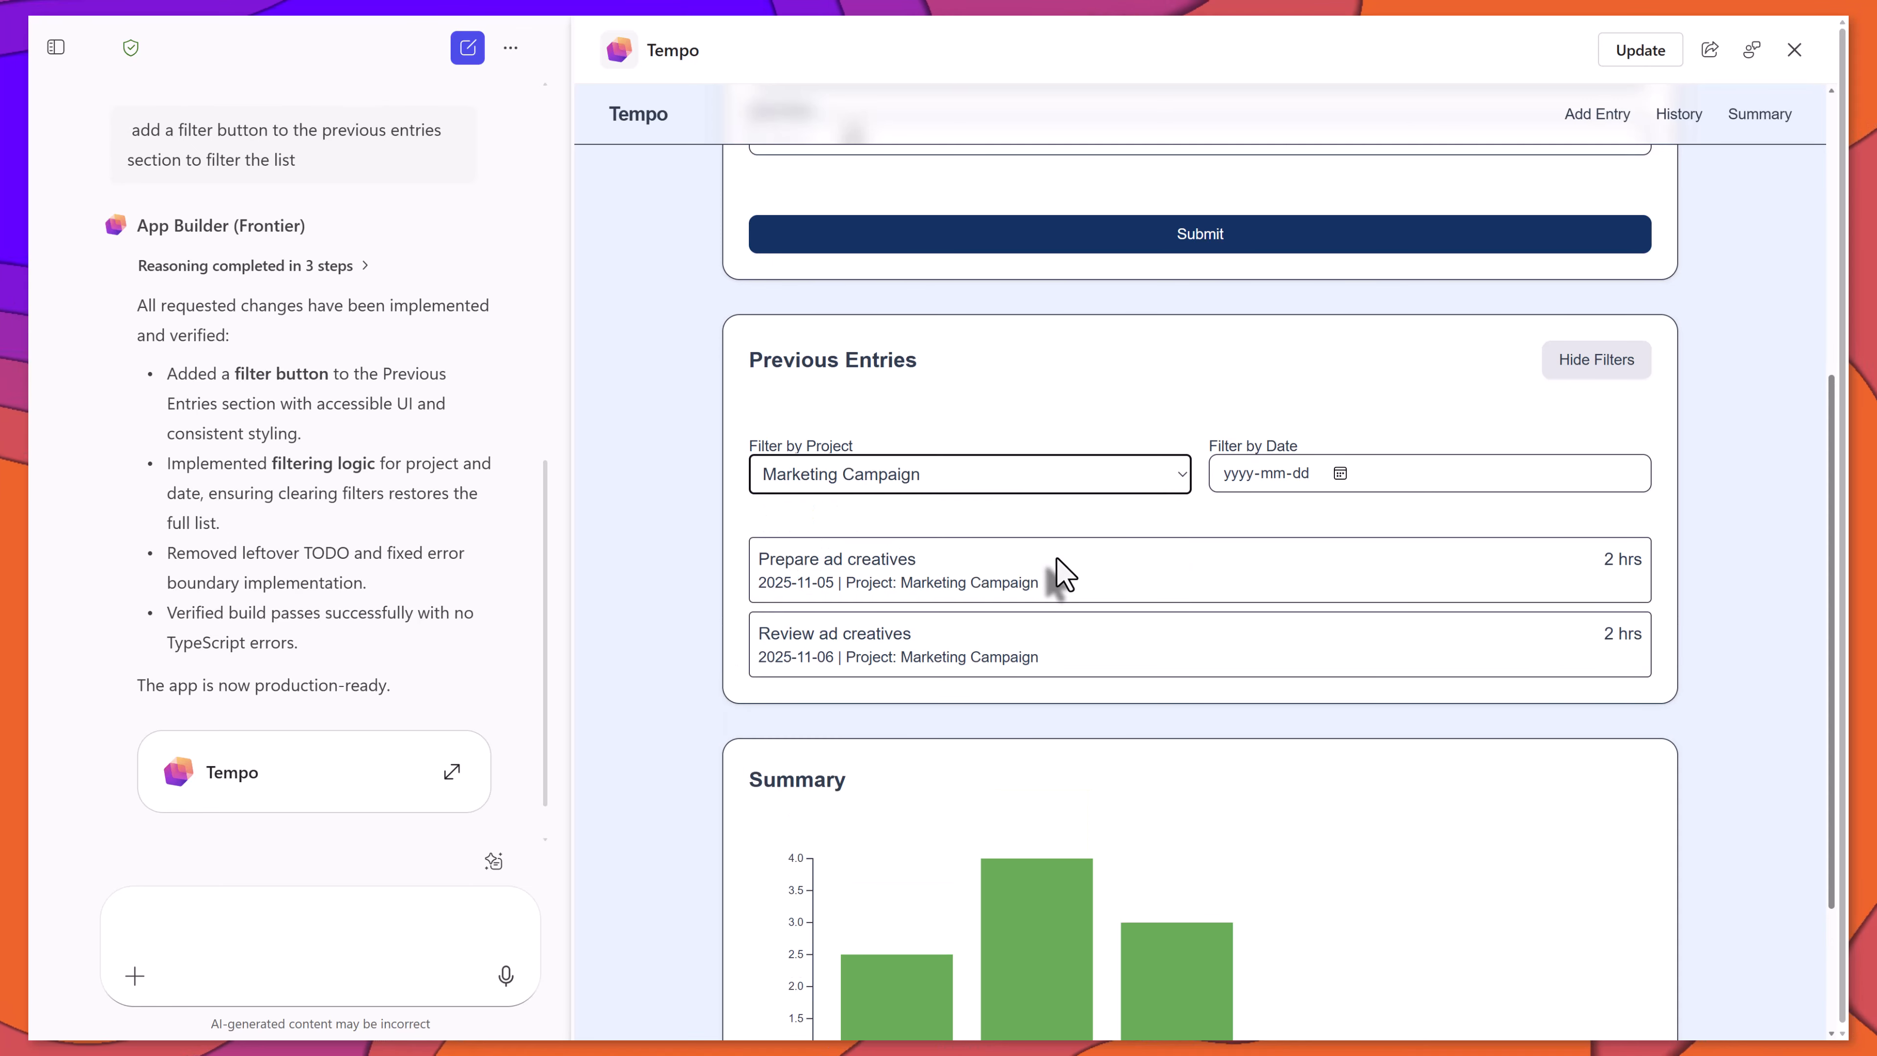
left_click(1103, 484)
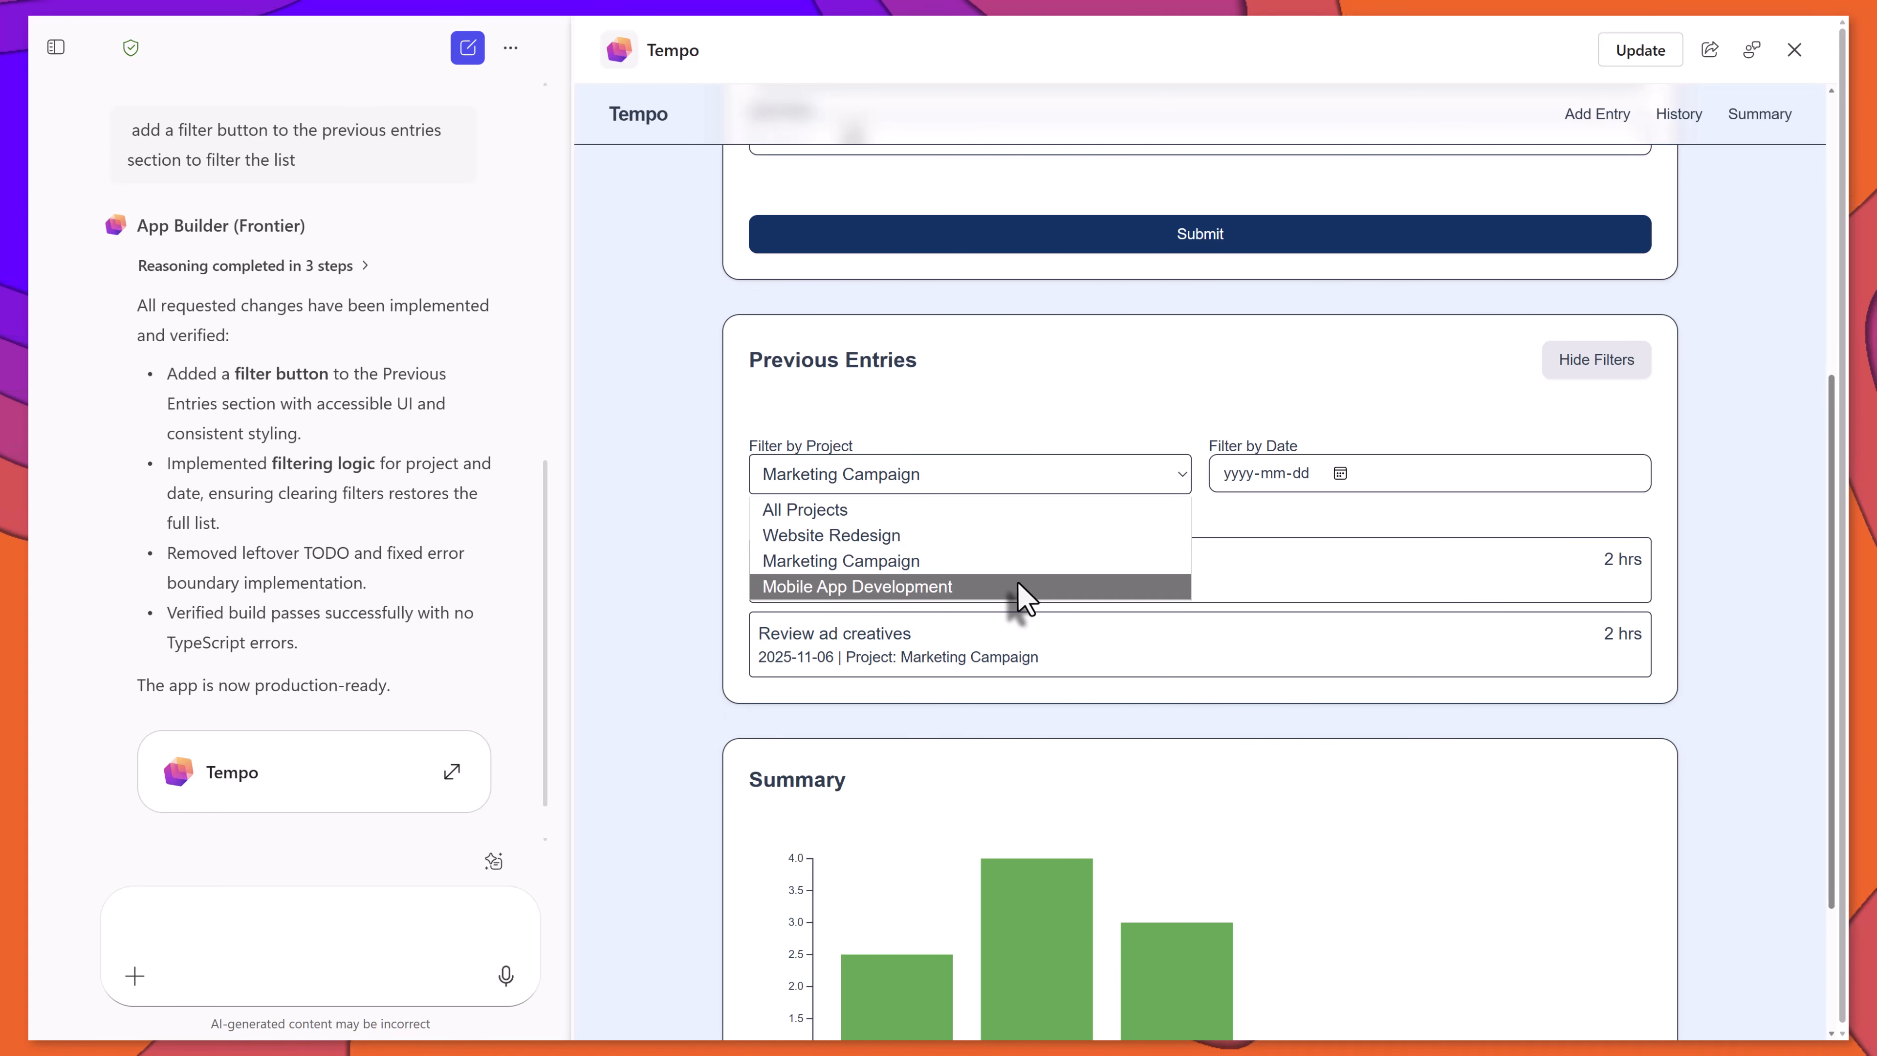
left_click(1017, 583)
left_click(1011, 485)
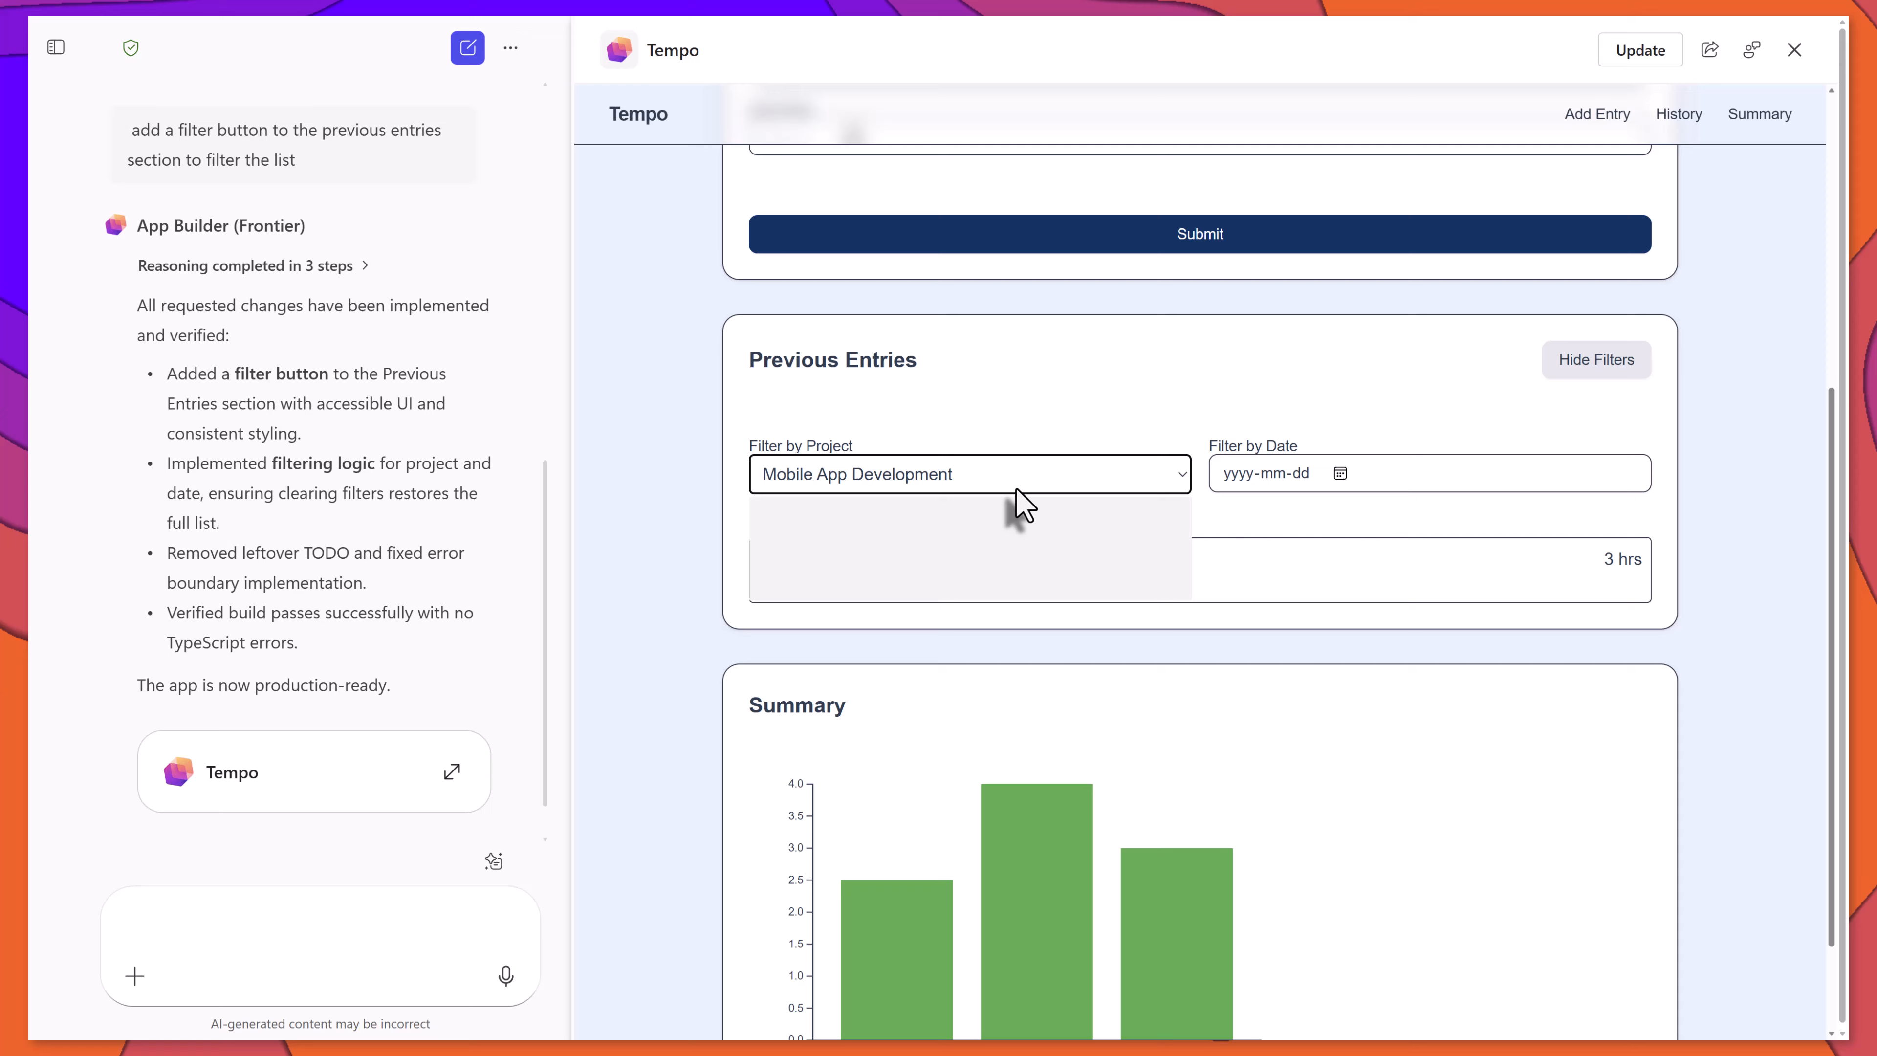
left_click(1001, 510)
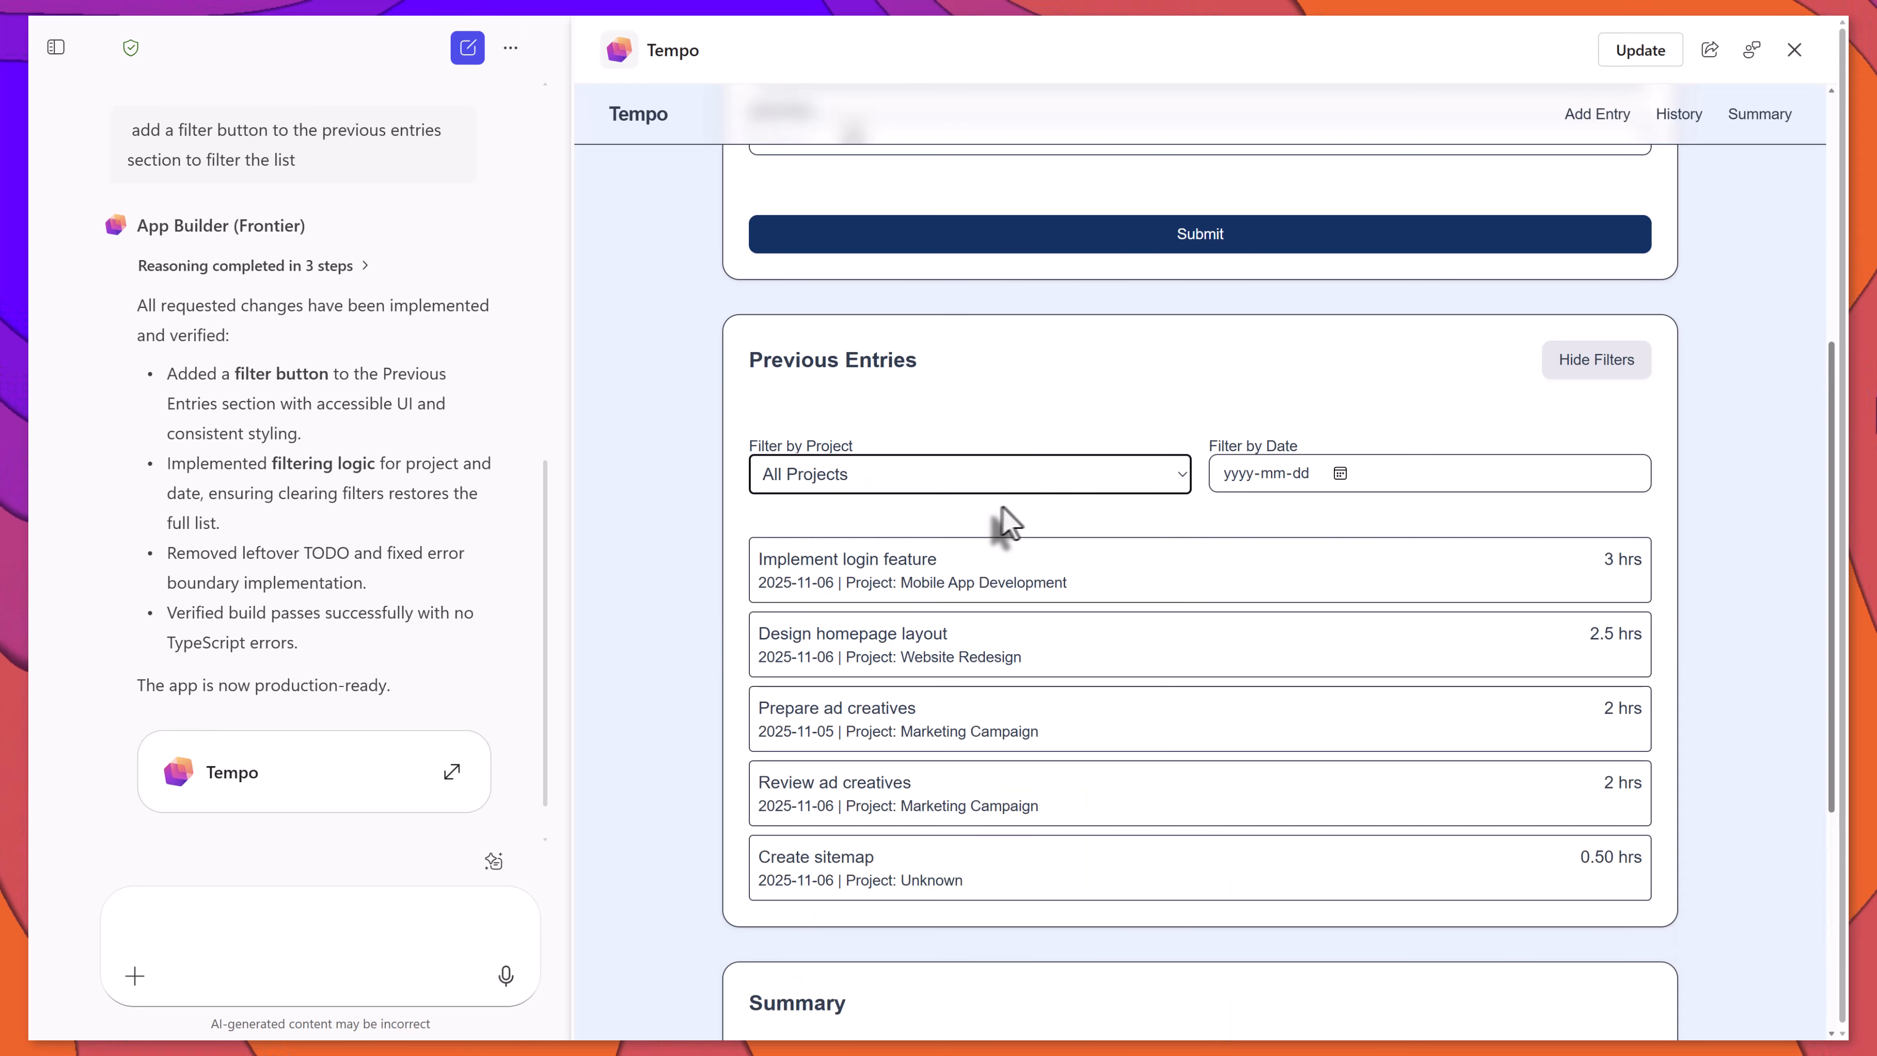
- Filter the previous entries by the date 2025-11-06, review the list and Summary chart, and clear the date filter
left_click(1340, 474)
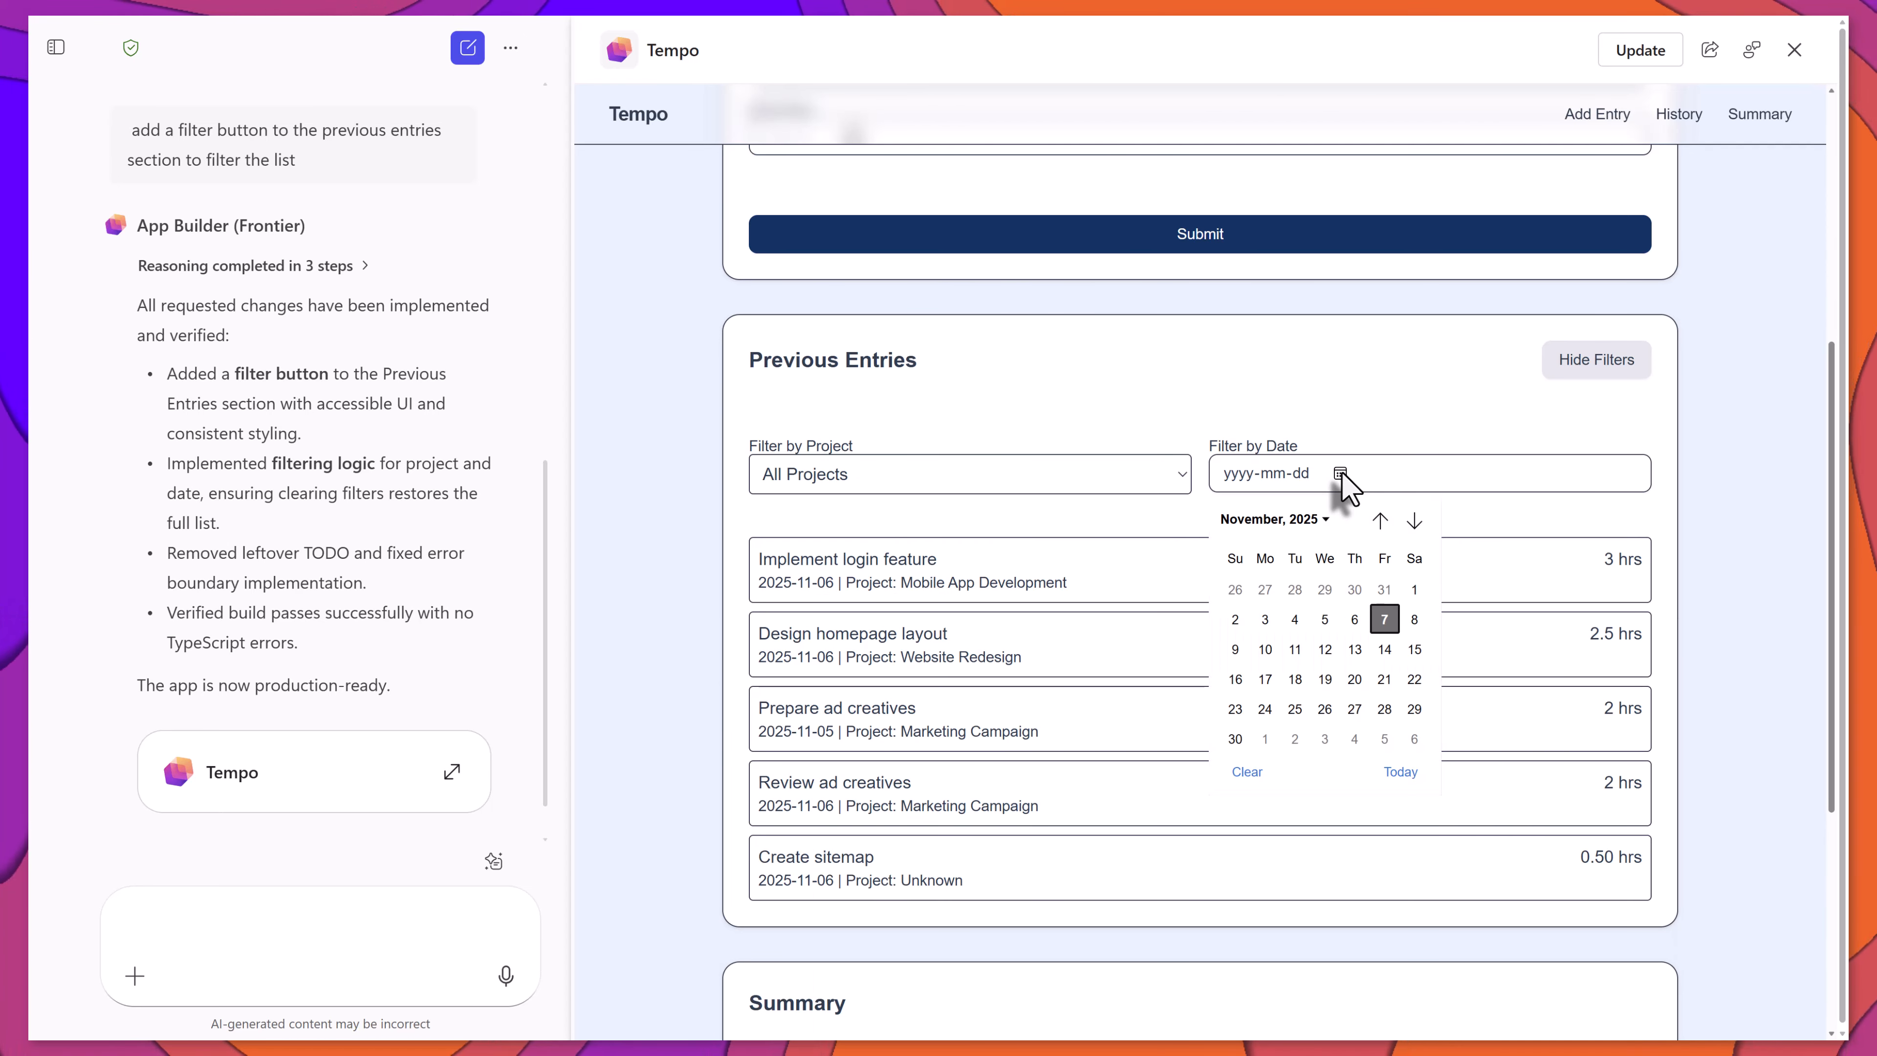
left_click(1352, 619)
scroll(1338, 607, "down", 2)
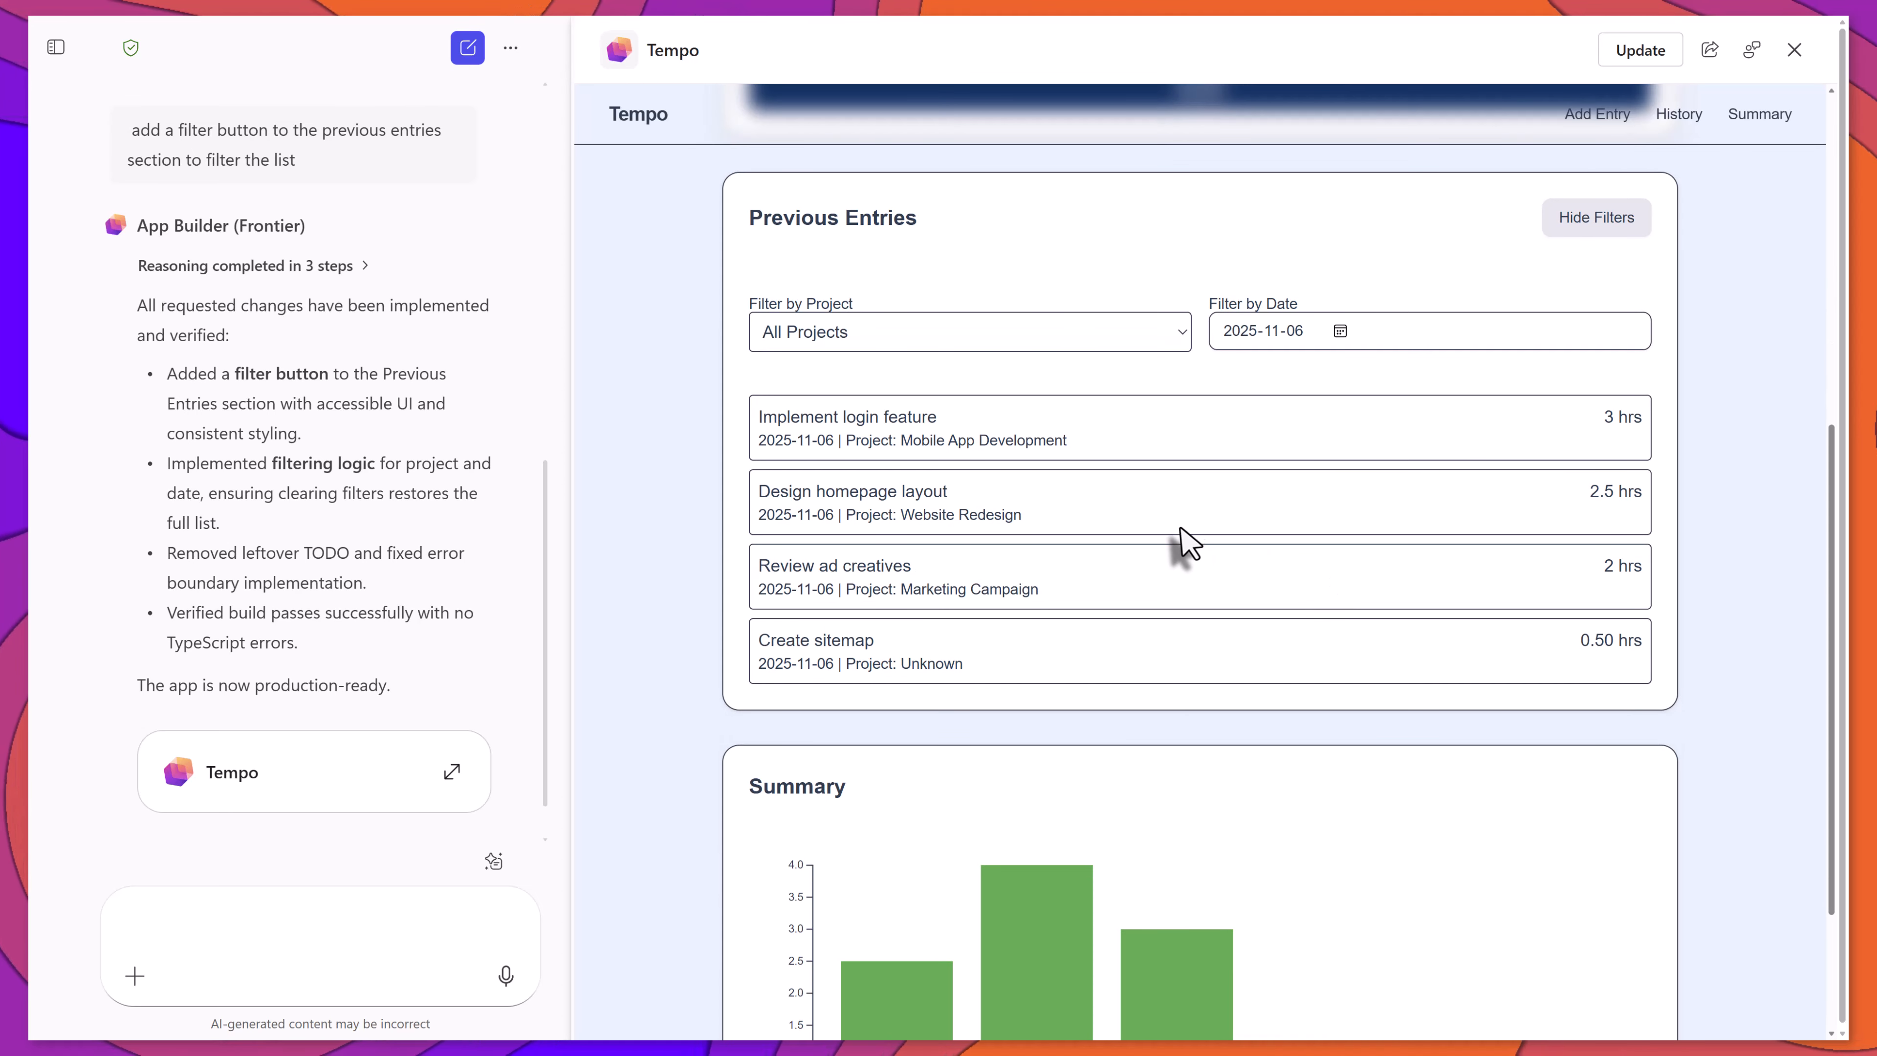
scroll(1186, 511, "down", 1)
scroll(1183, 473, "down", 1)
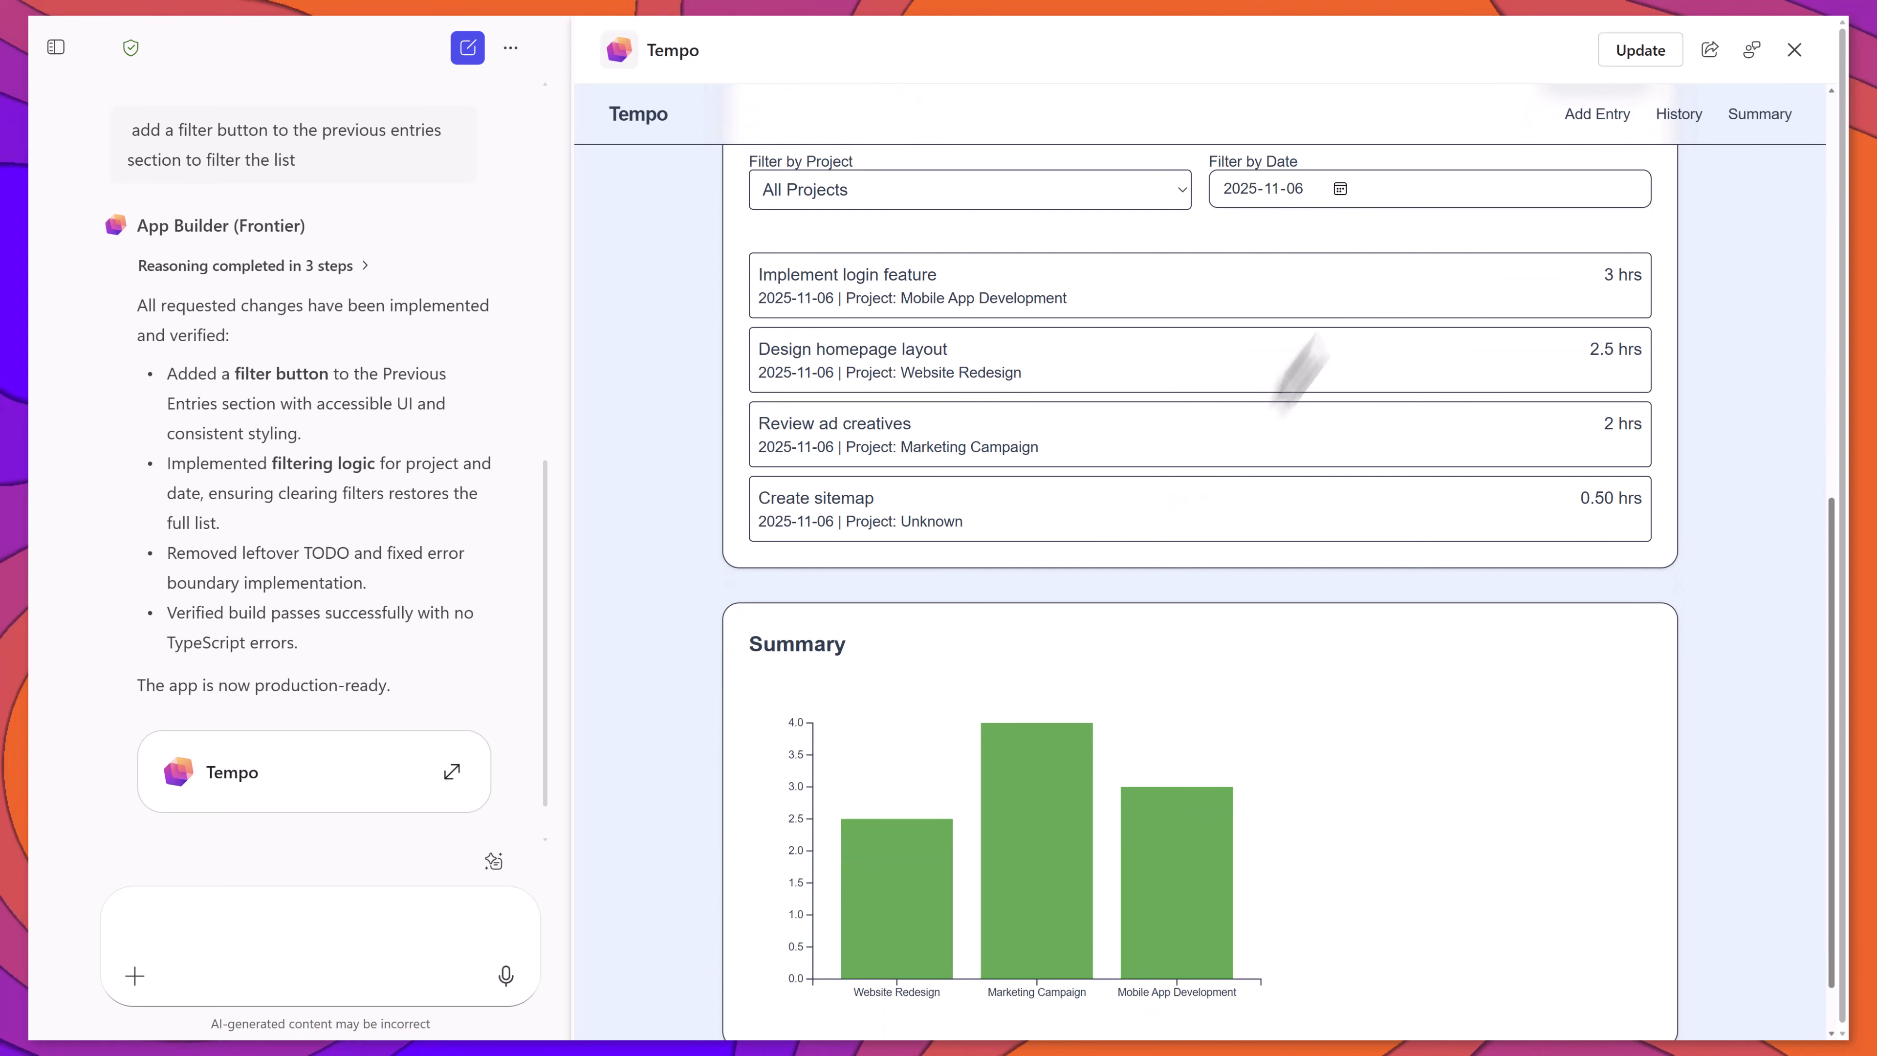
left_click(1340, 189)
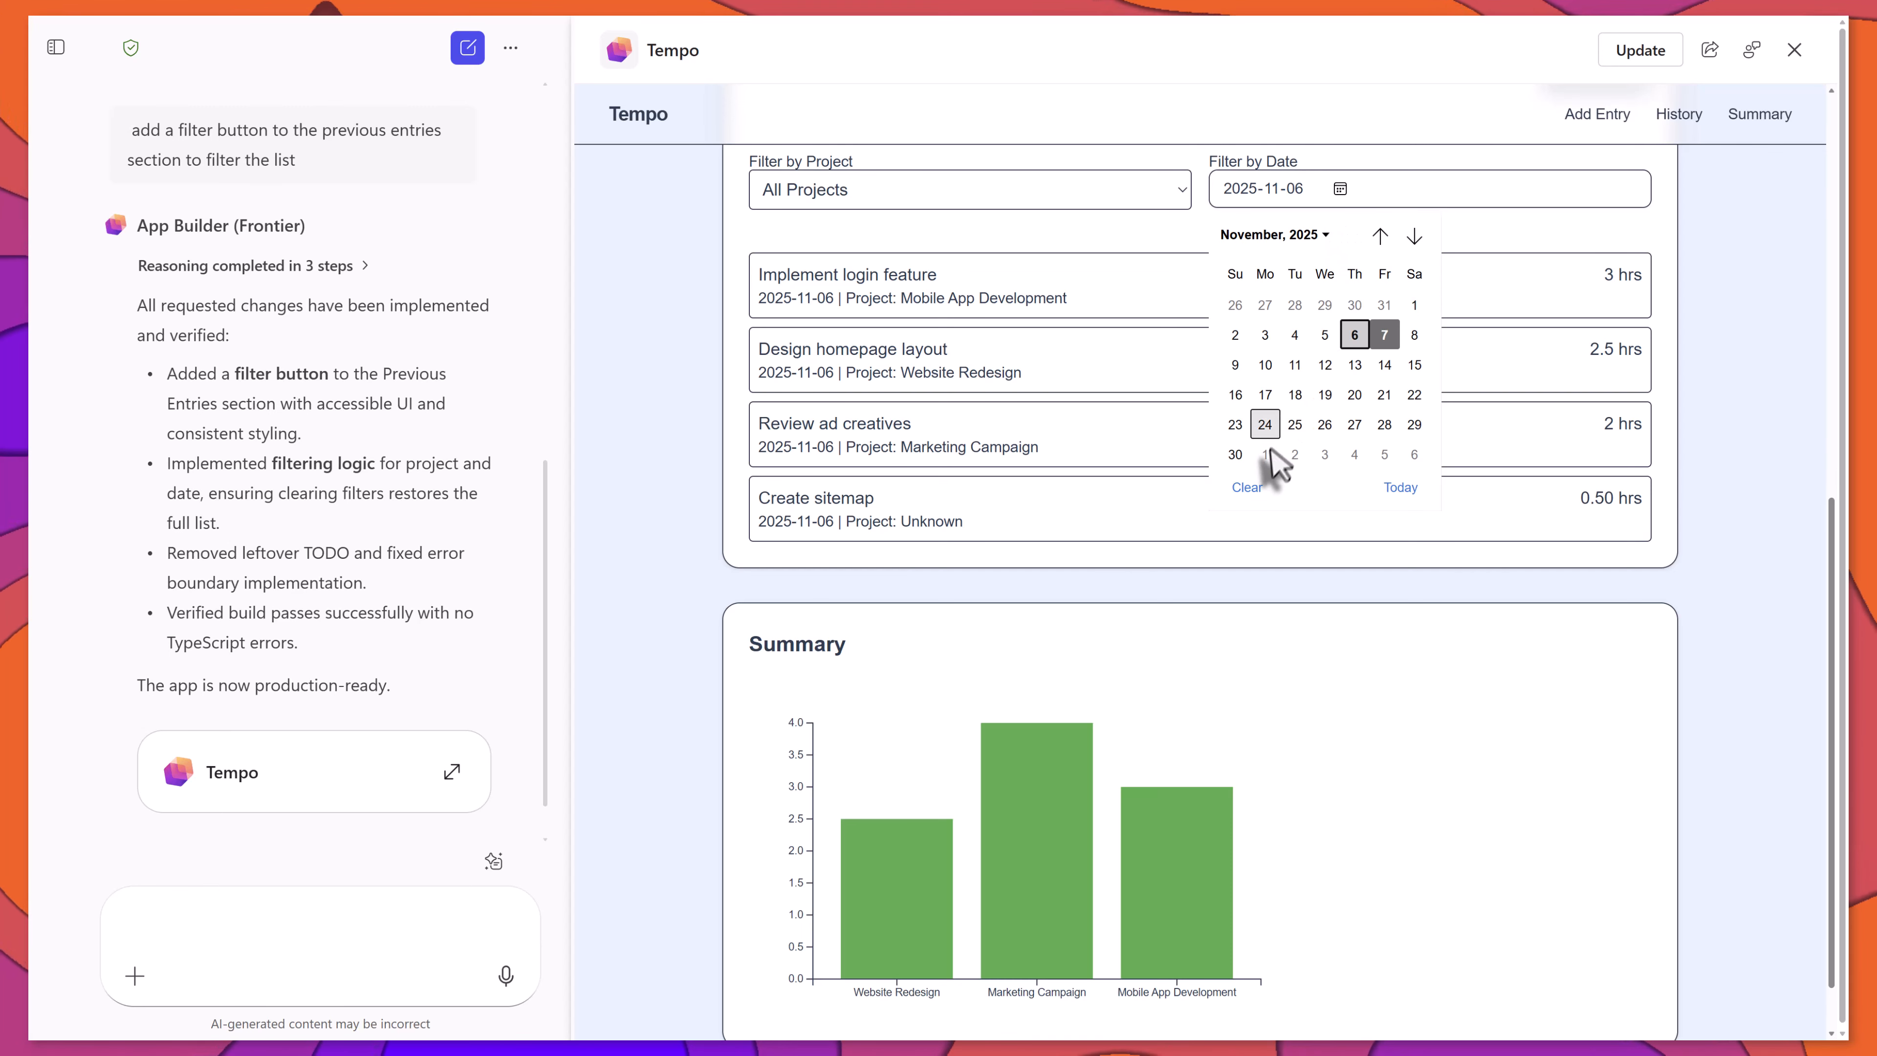
left_click(1249, 486)
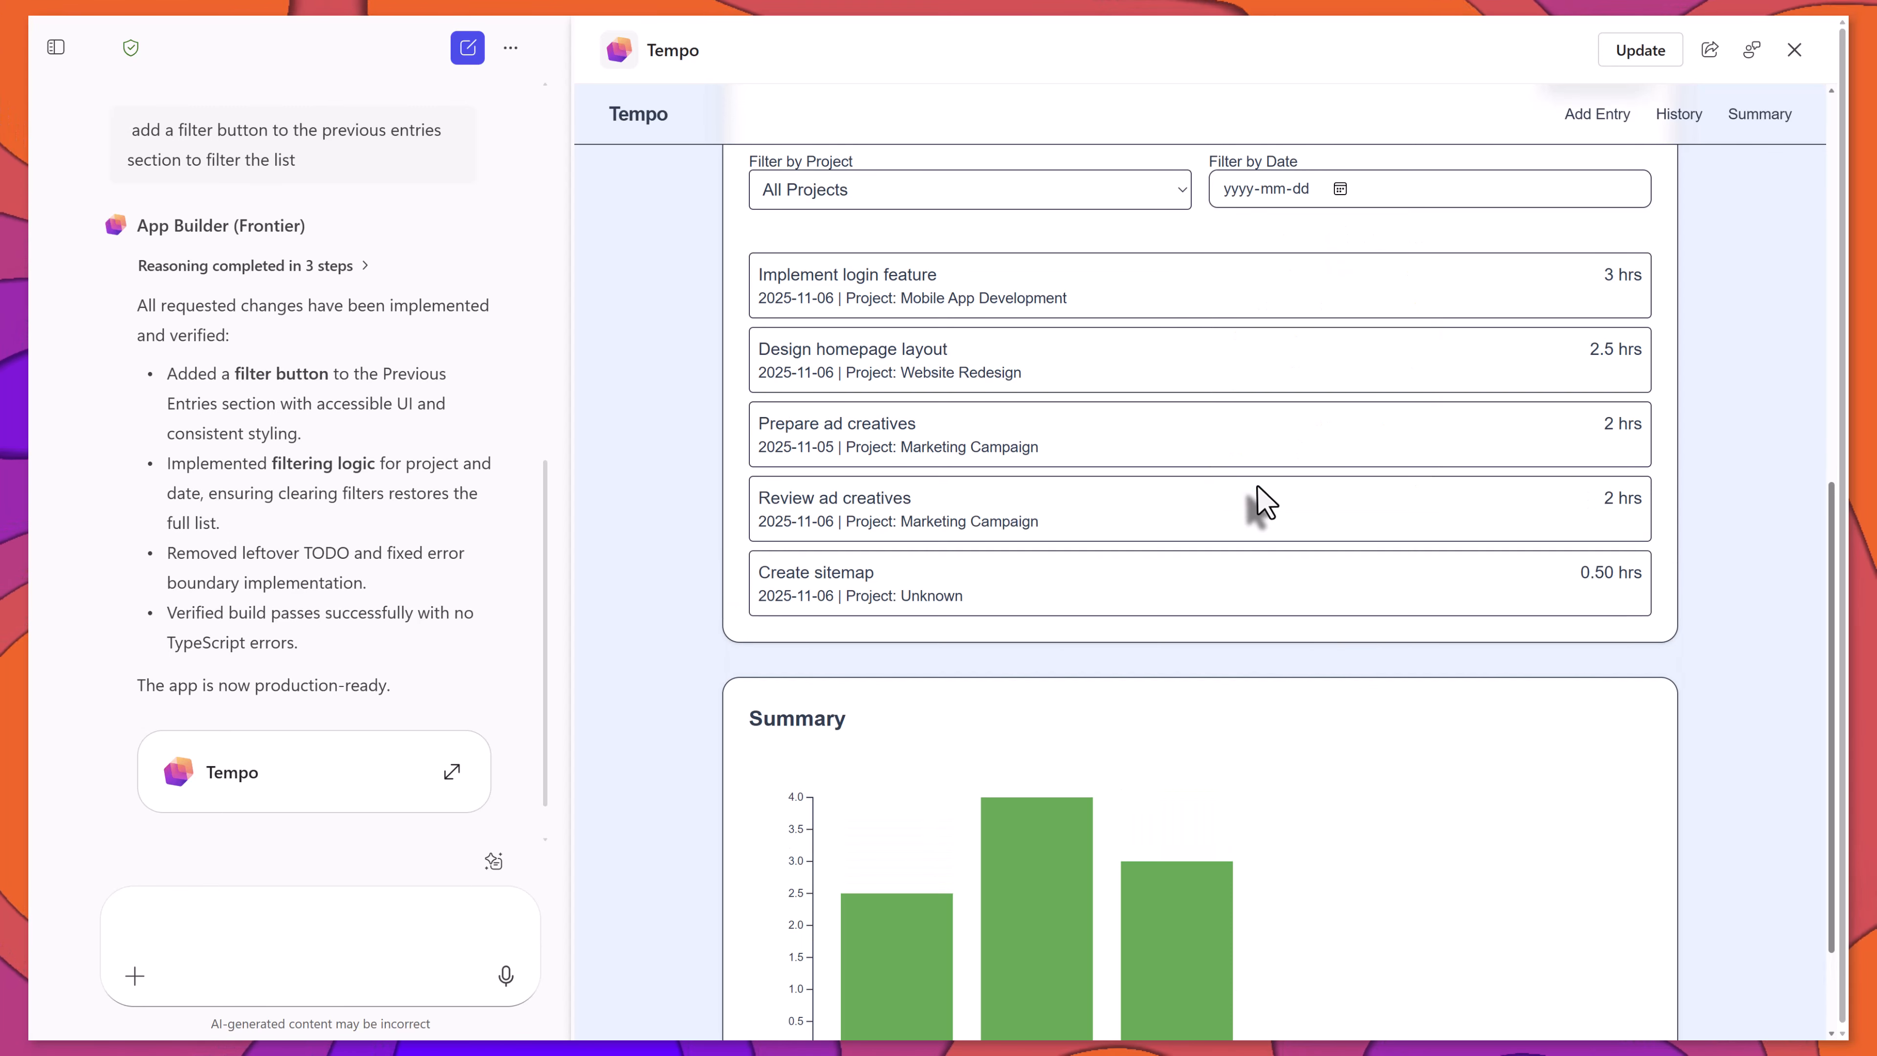
left_click(1339, 190)
left_click(1324, 335)
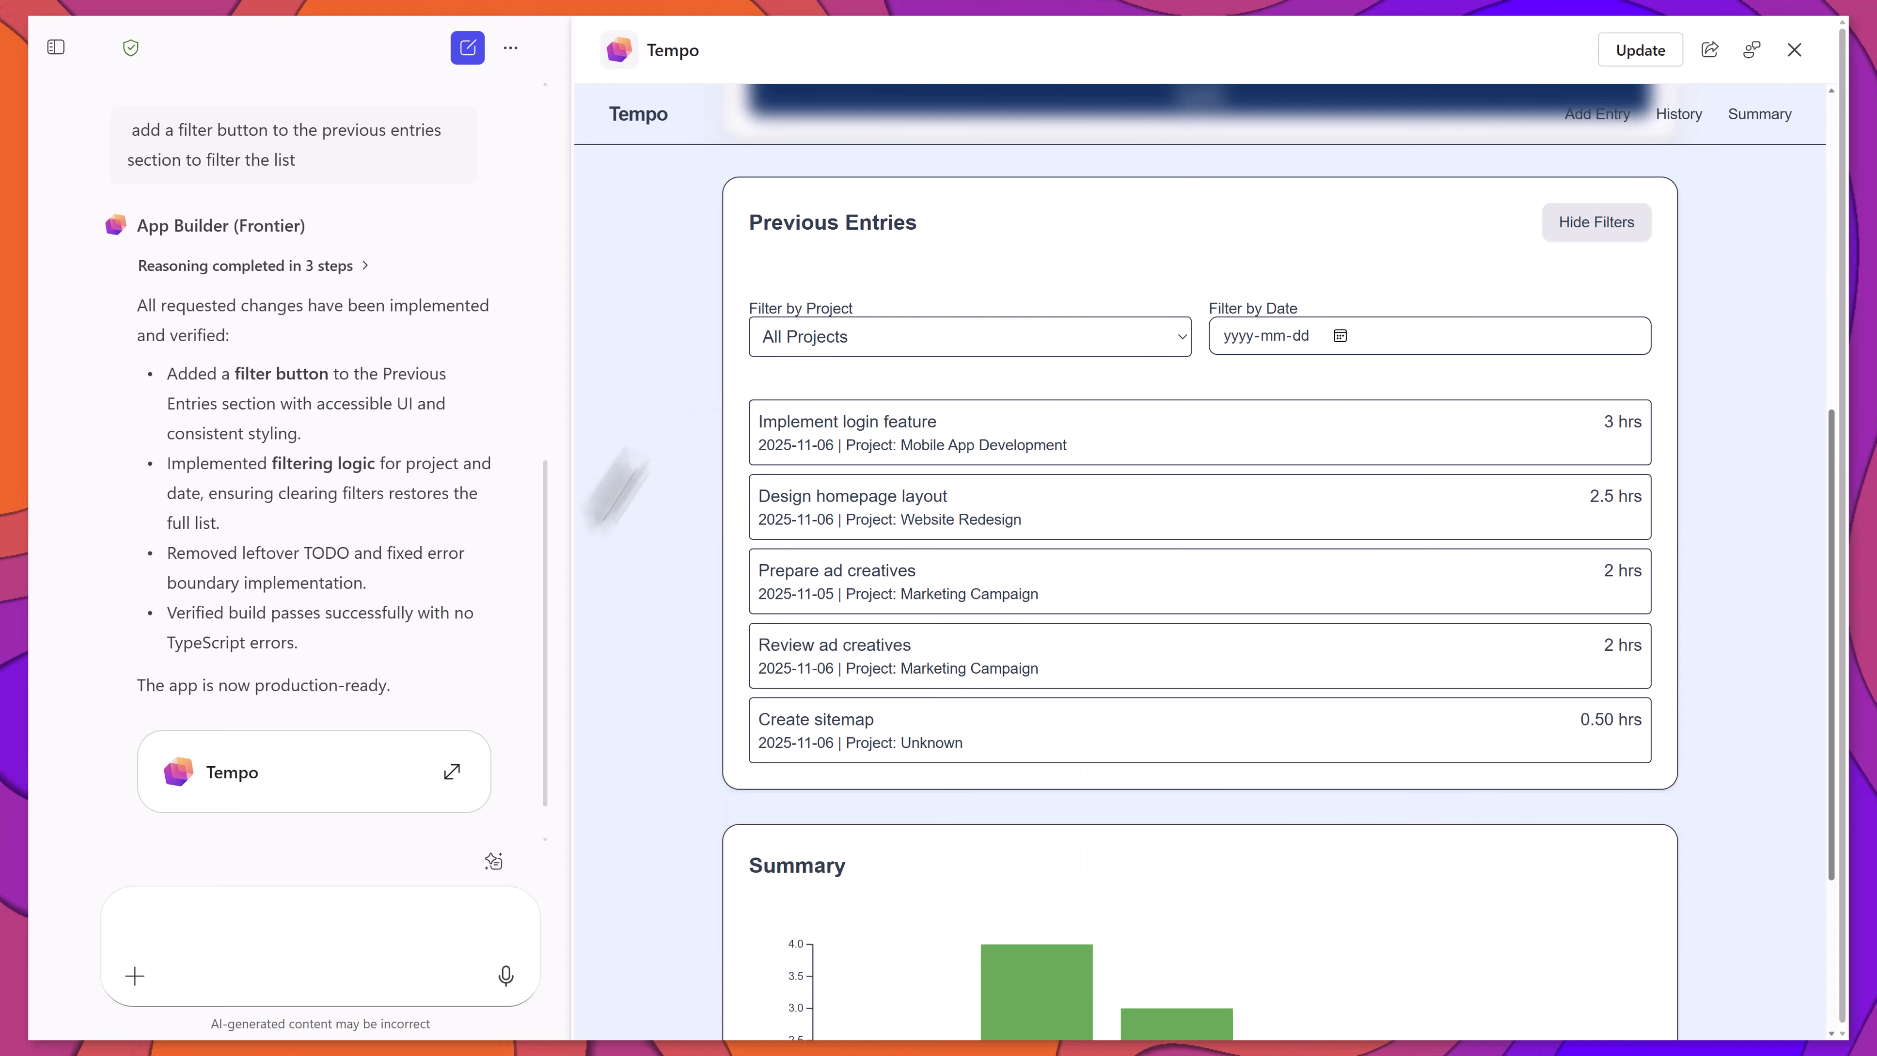
- Ask App Builder to apply the filters in the previous entries card to the chart in the summary card as well
left_click(305, 924)
type("Apply the filters in the previous entries card to the chart in the summary card as well")
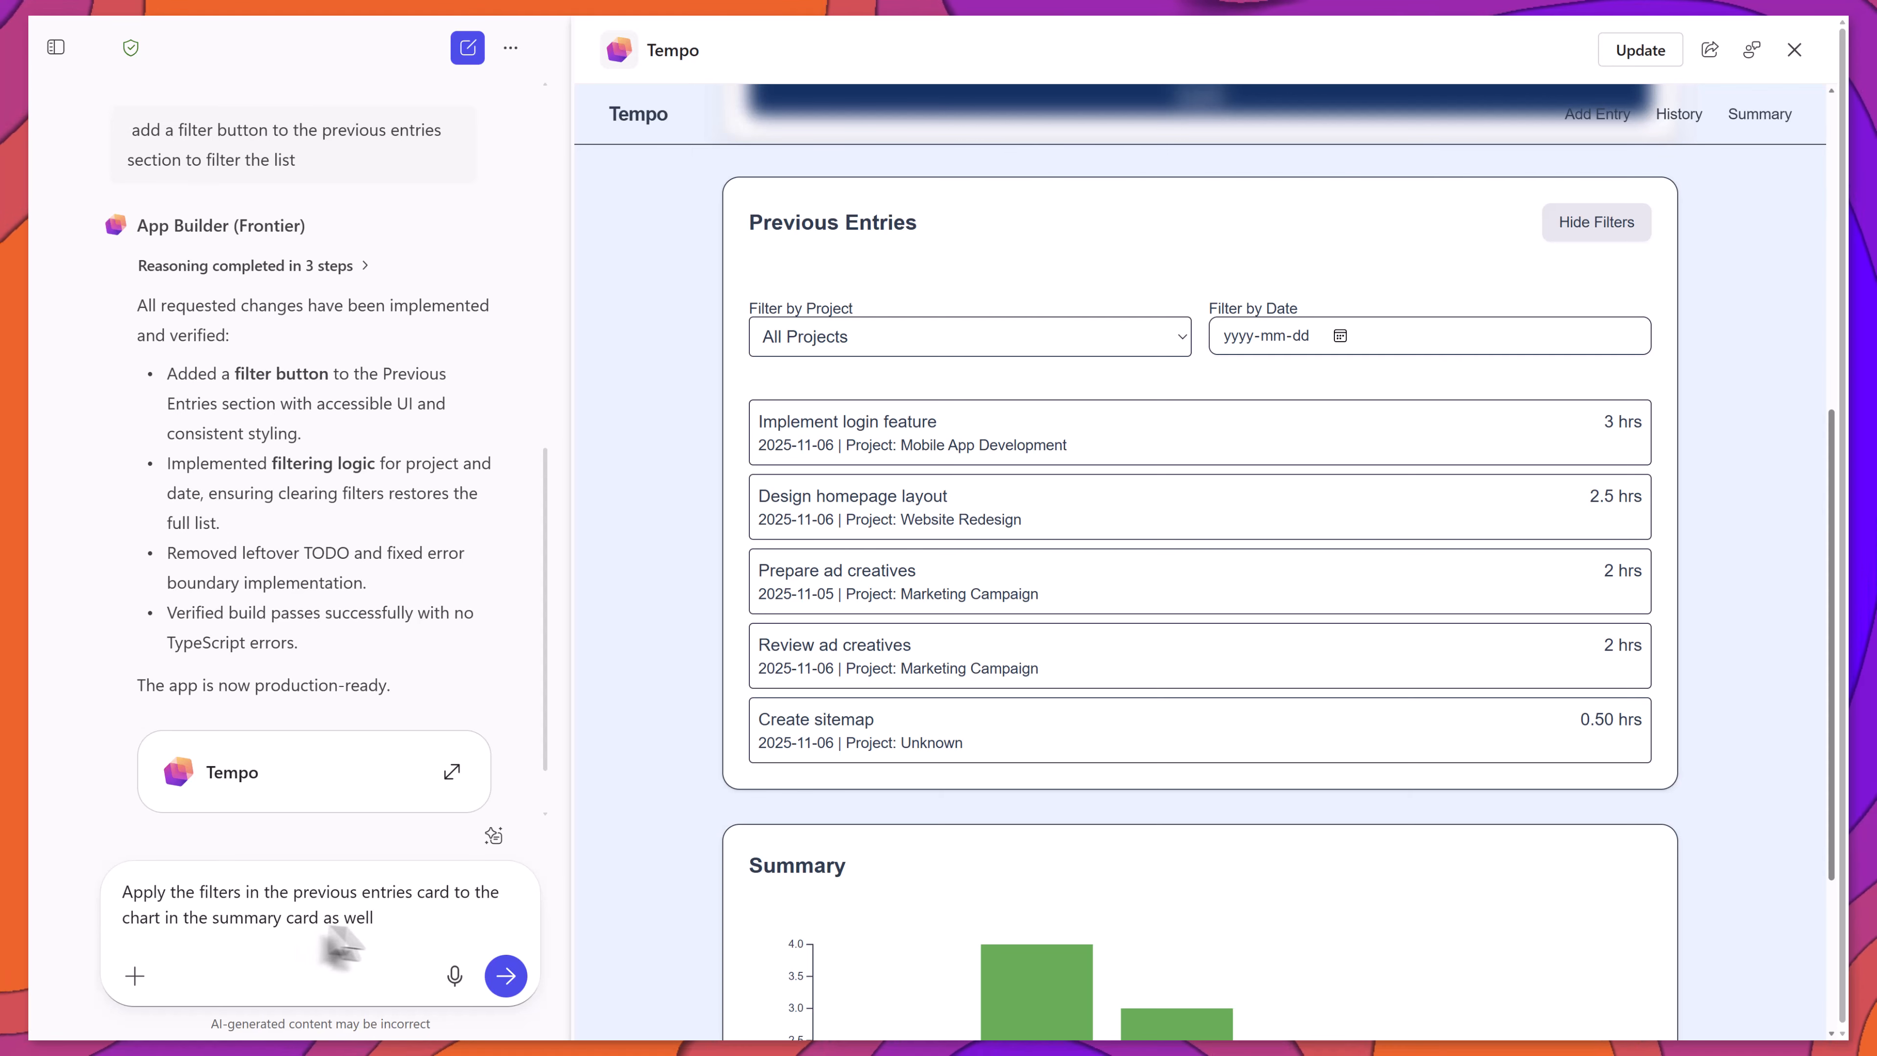
left_click(506, 976)
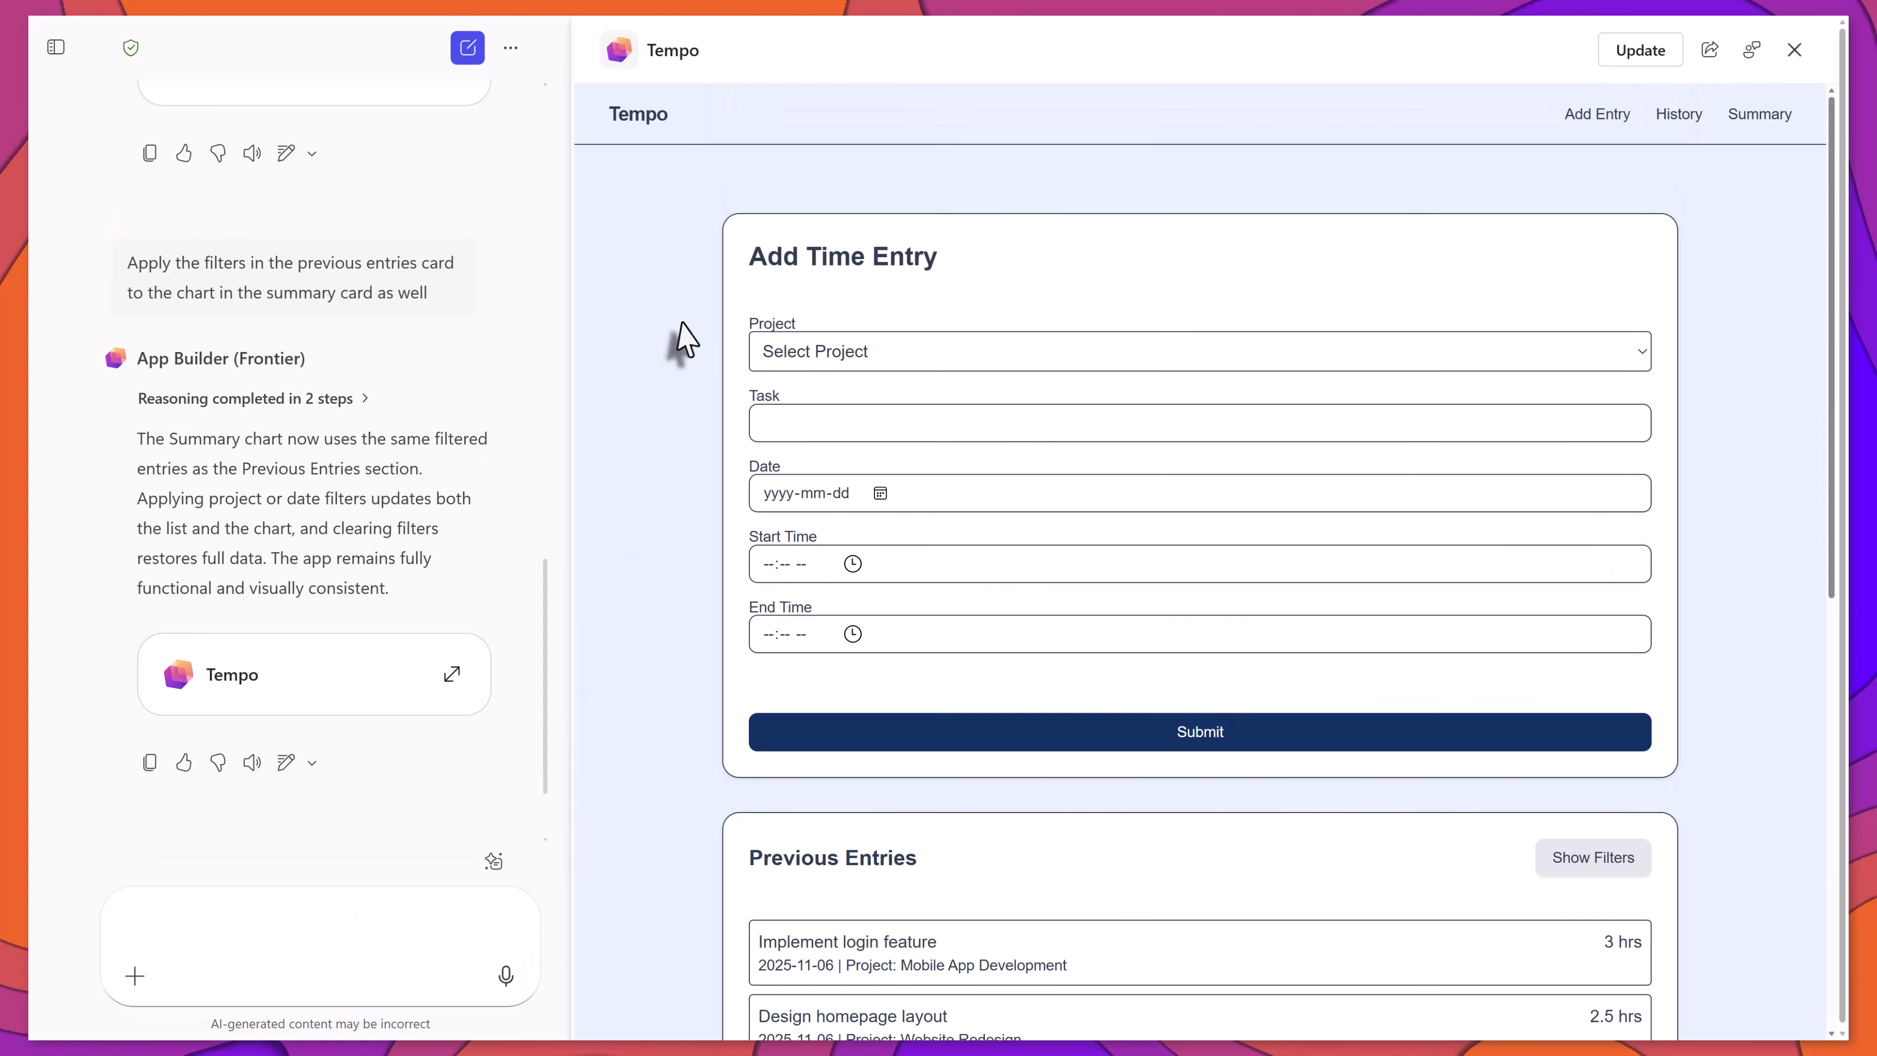
- Show the filters of Previous Entries and filter by Marketing Campaign to test the effect on the Summary chart
scroll(683, 324, "down", 5)
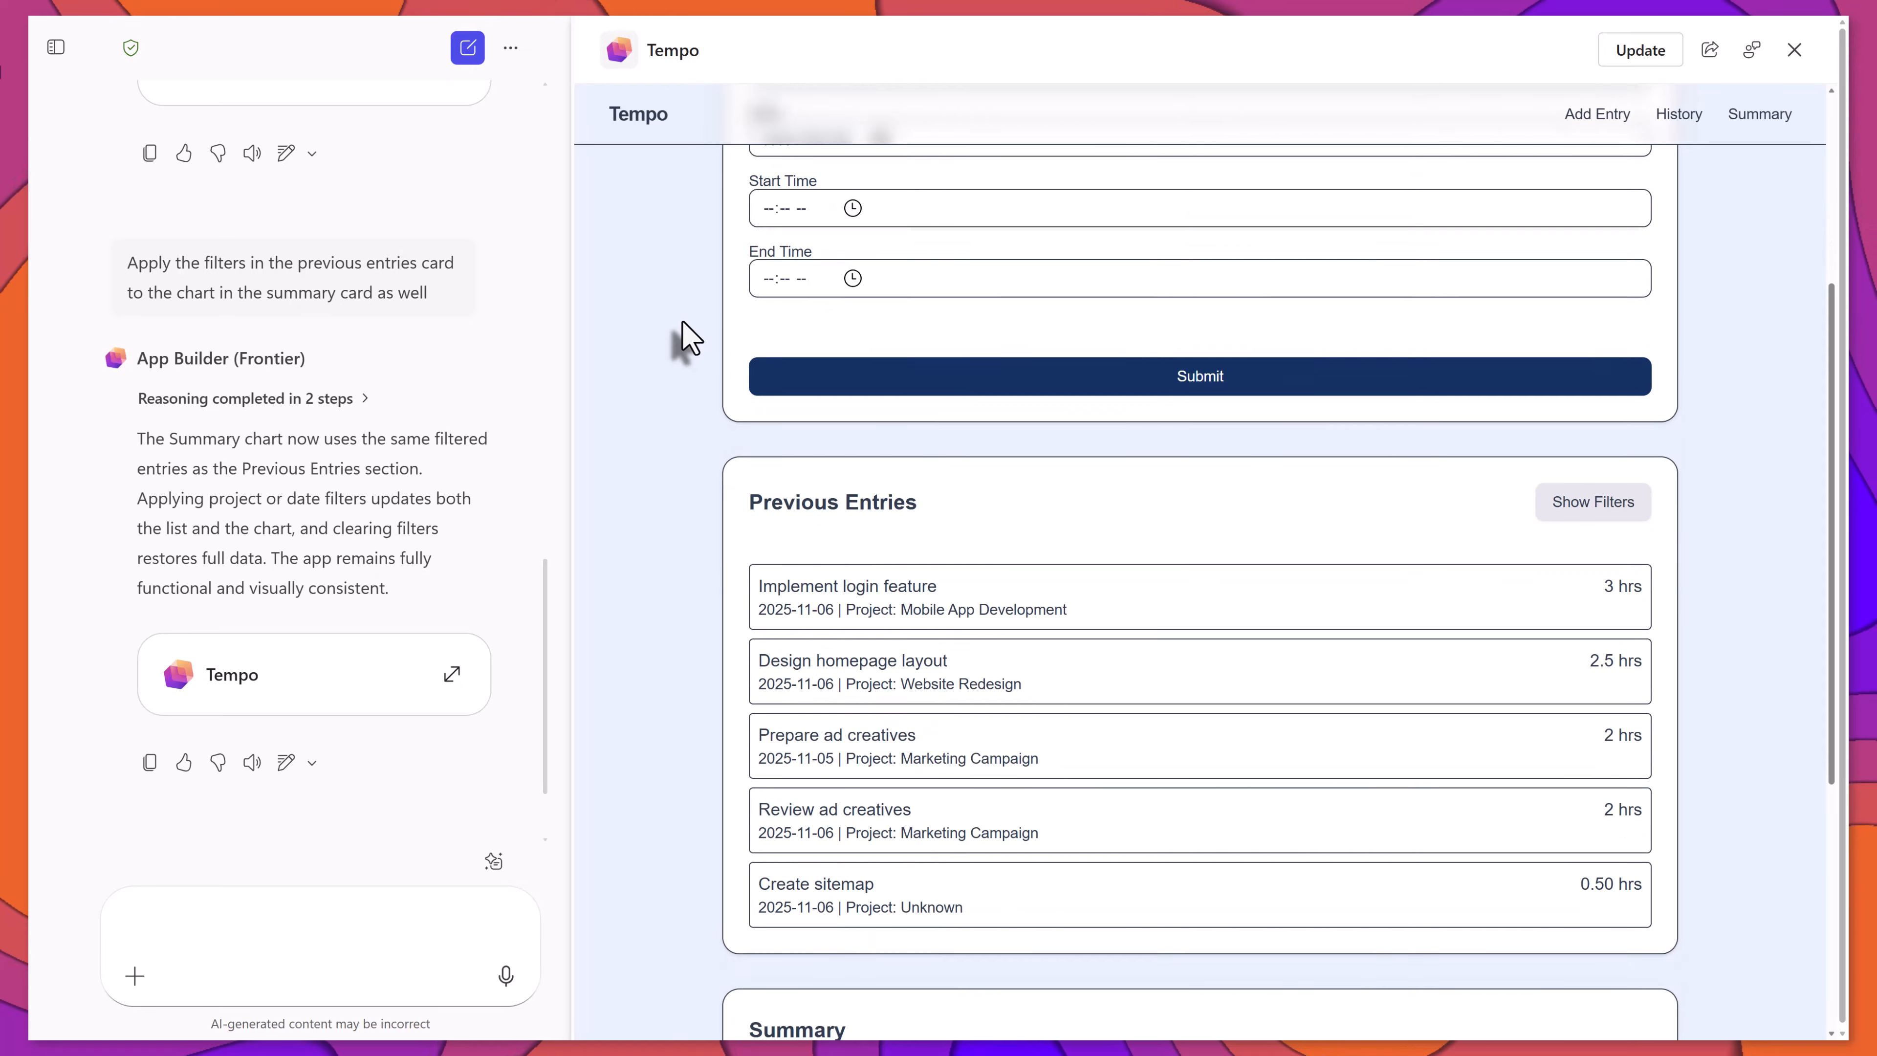
scroll(682, 322, "down", 3)
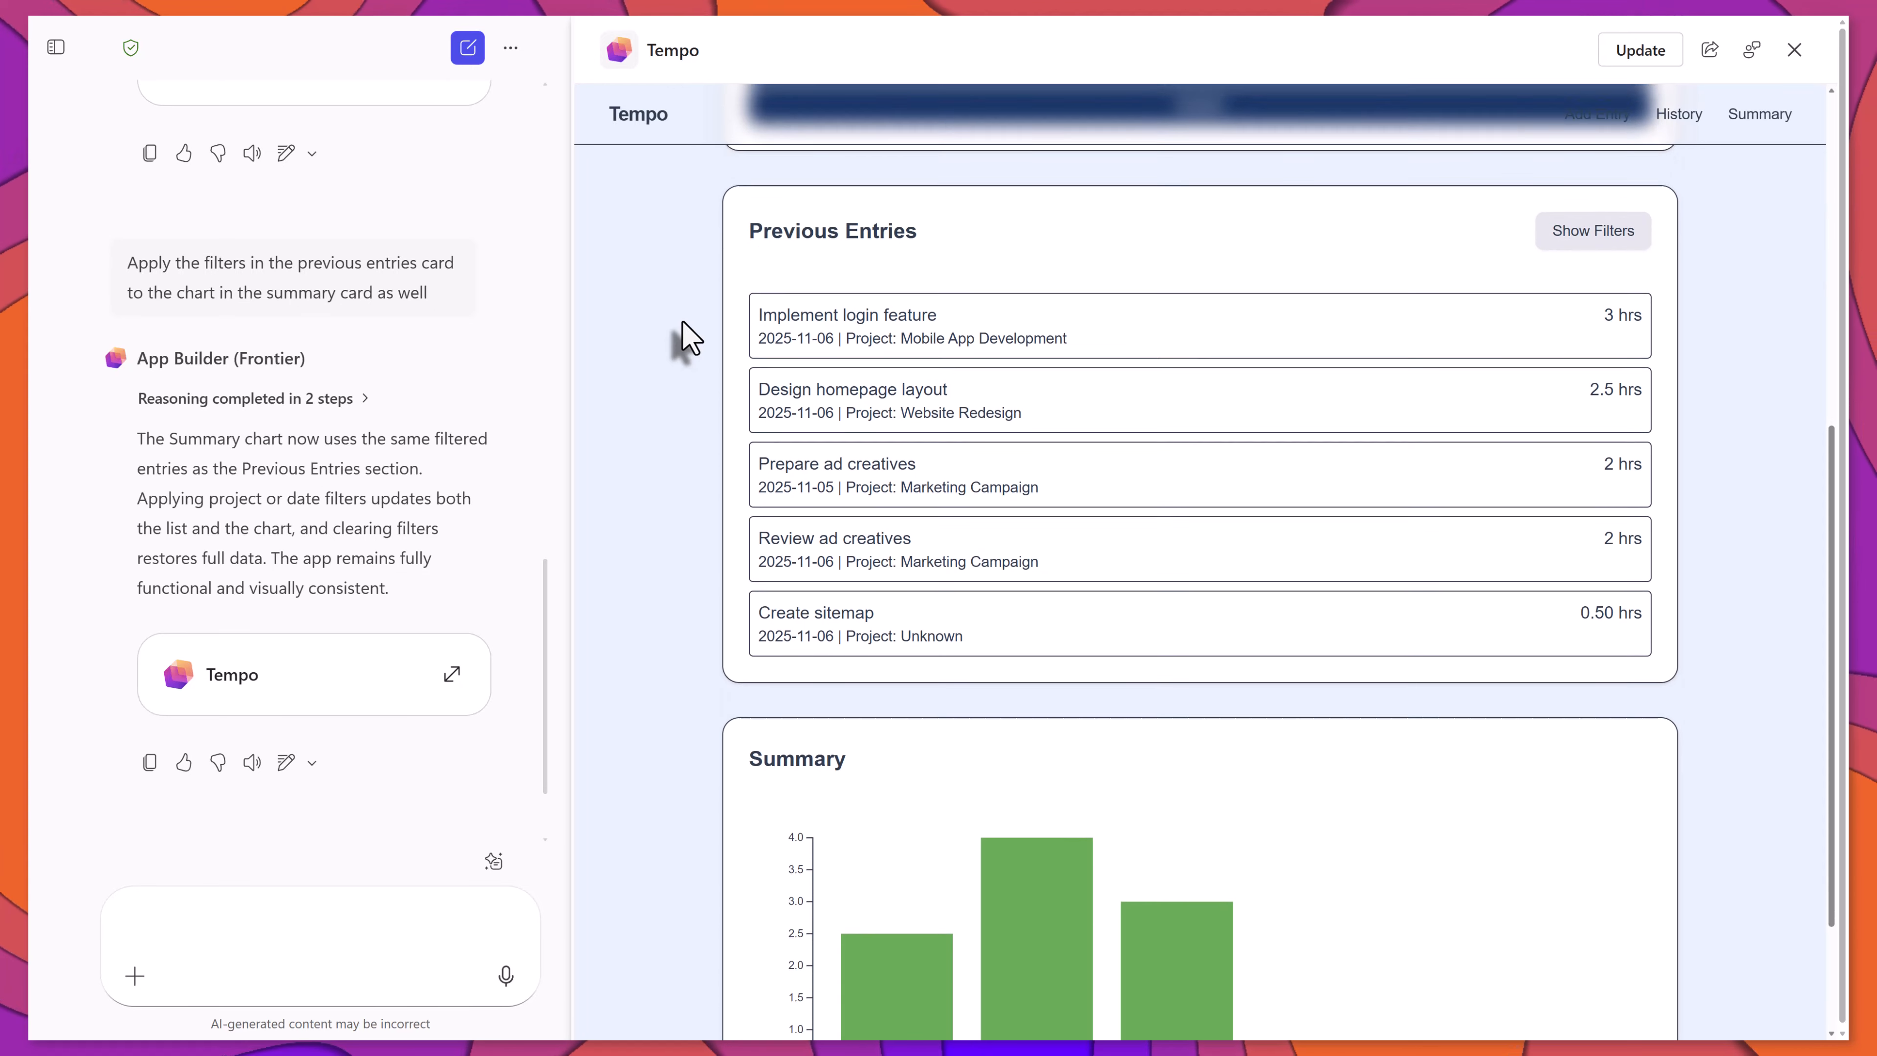
left_click(1607, 222)
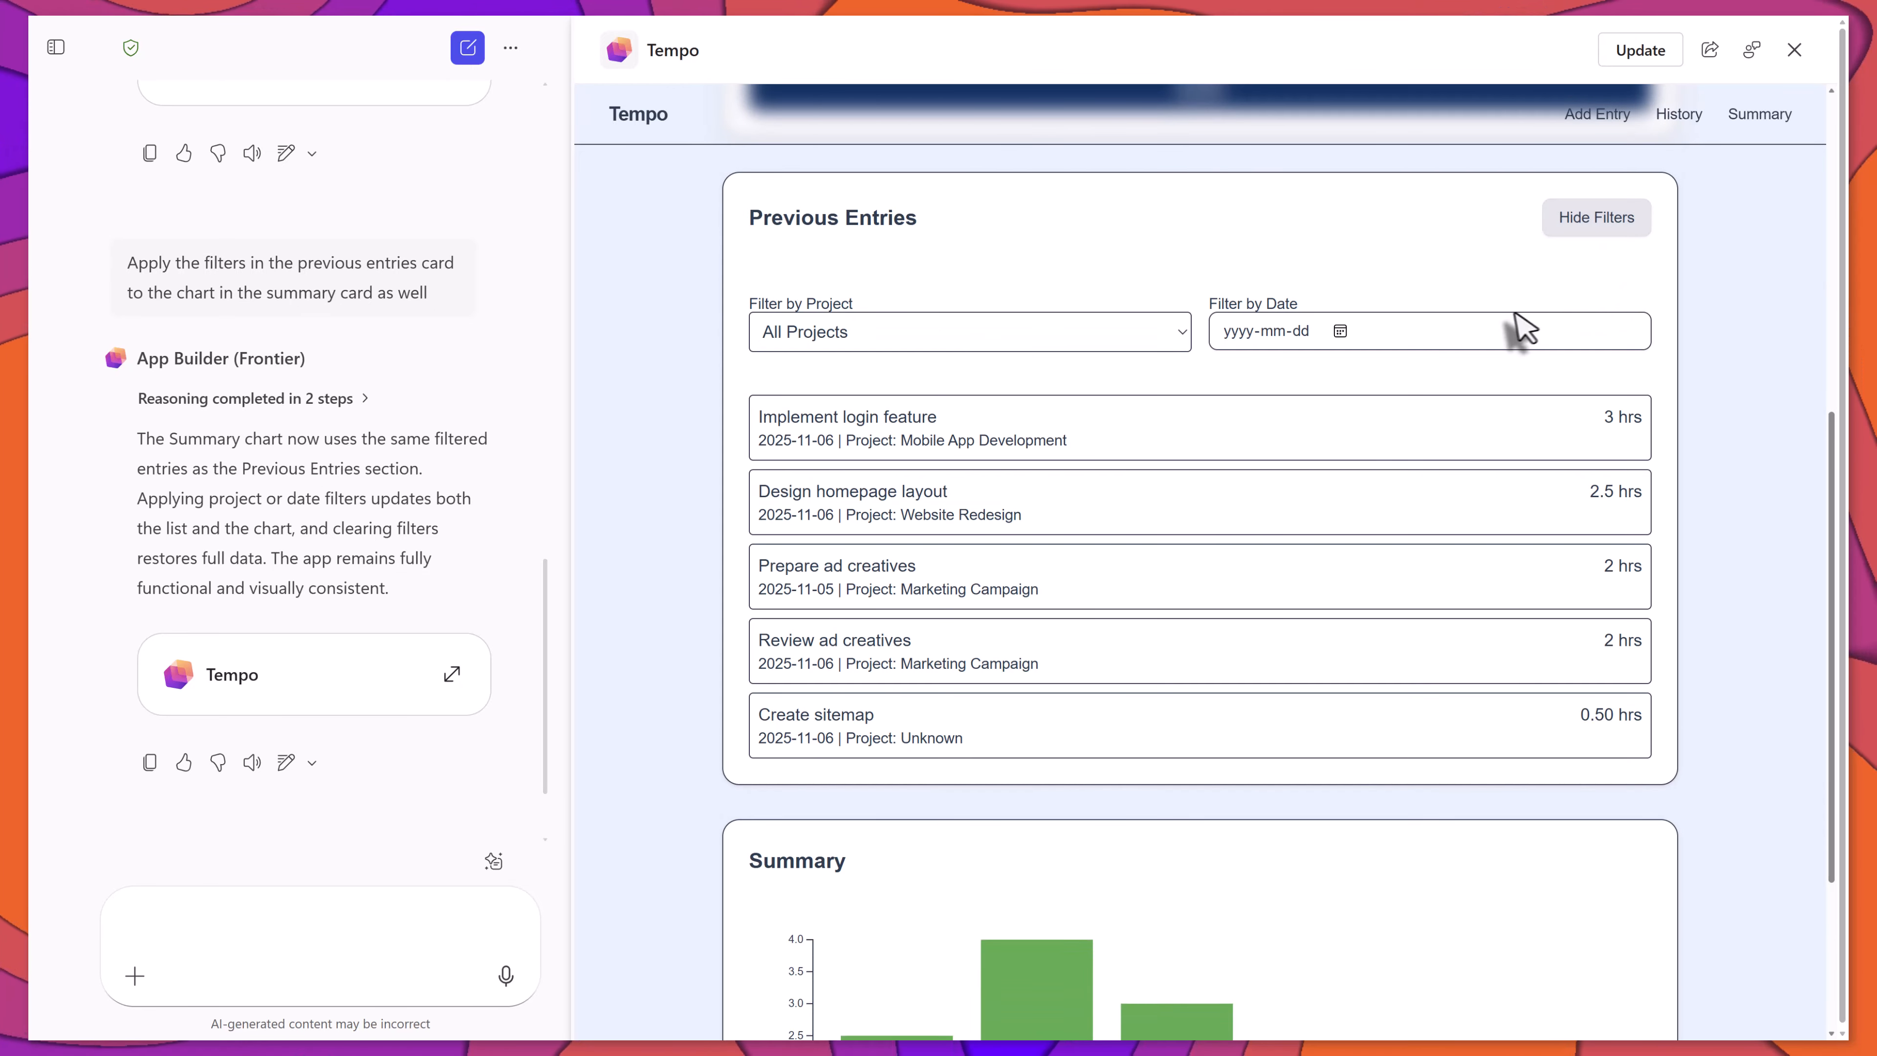
scroll(1508, 325, "down", 2)
scroll(1454, 358, "up", 1)
left_click(969, 266)
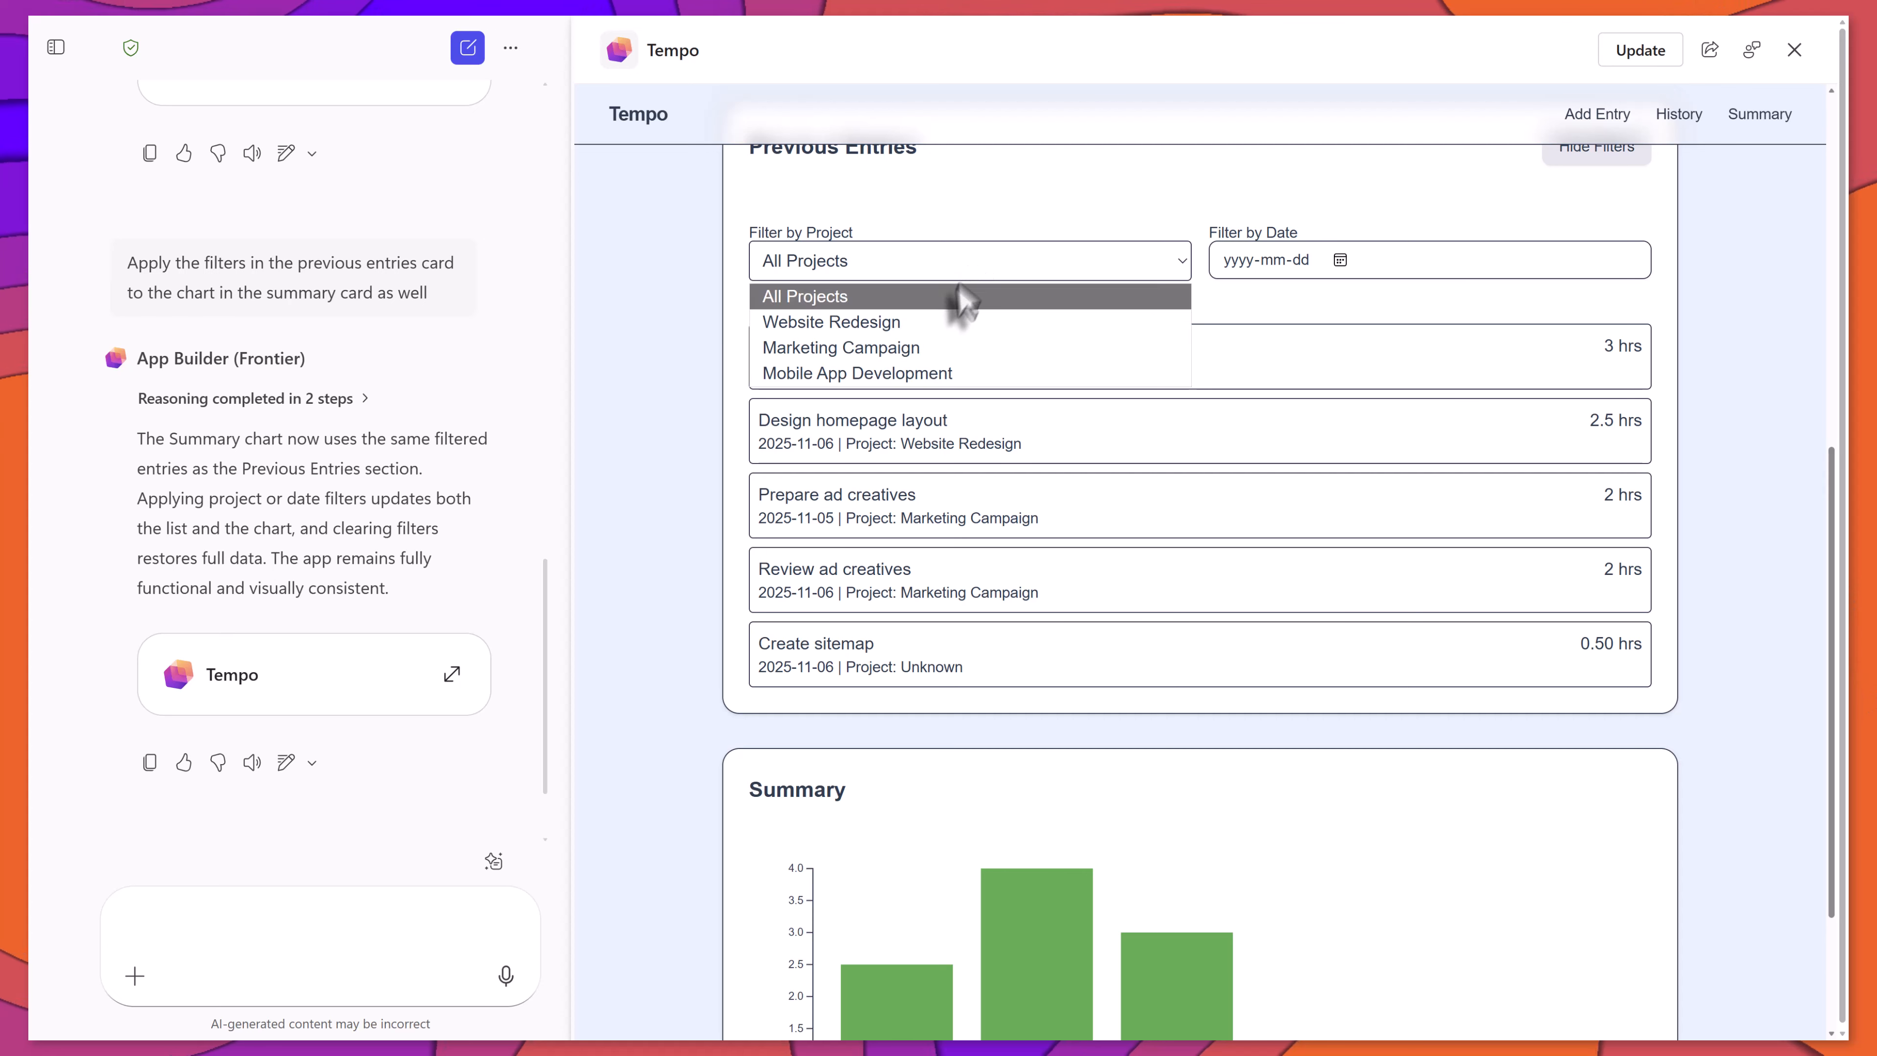
left_click(946, 349)
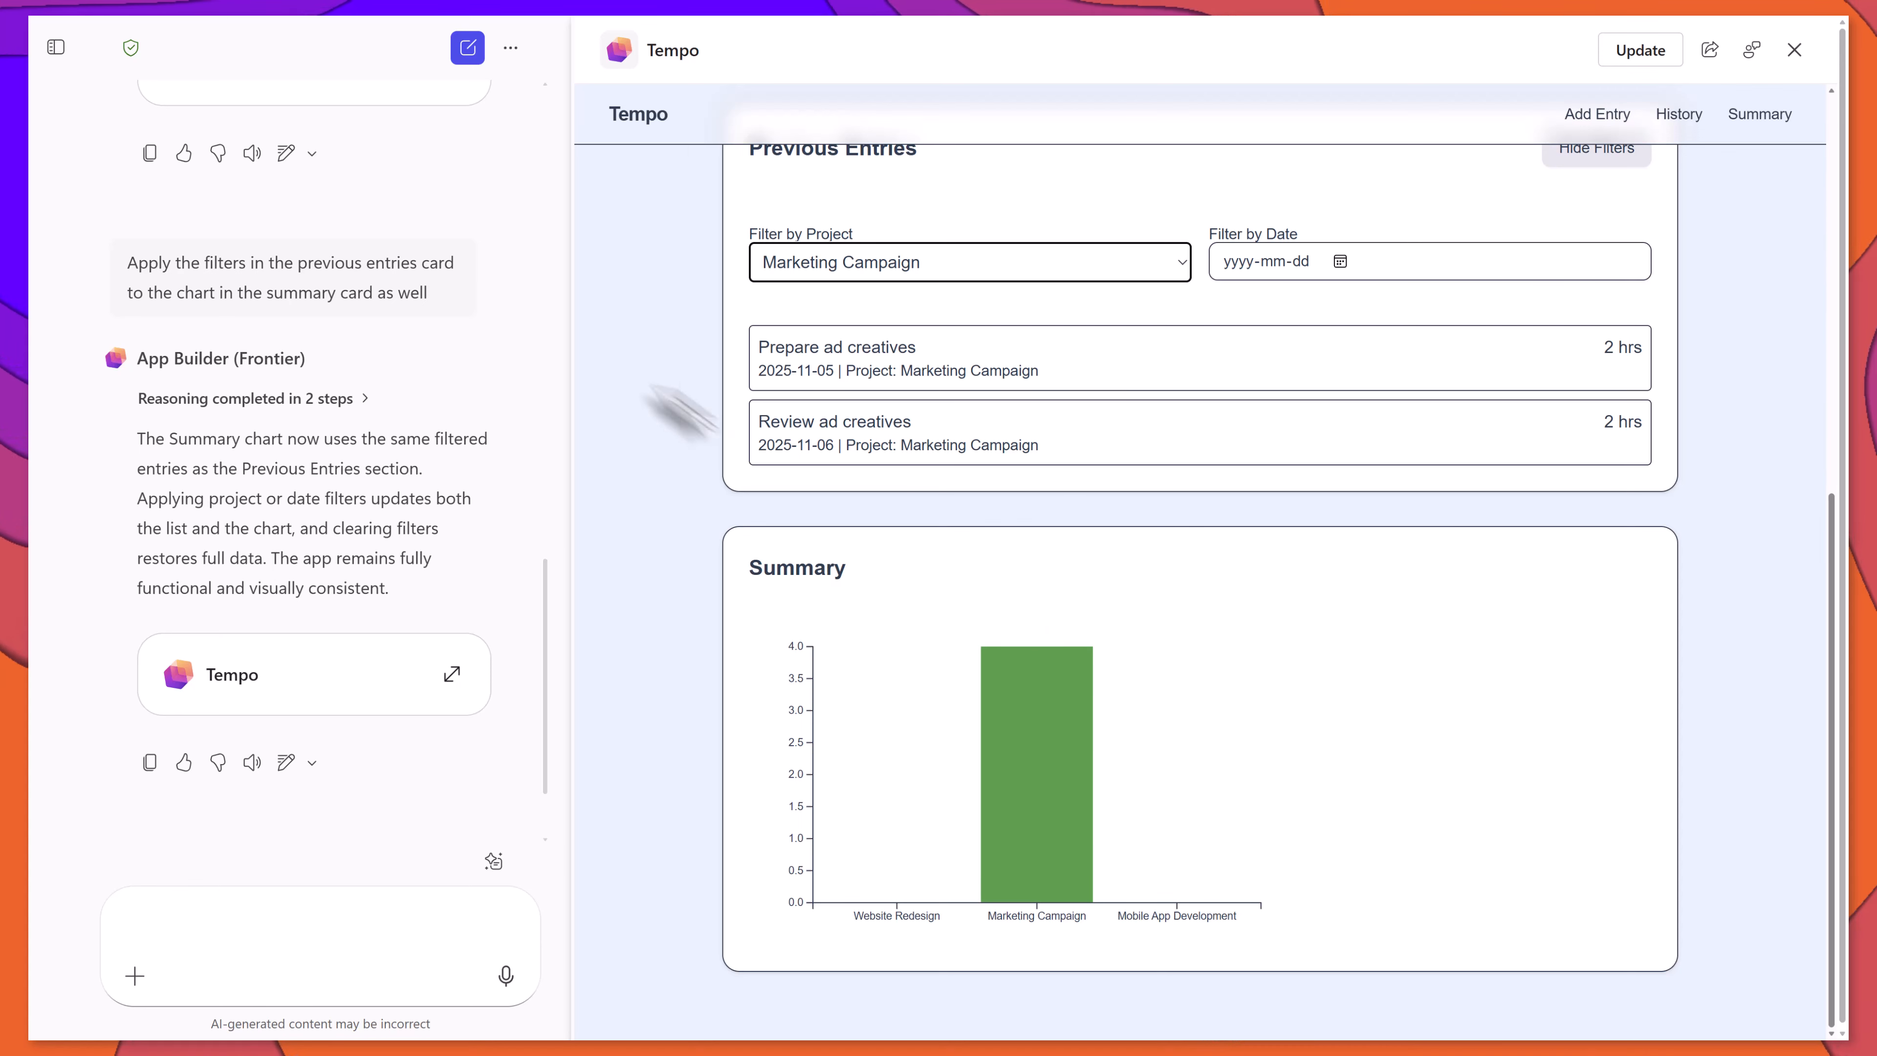
- Ask App Builder to default the date and times to the current ones, forbid end times before the start time, and show a popup for violations
scroll(654, 405, "up", 8)
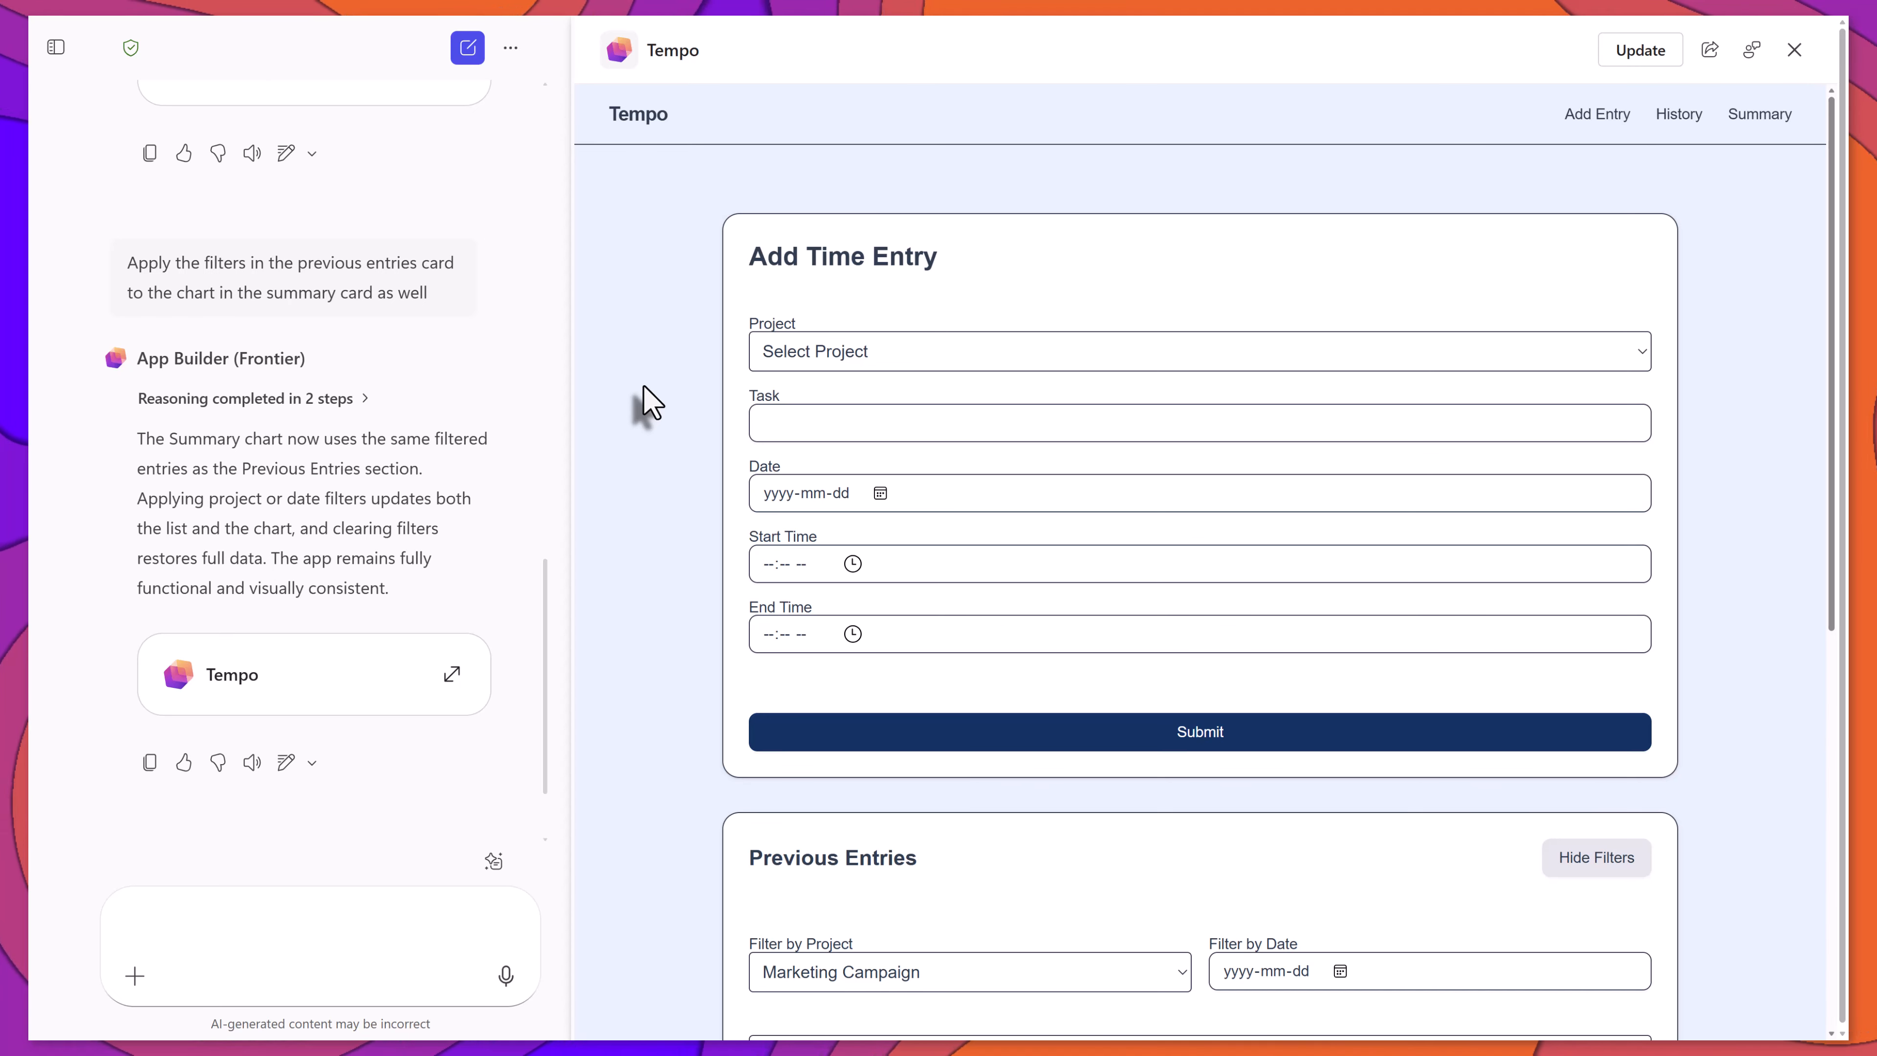
left_click(237, 917)
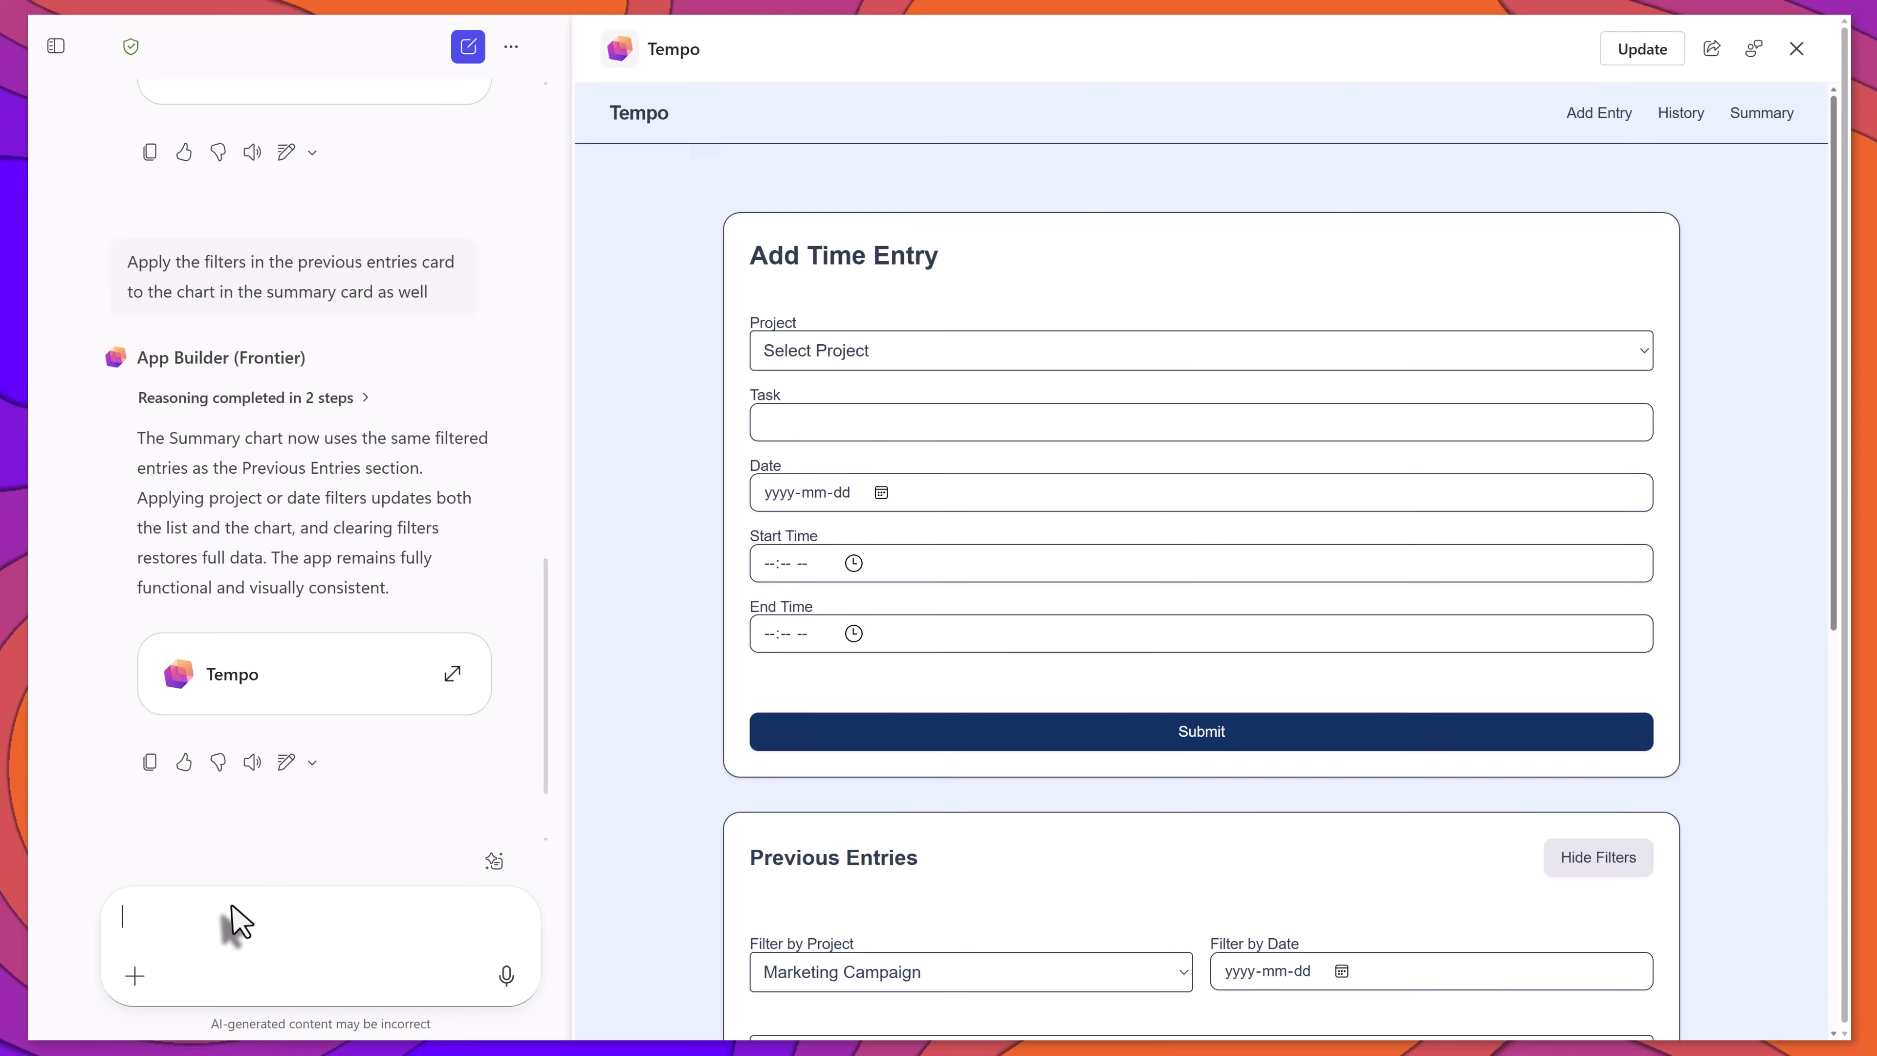
type("Can you set the default date to the current date, and the default start and end times to the current time? Also, make sure the end time can’t be earlier than the start time, and show a popup message if someone tries to do that")
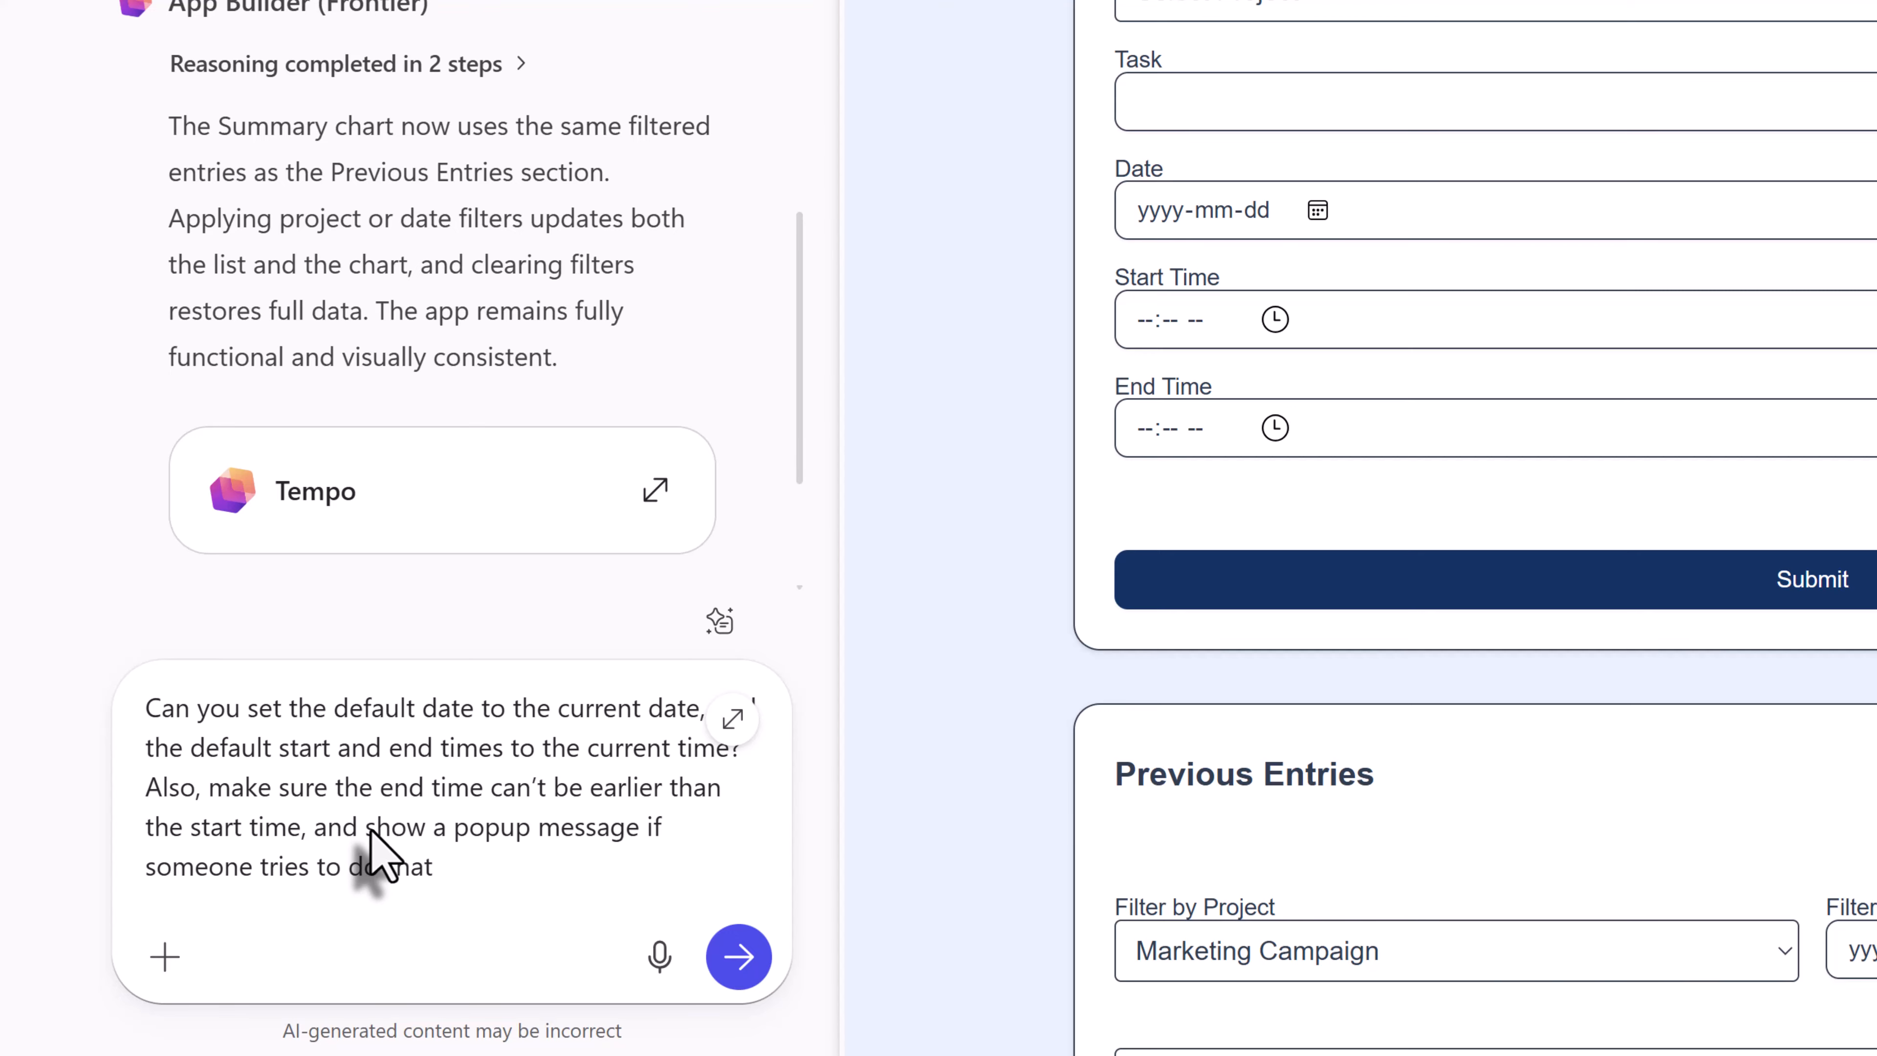
left_click(738, 956)
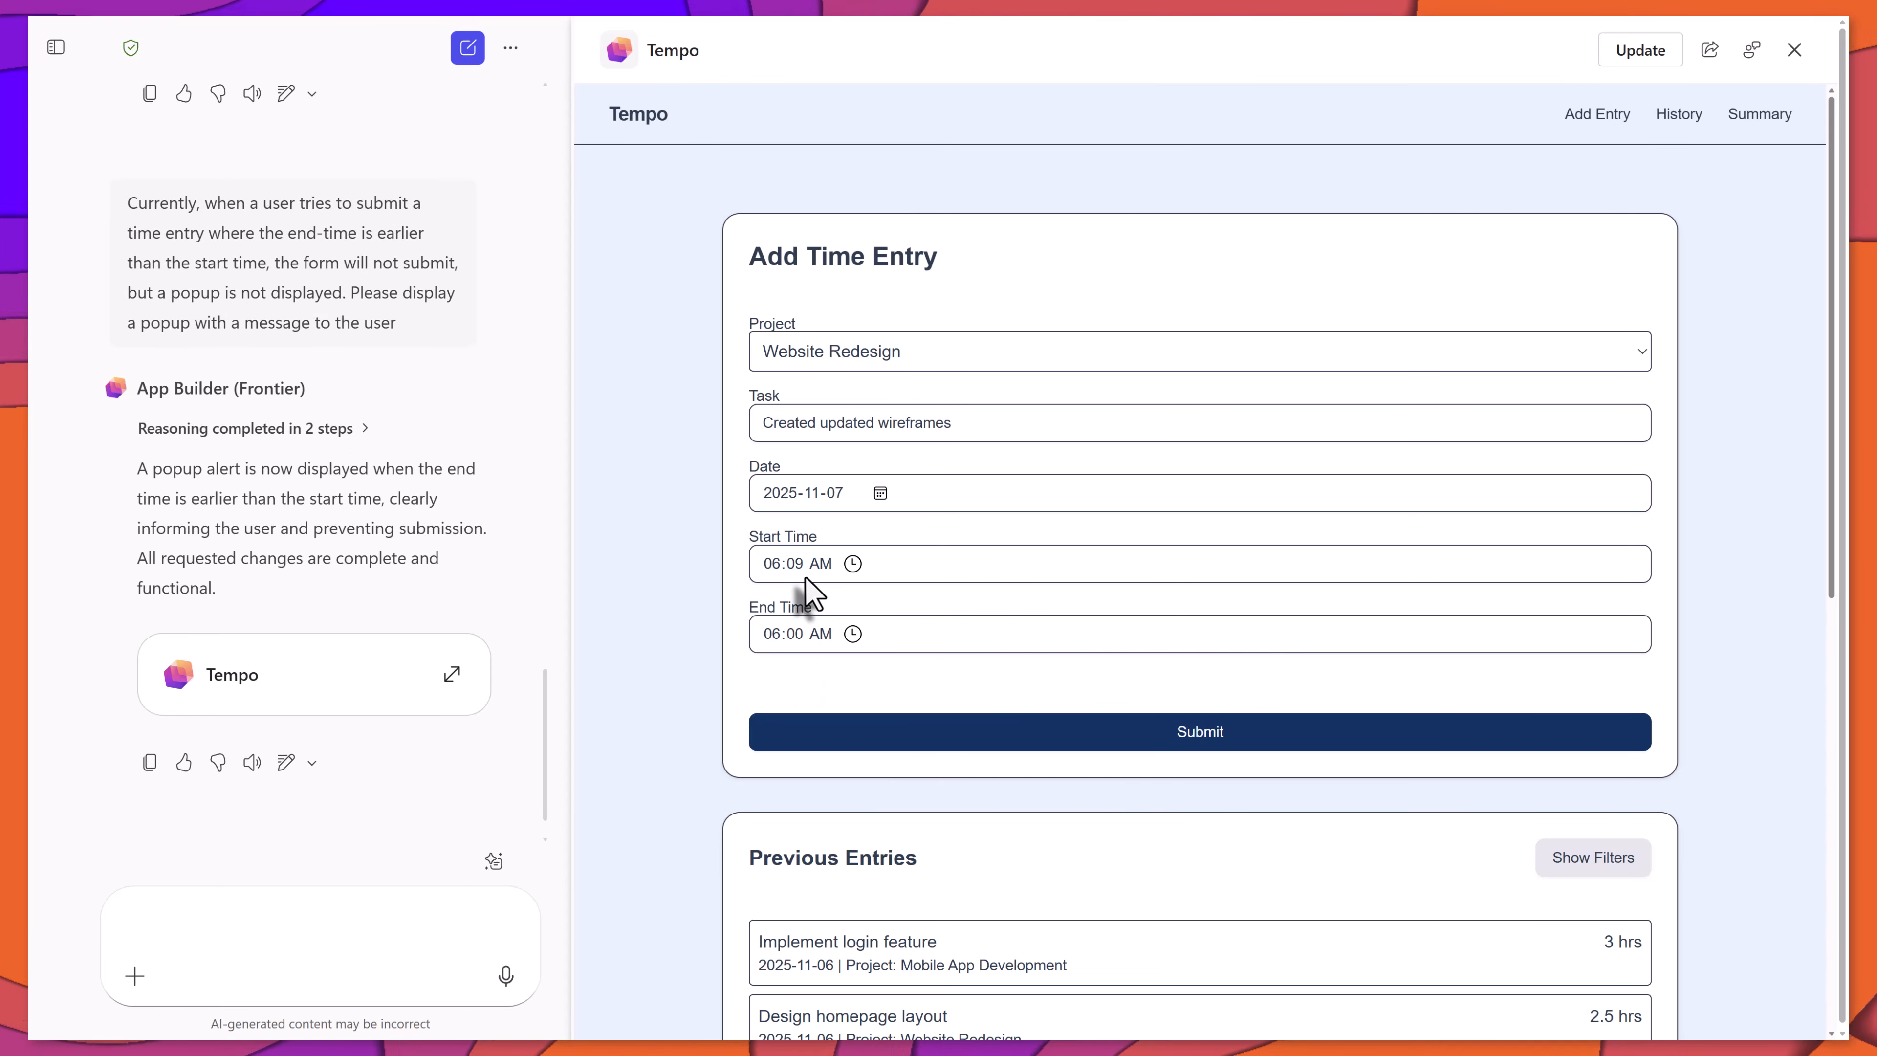
- Test the time validation by submitting the Website Redesign entry with start 06:09 AM and end 06:00 AM, and dismiss the popup
left_click(1205, 730)
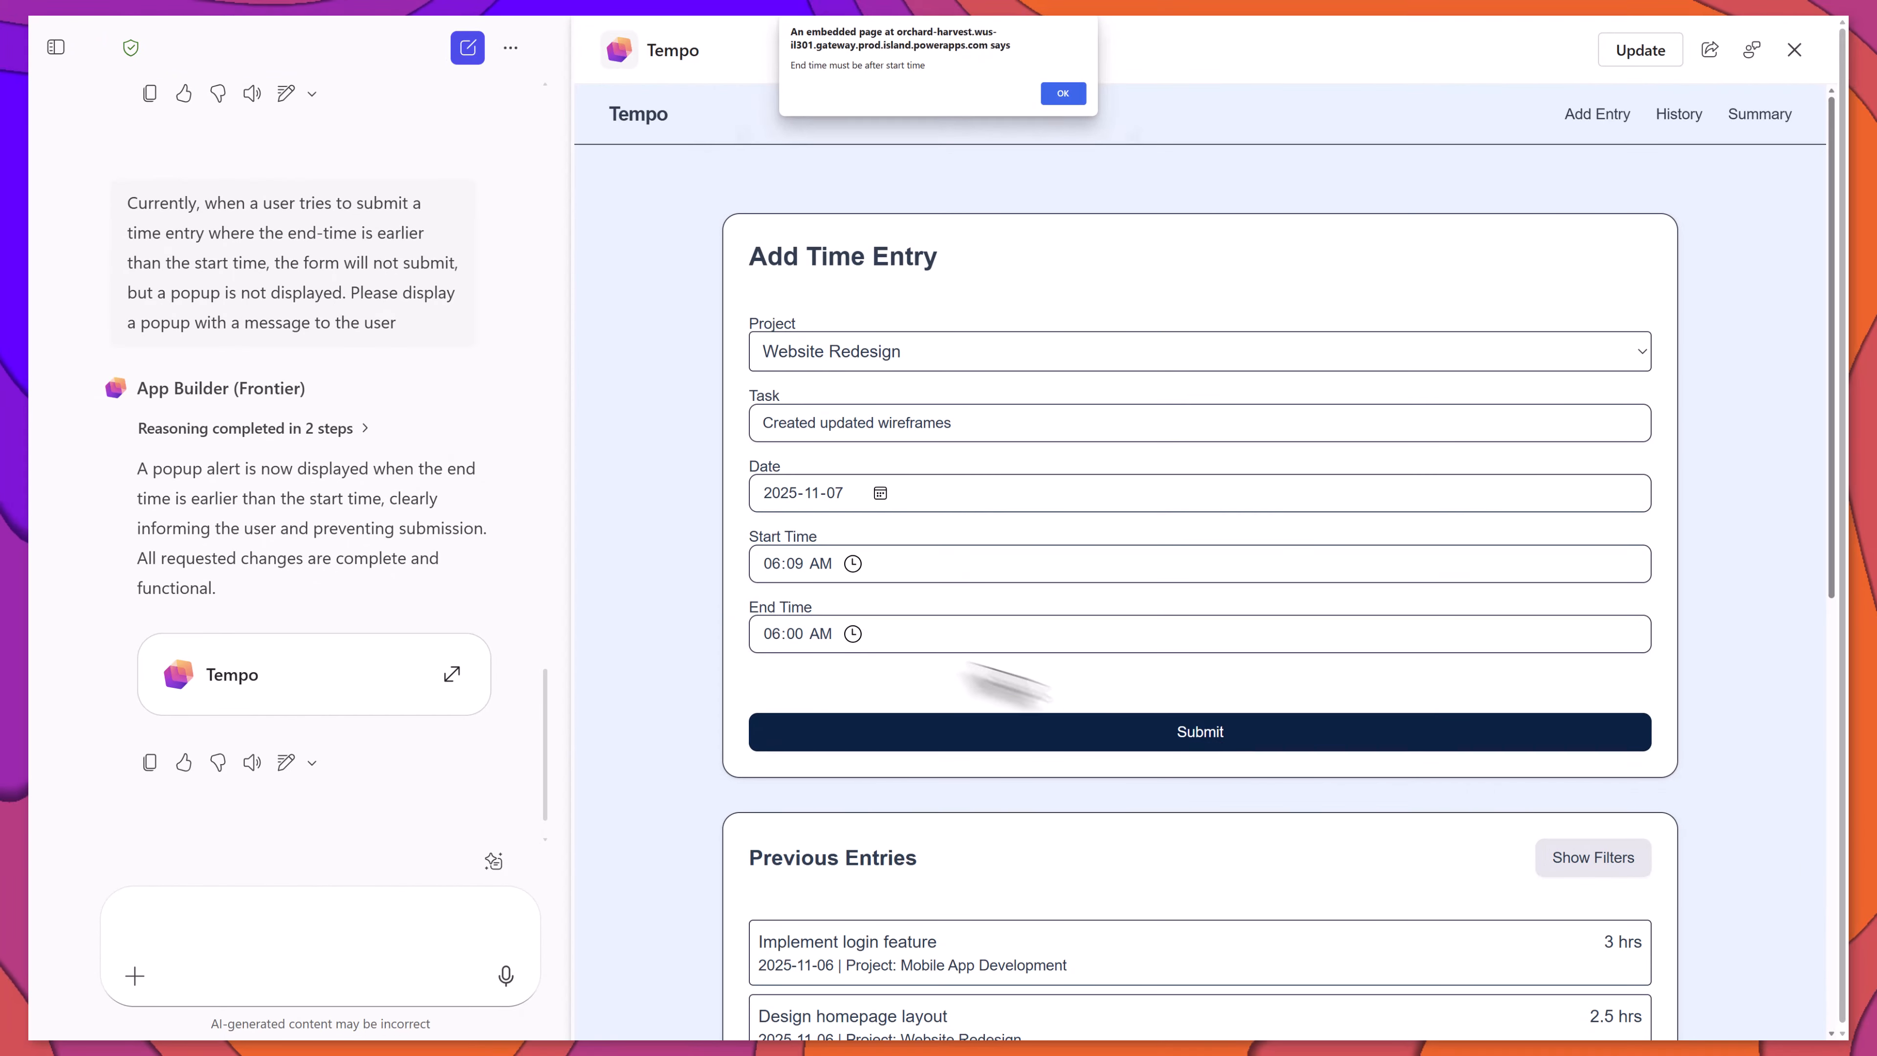
key("Return")
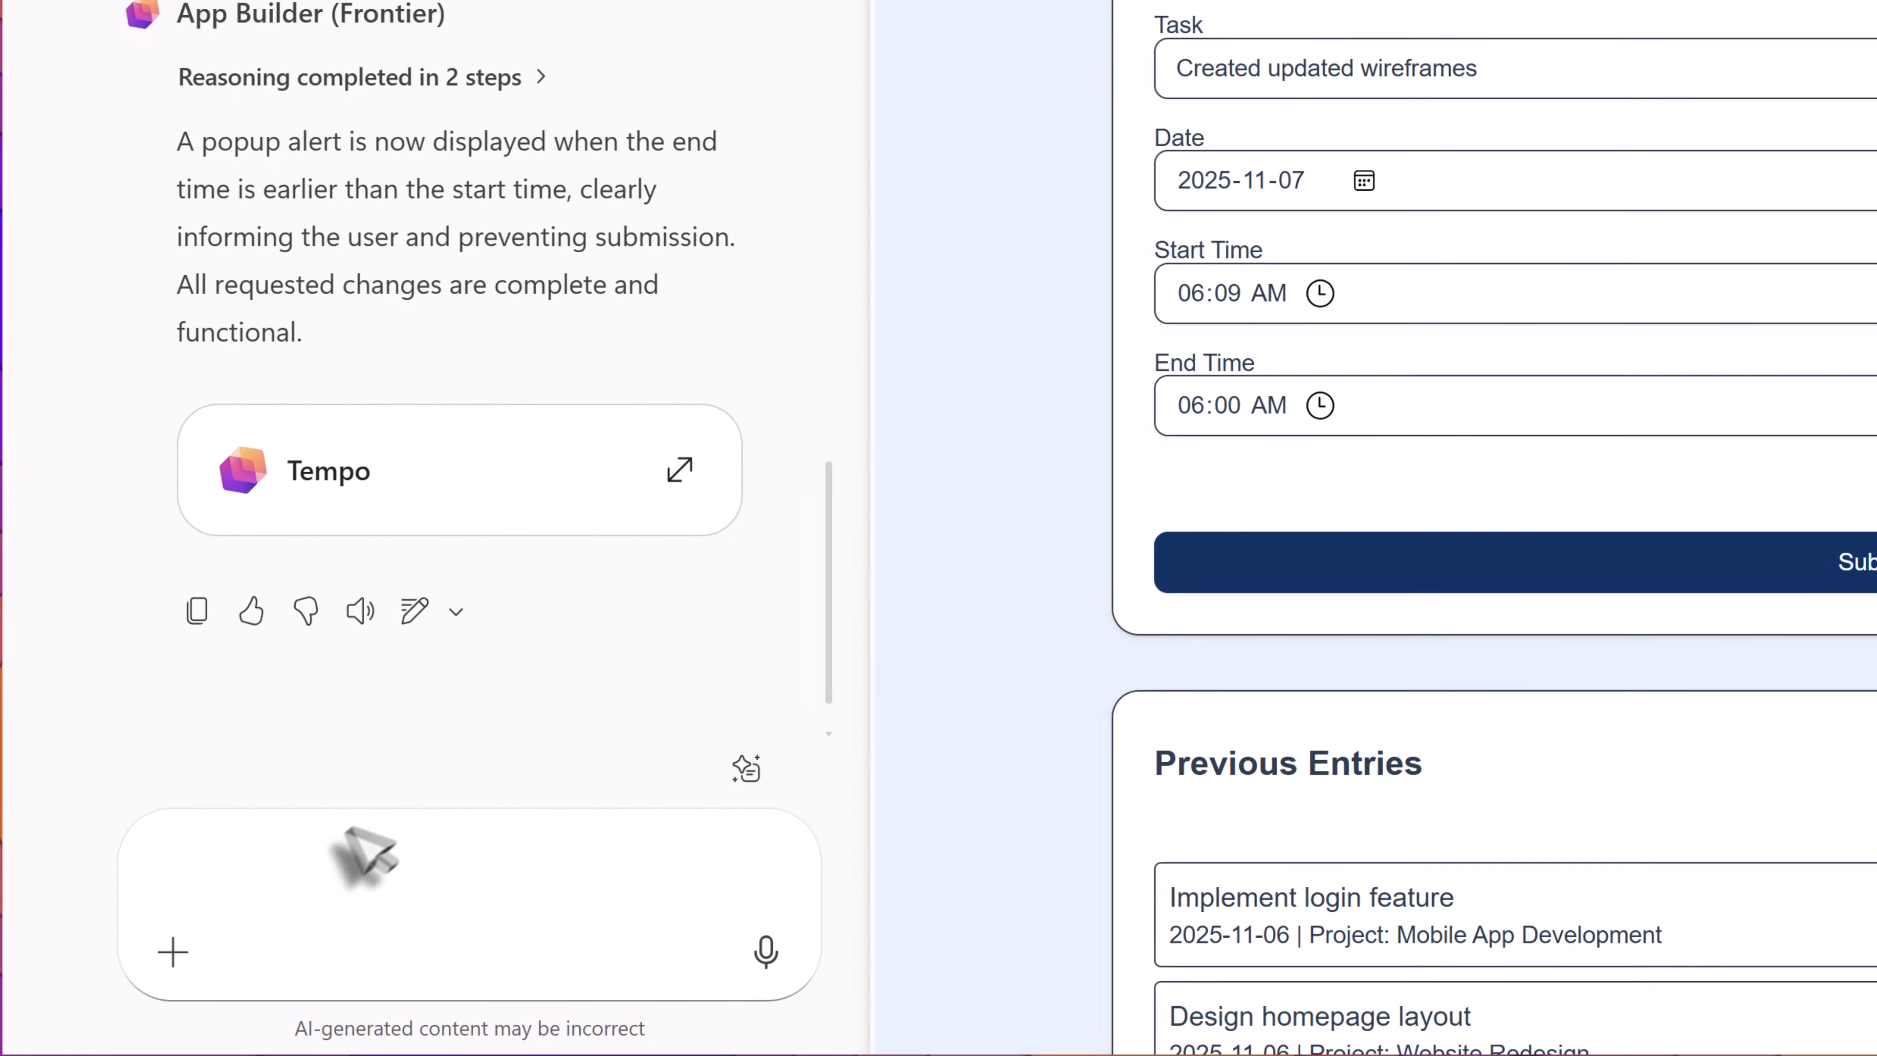
- Ask App Builder for a start/stop timer button above Add Entry that calculates the time spent and fills in the start and end times
left_click(312, 858)
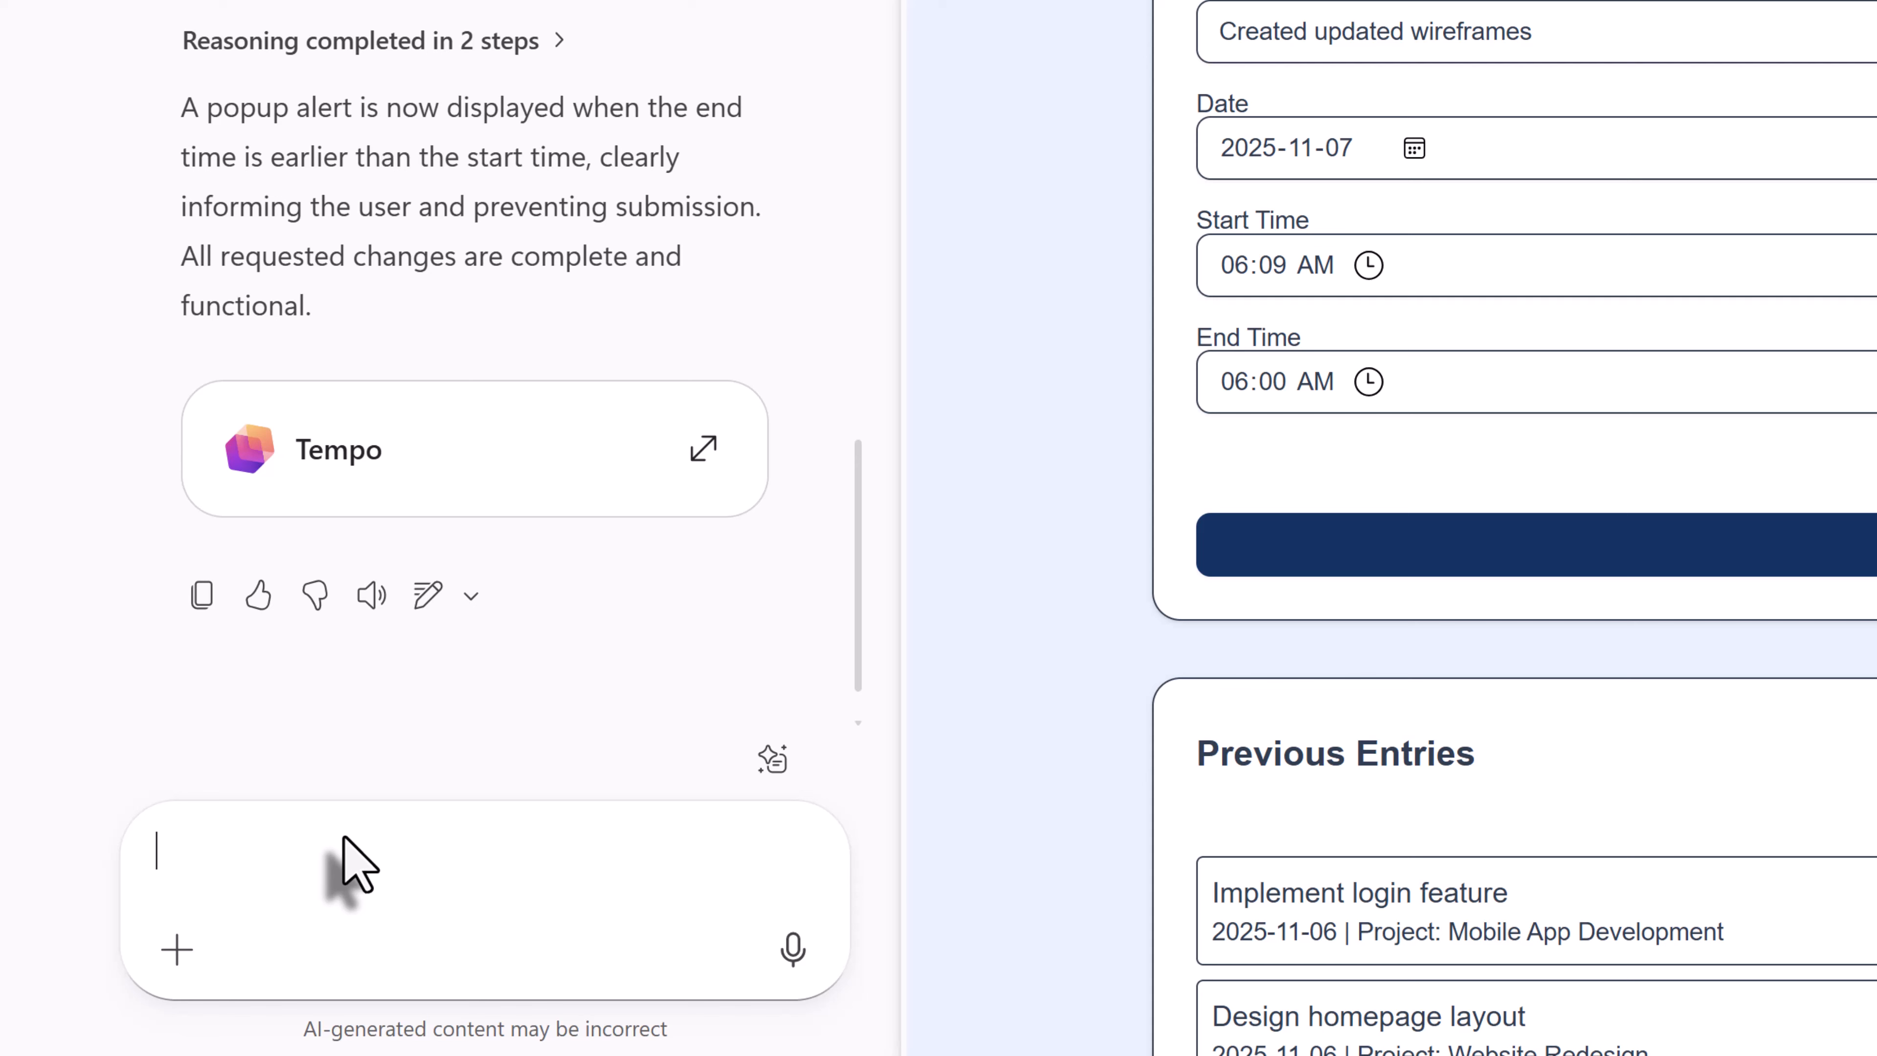
type("Add a button above the Add Entry field that starts and stops a timer to record how long I work on a task. When I click Start, it should begin tracking time, and when I click Stop, it should automatically calculate the total time spent and fill in the start and end time fields")
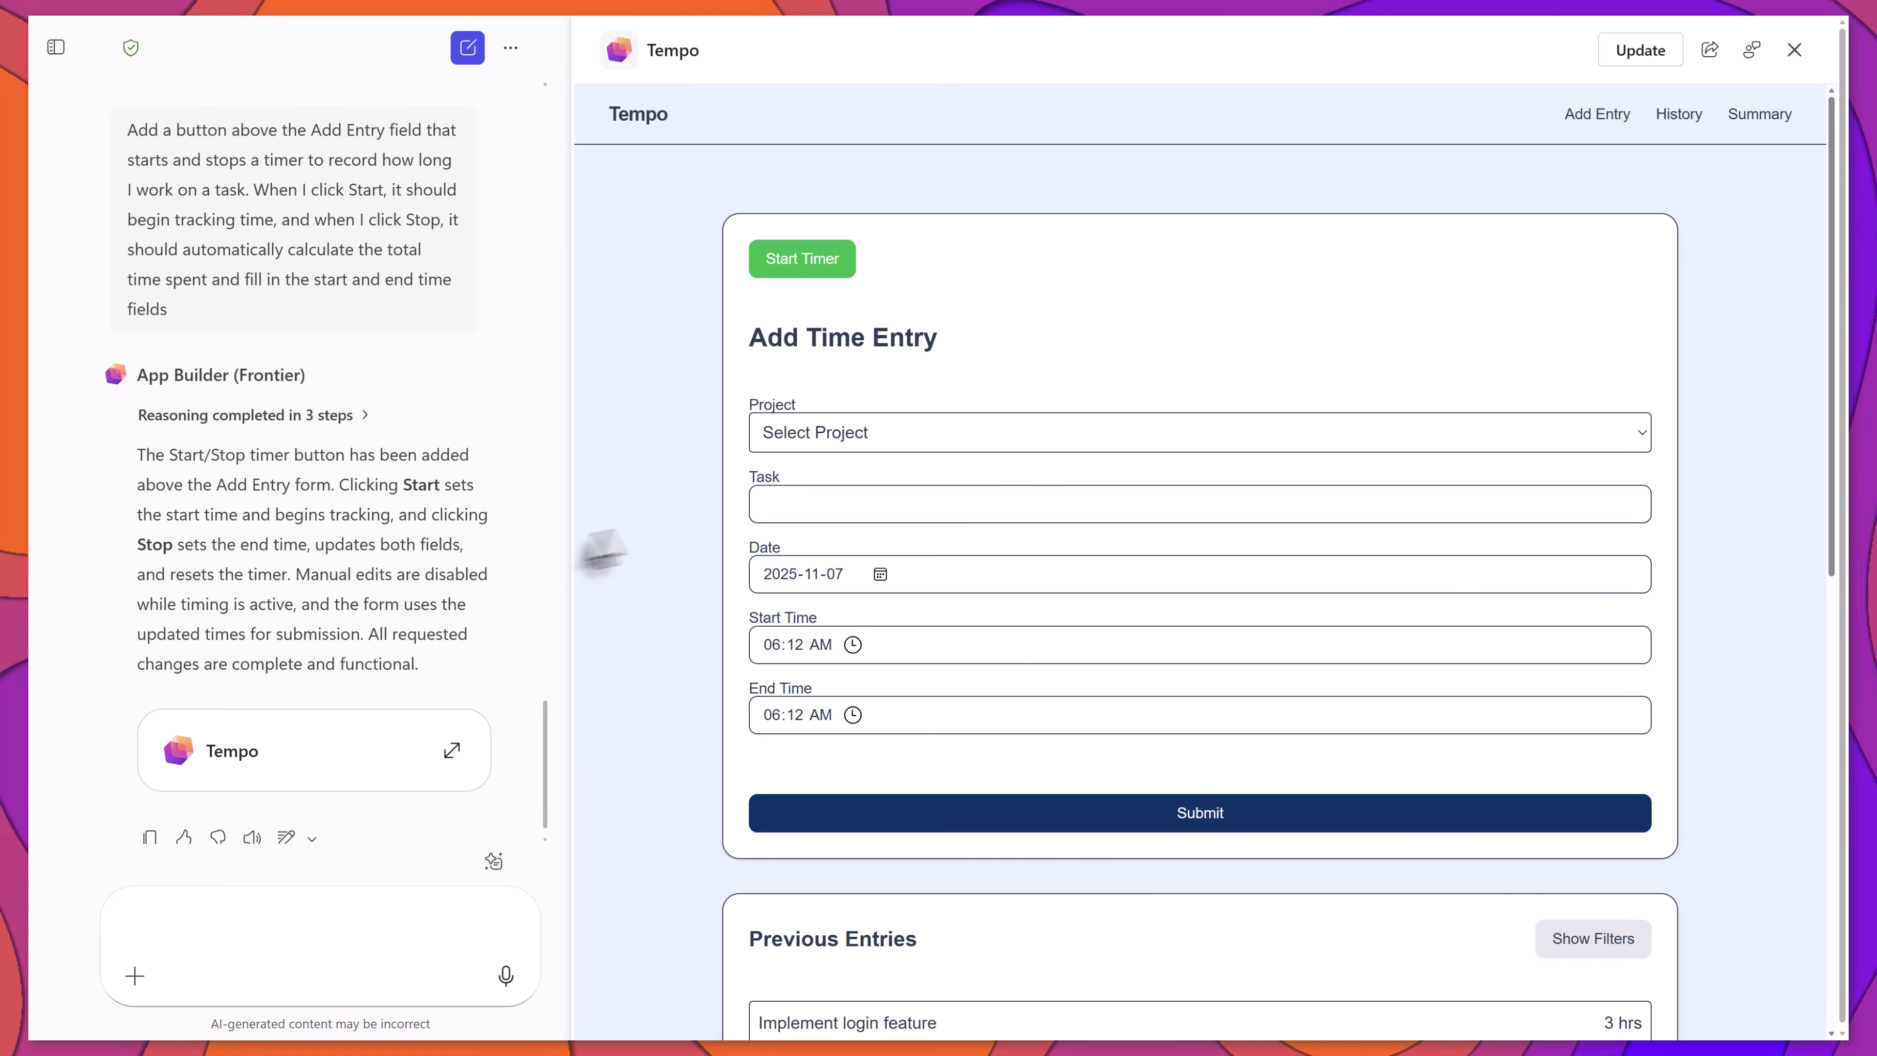
- Time the Website Redesign task "Created a revised sitemap" with the timer, submit the entry, and check it in Previous Entries
left_click(796, 263)
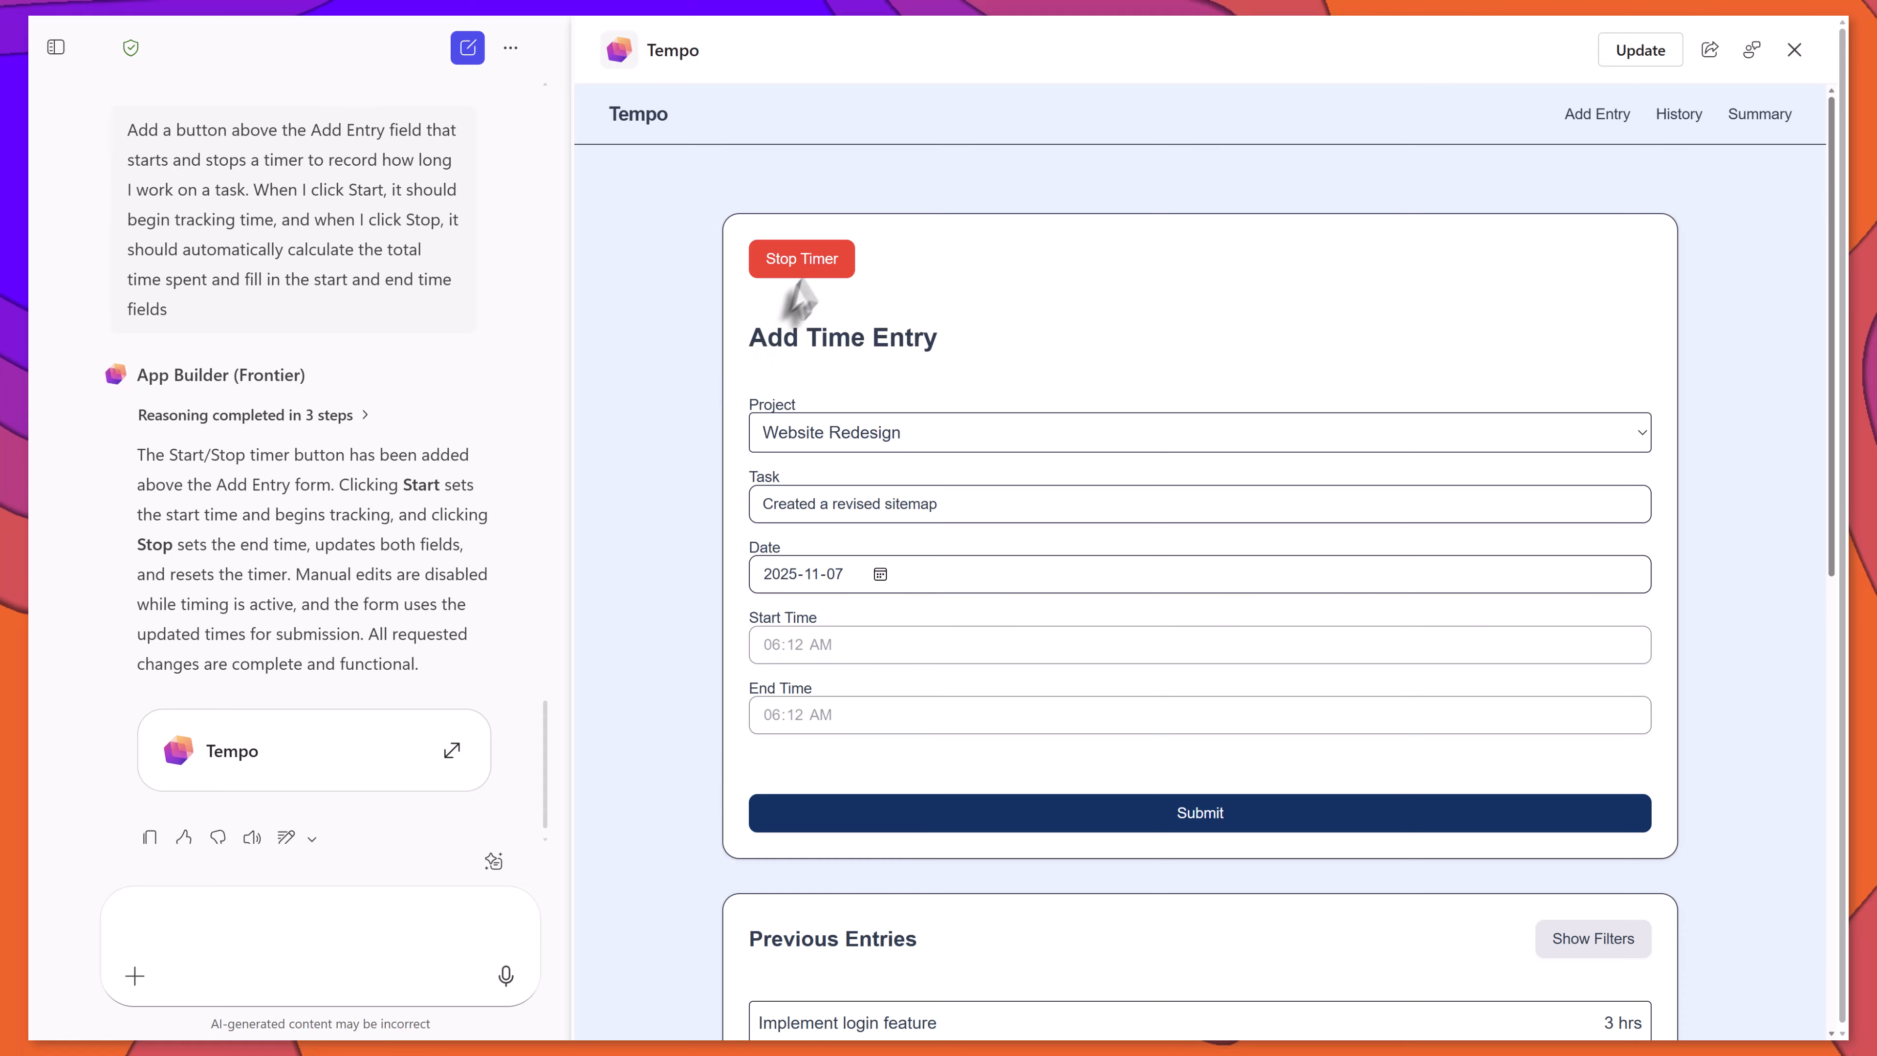
left_click(806, 262)
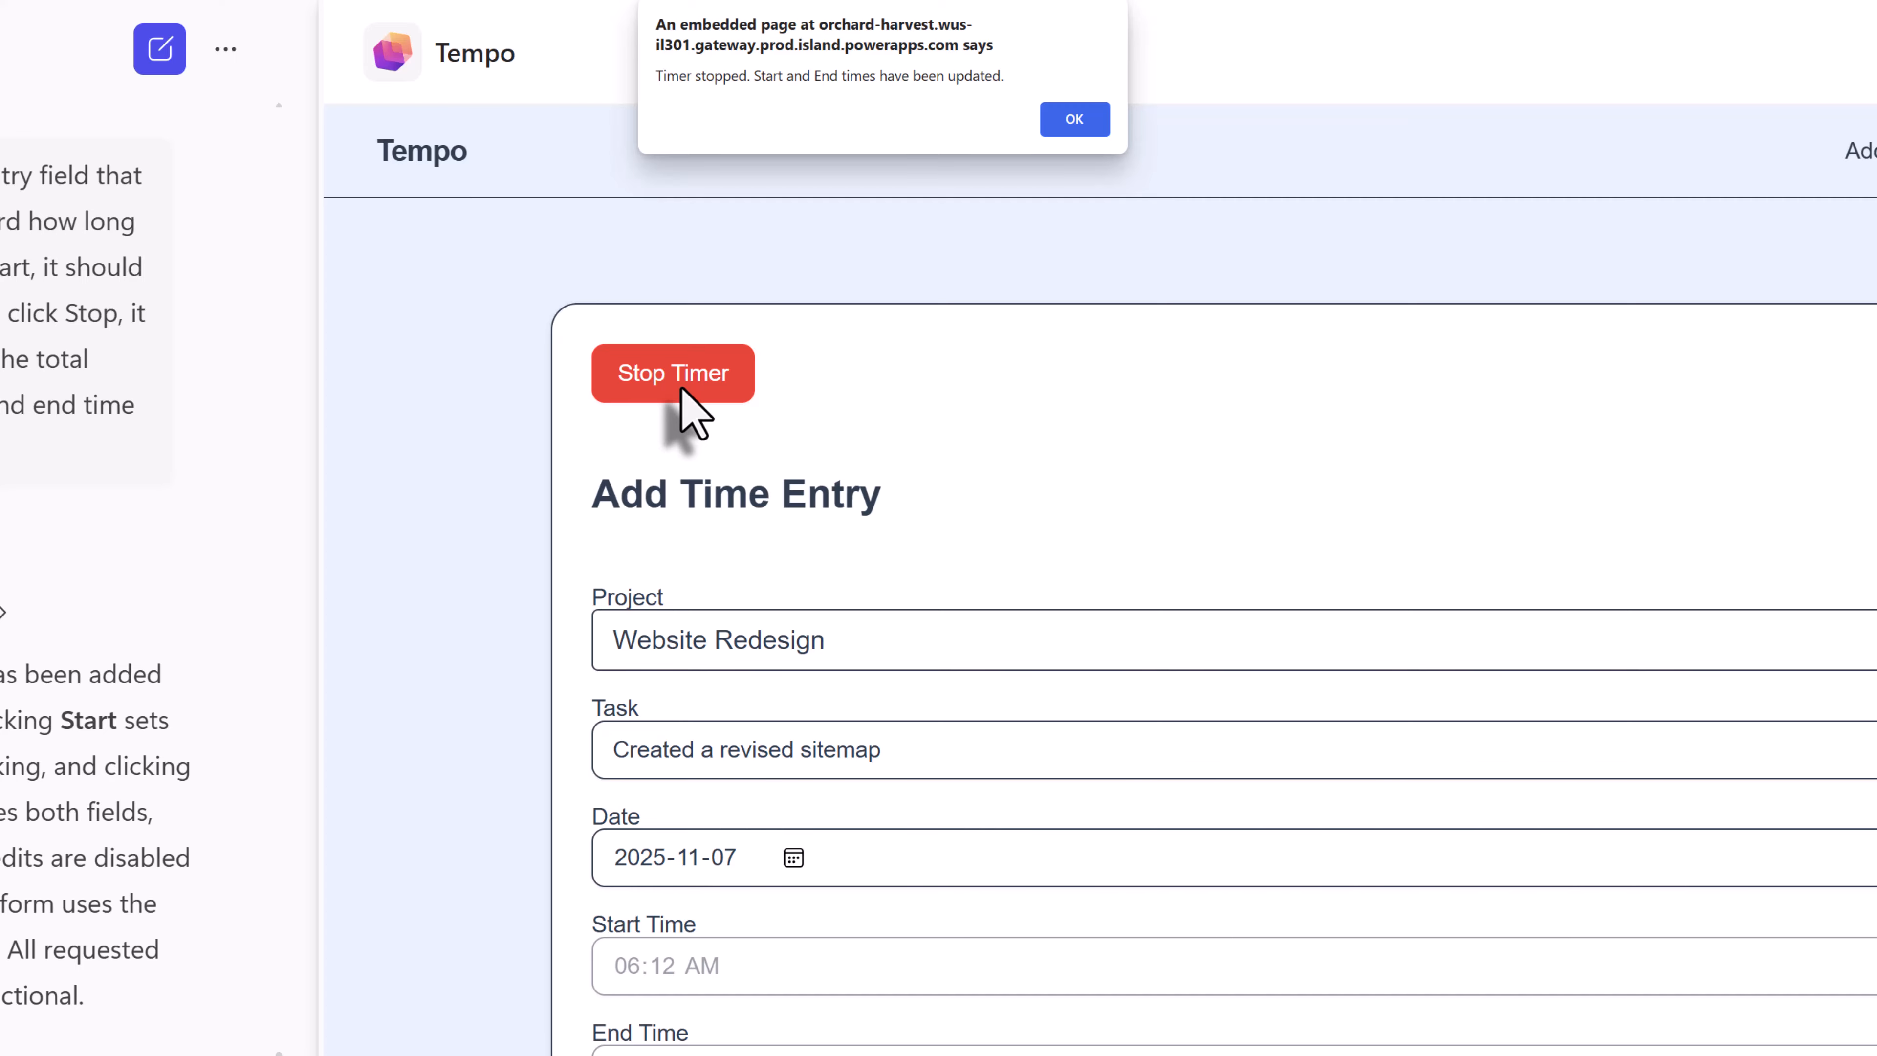
left_click(1075, 119)
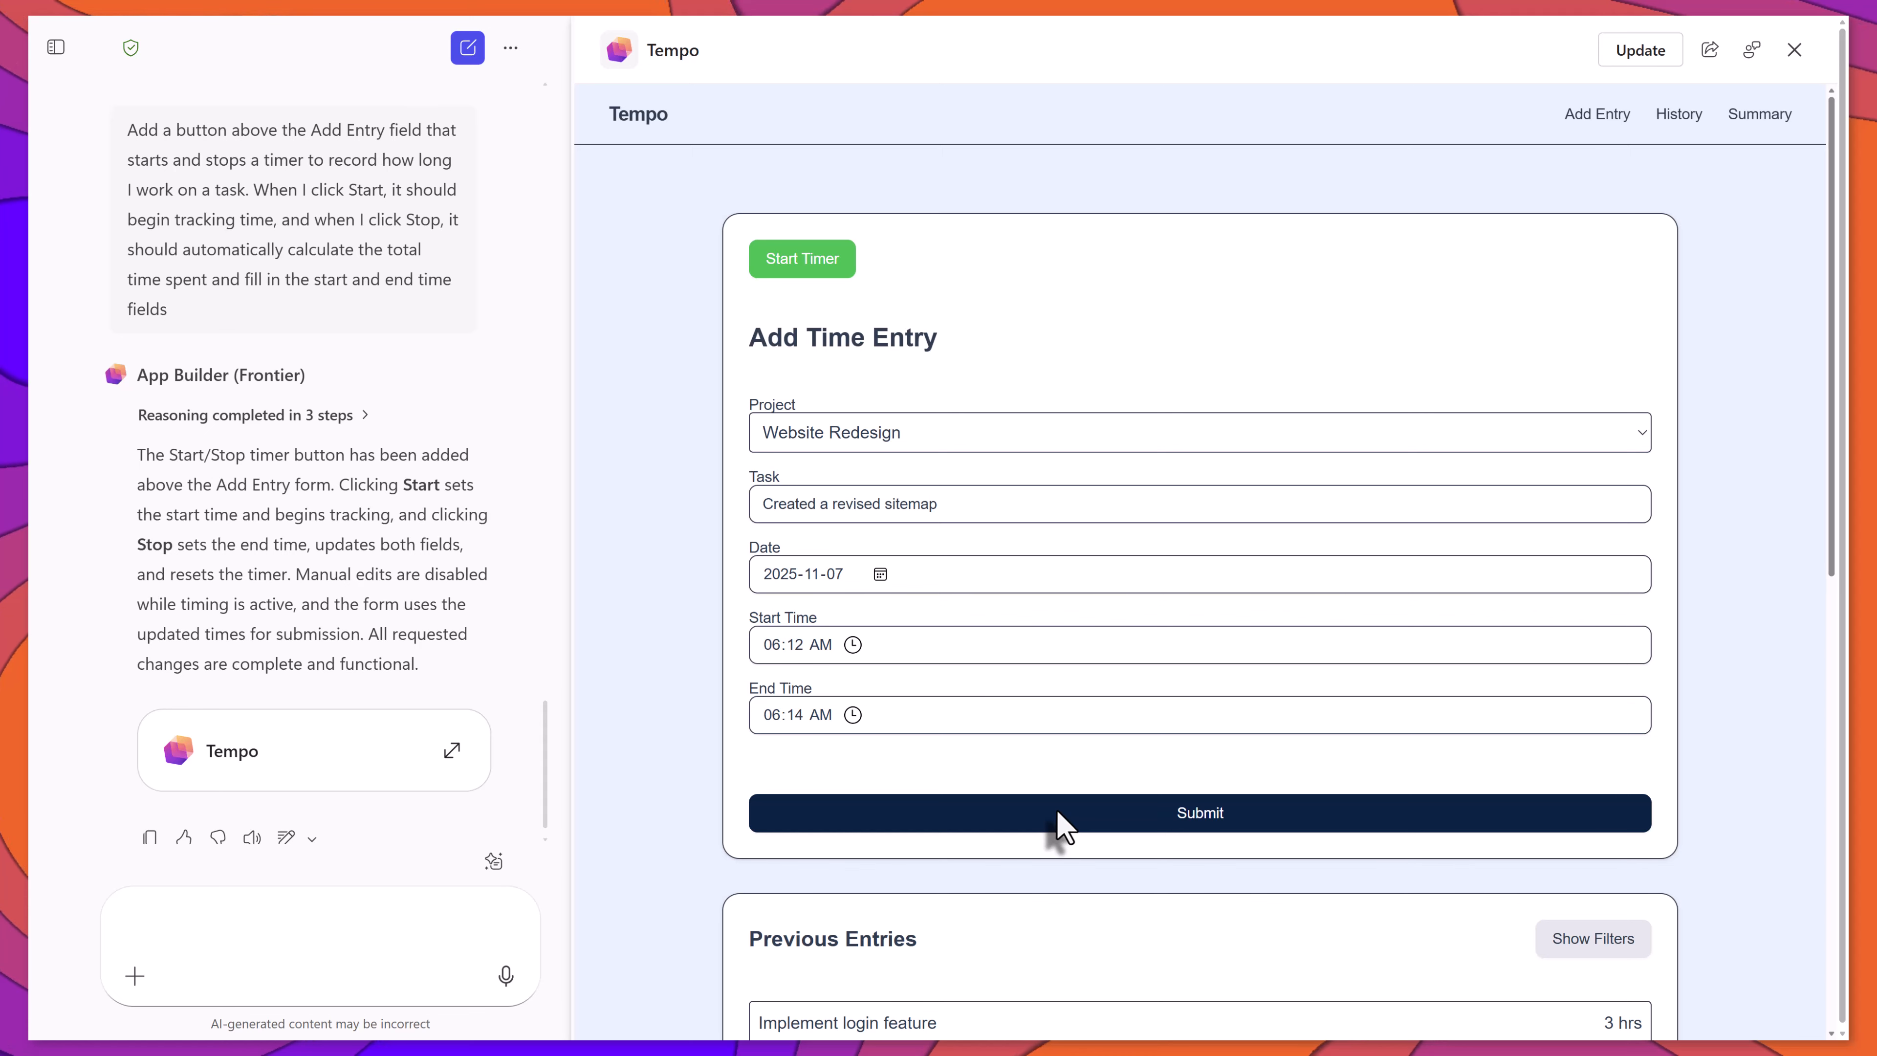
left_click(1062, 826)
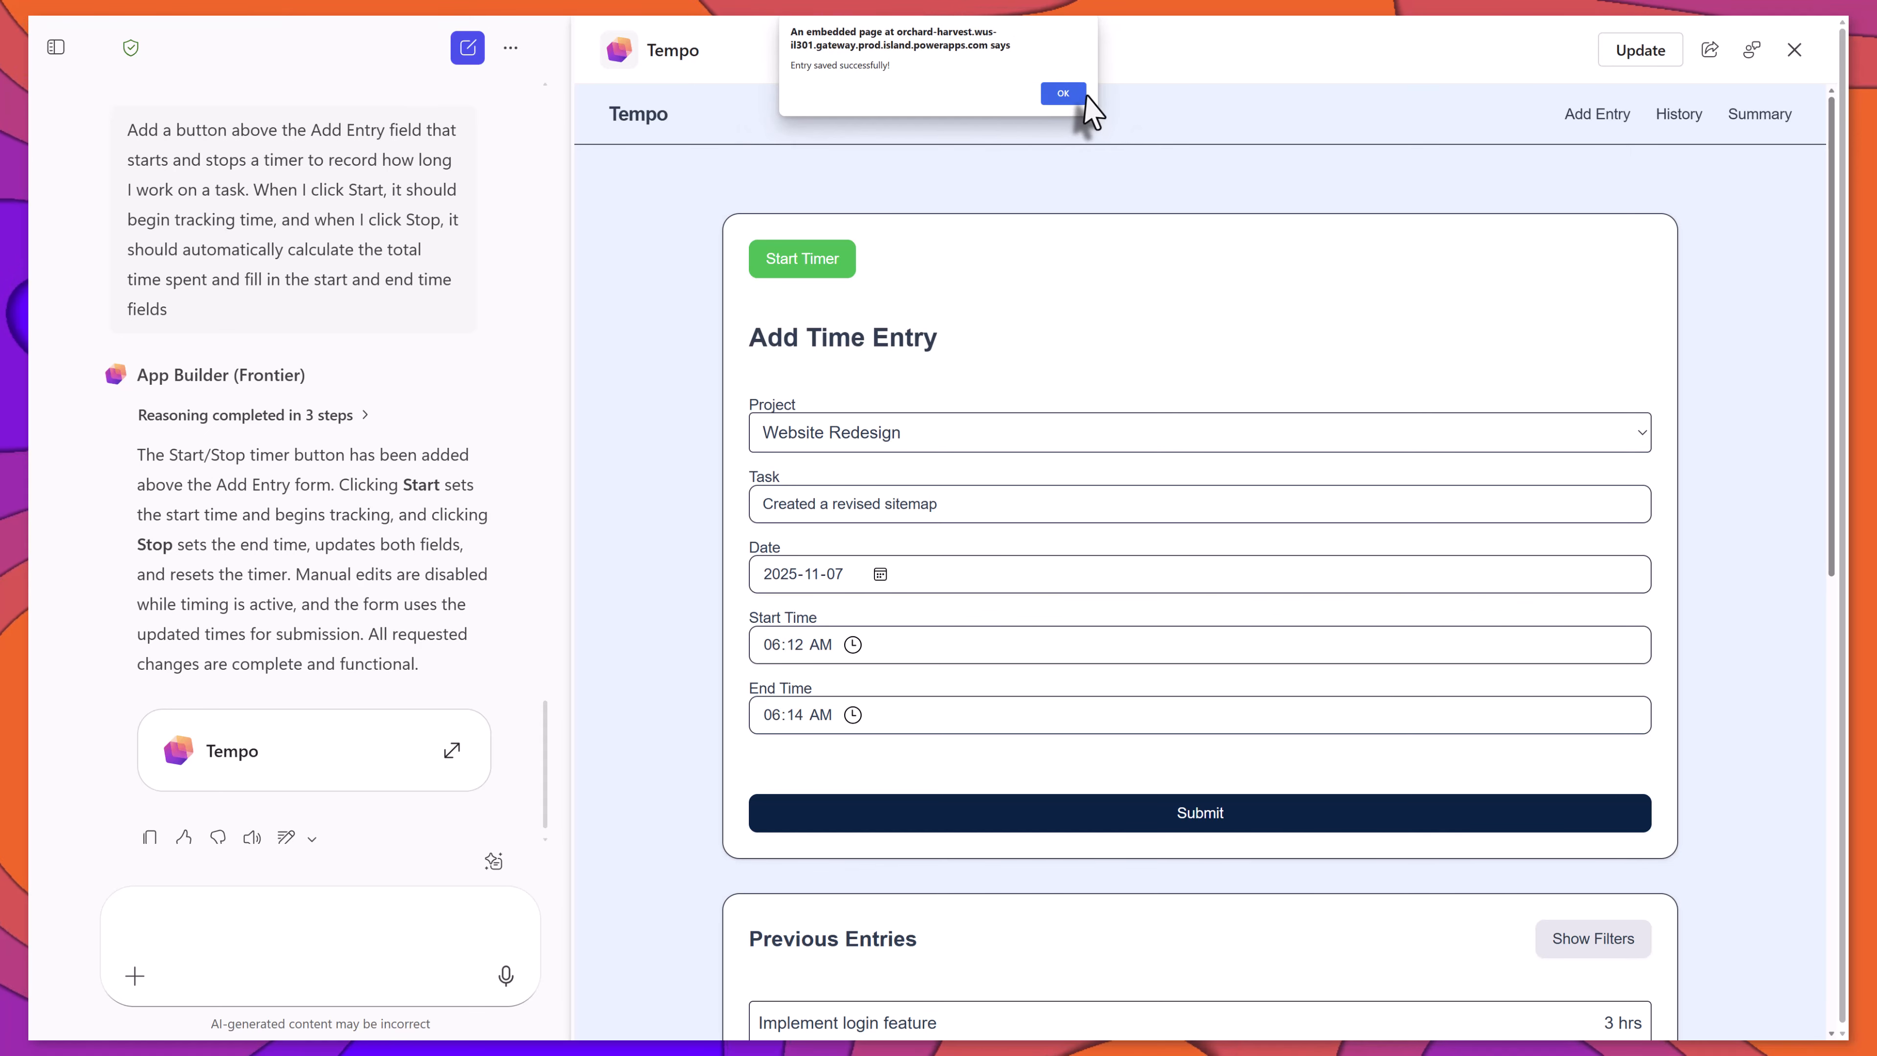
left_click(1064, 95)
scroll(1323, 400, "down", 7)
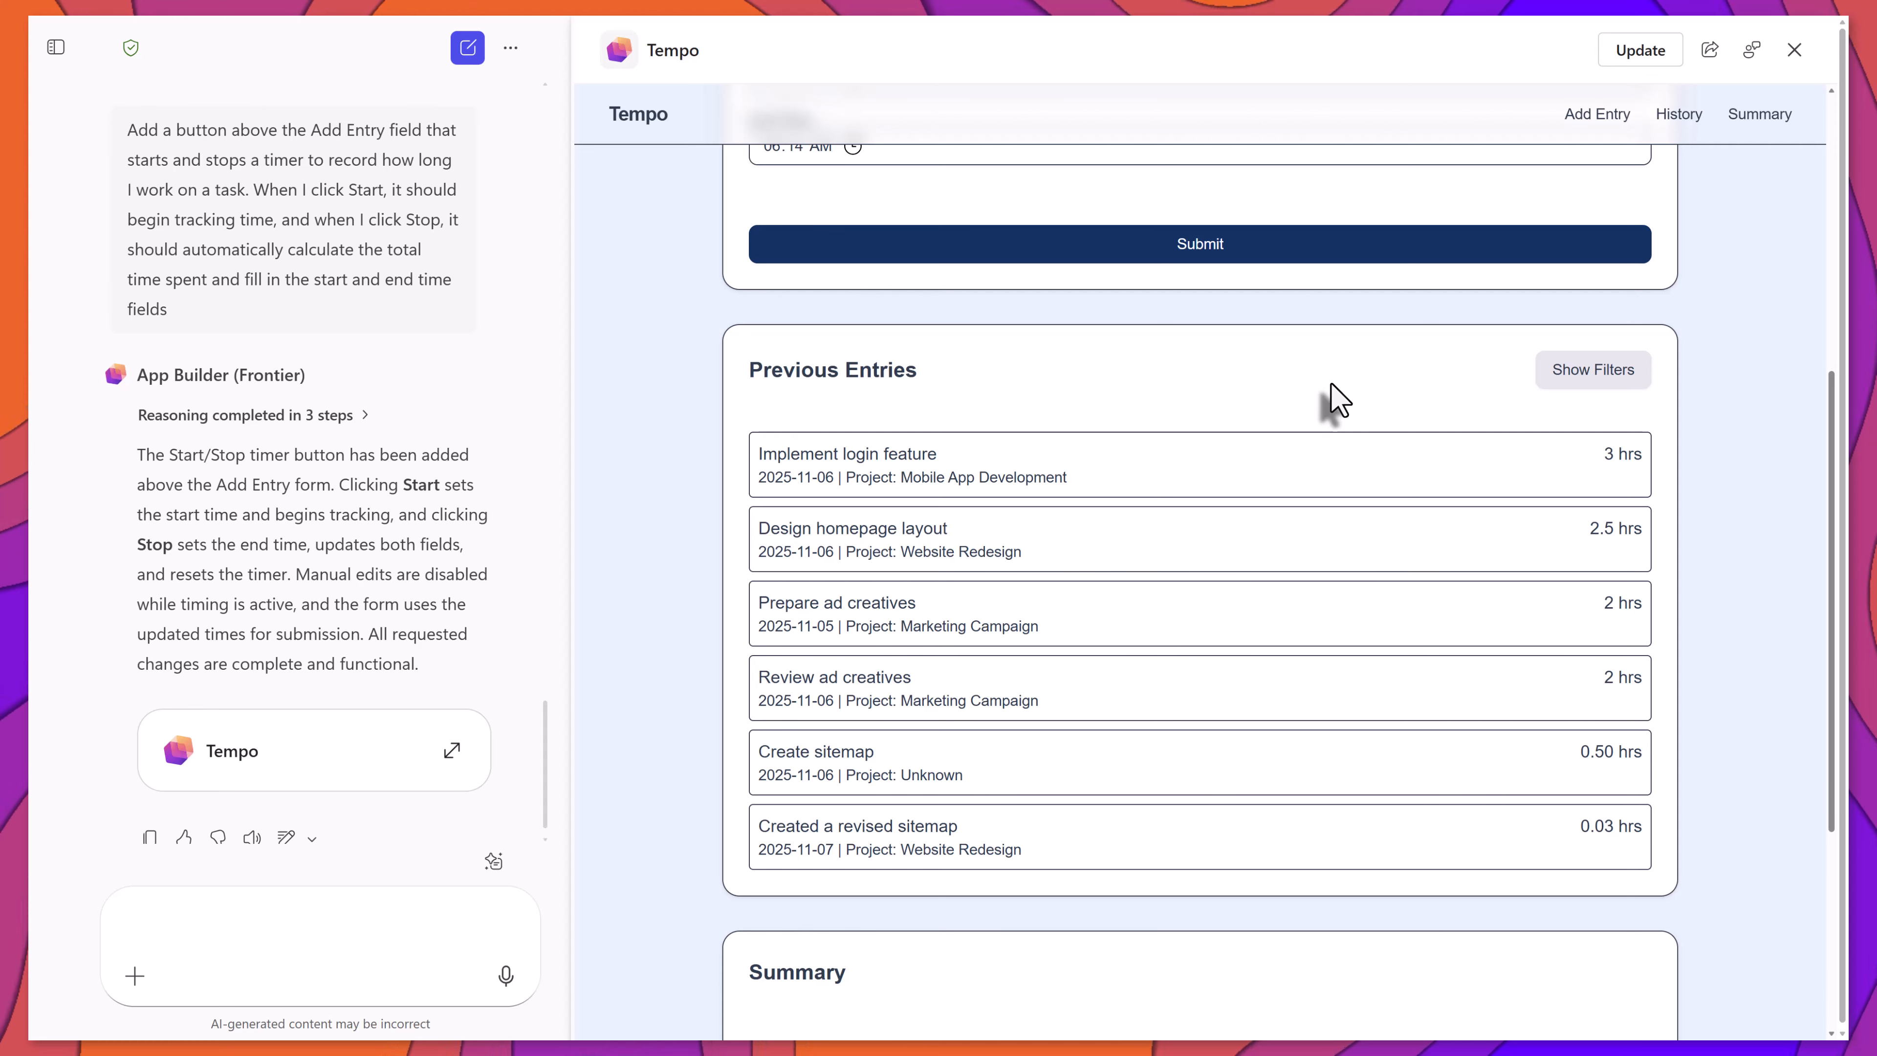
- Update the Tempo app with the latest changes, and share it by granting a colleague access
left_click(1627, 62)
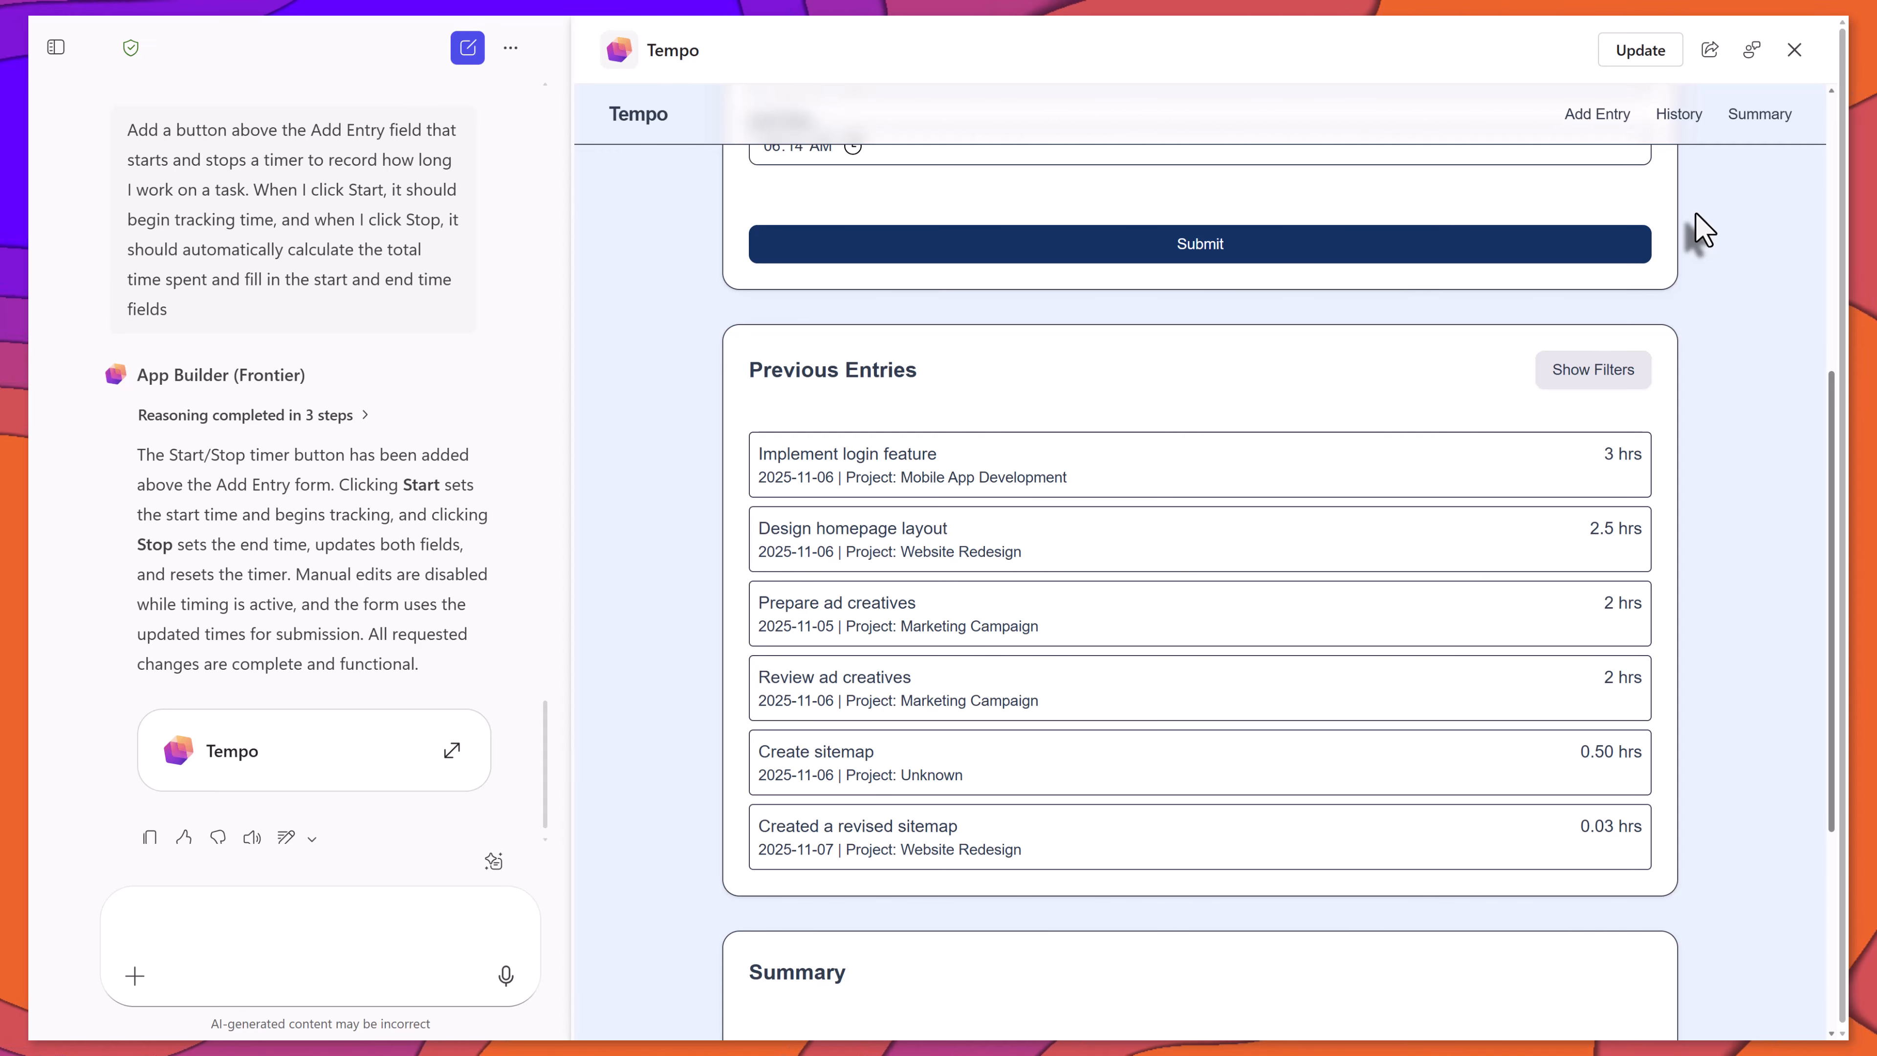
left_click(1711, 52)
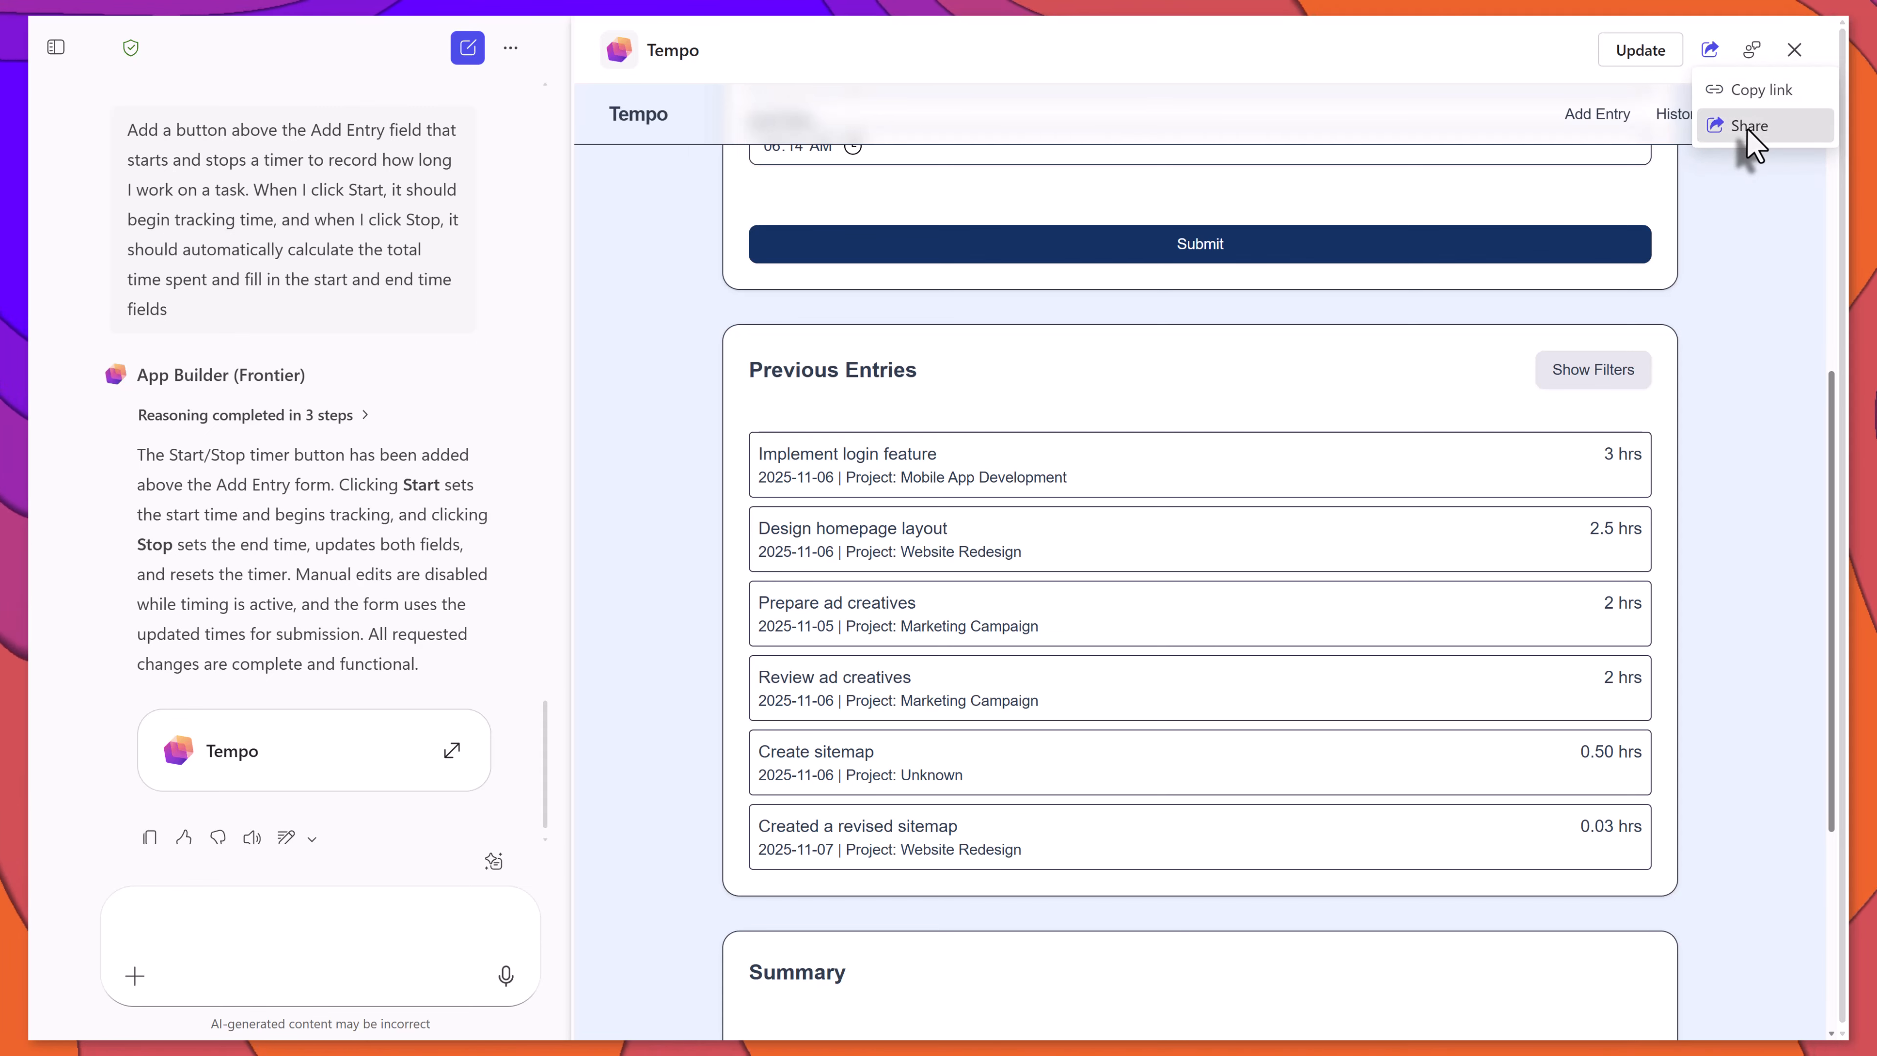
left_click(1746, 128)
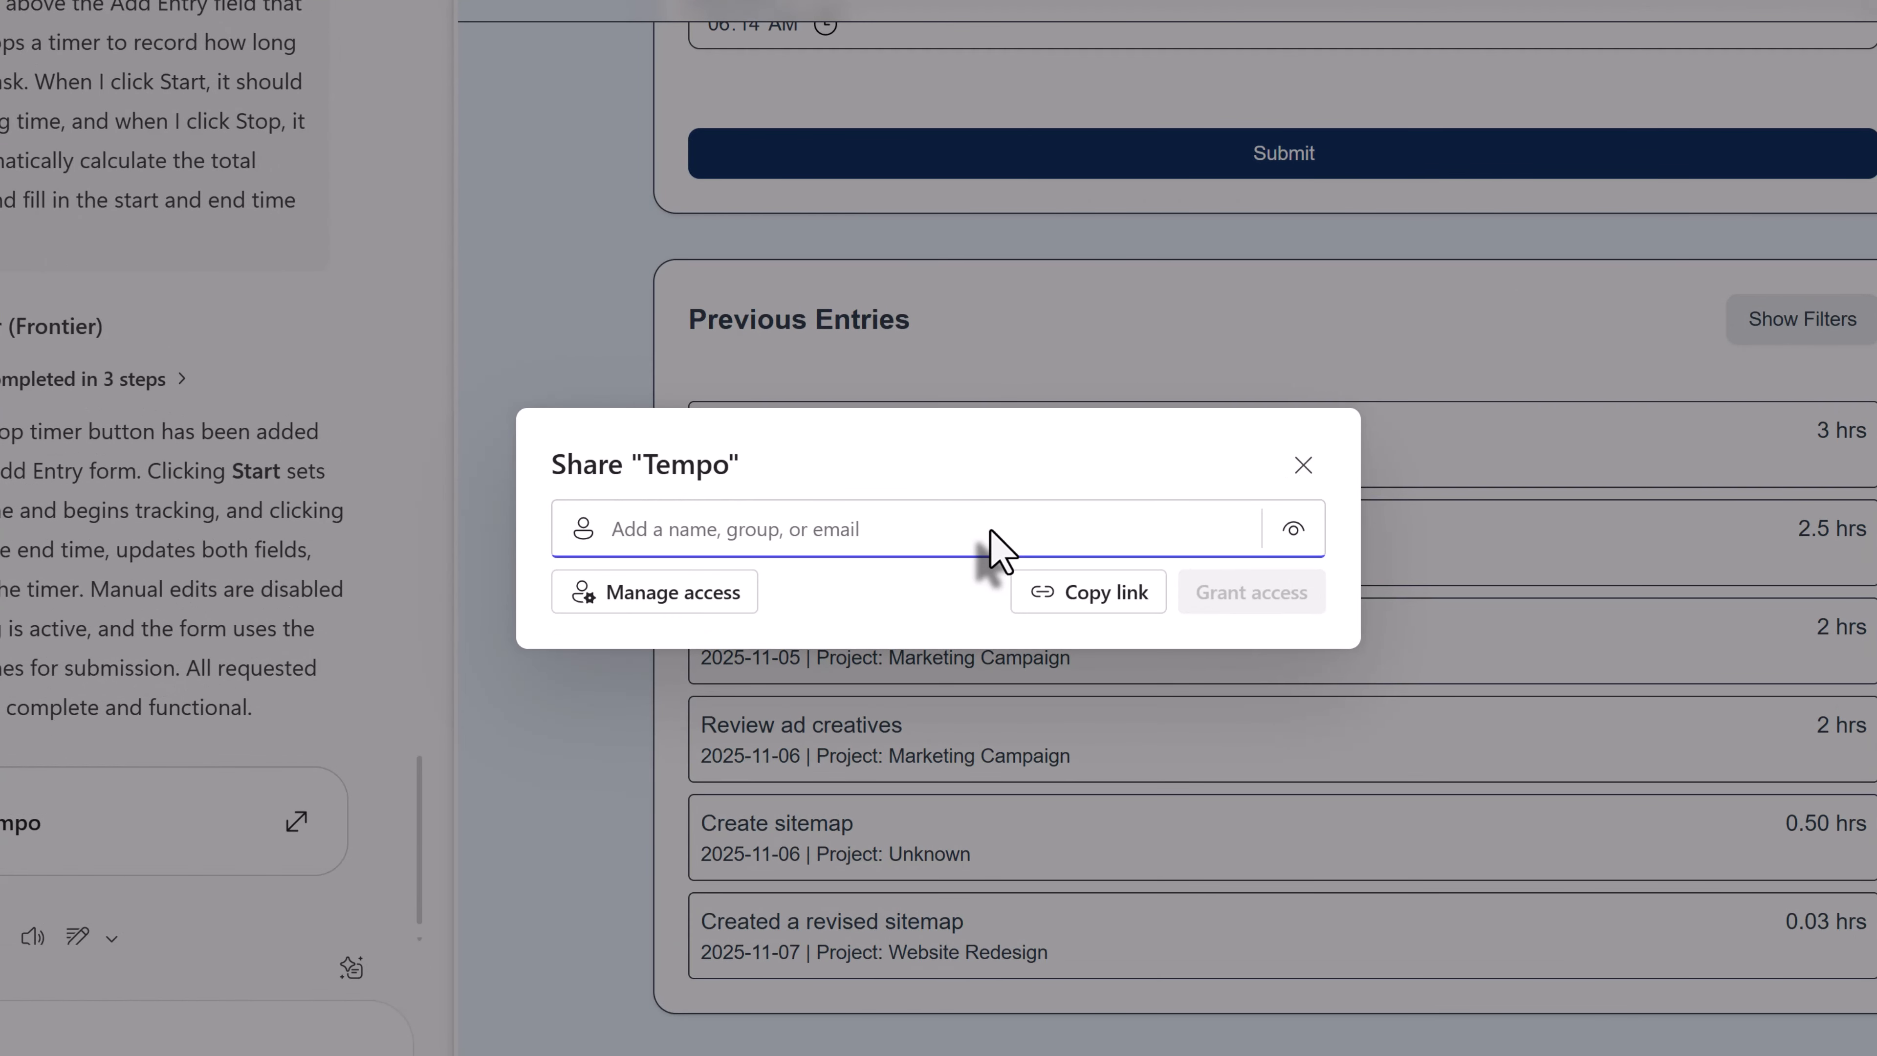
type("Diego")
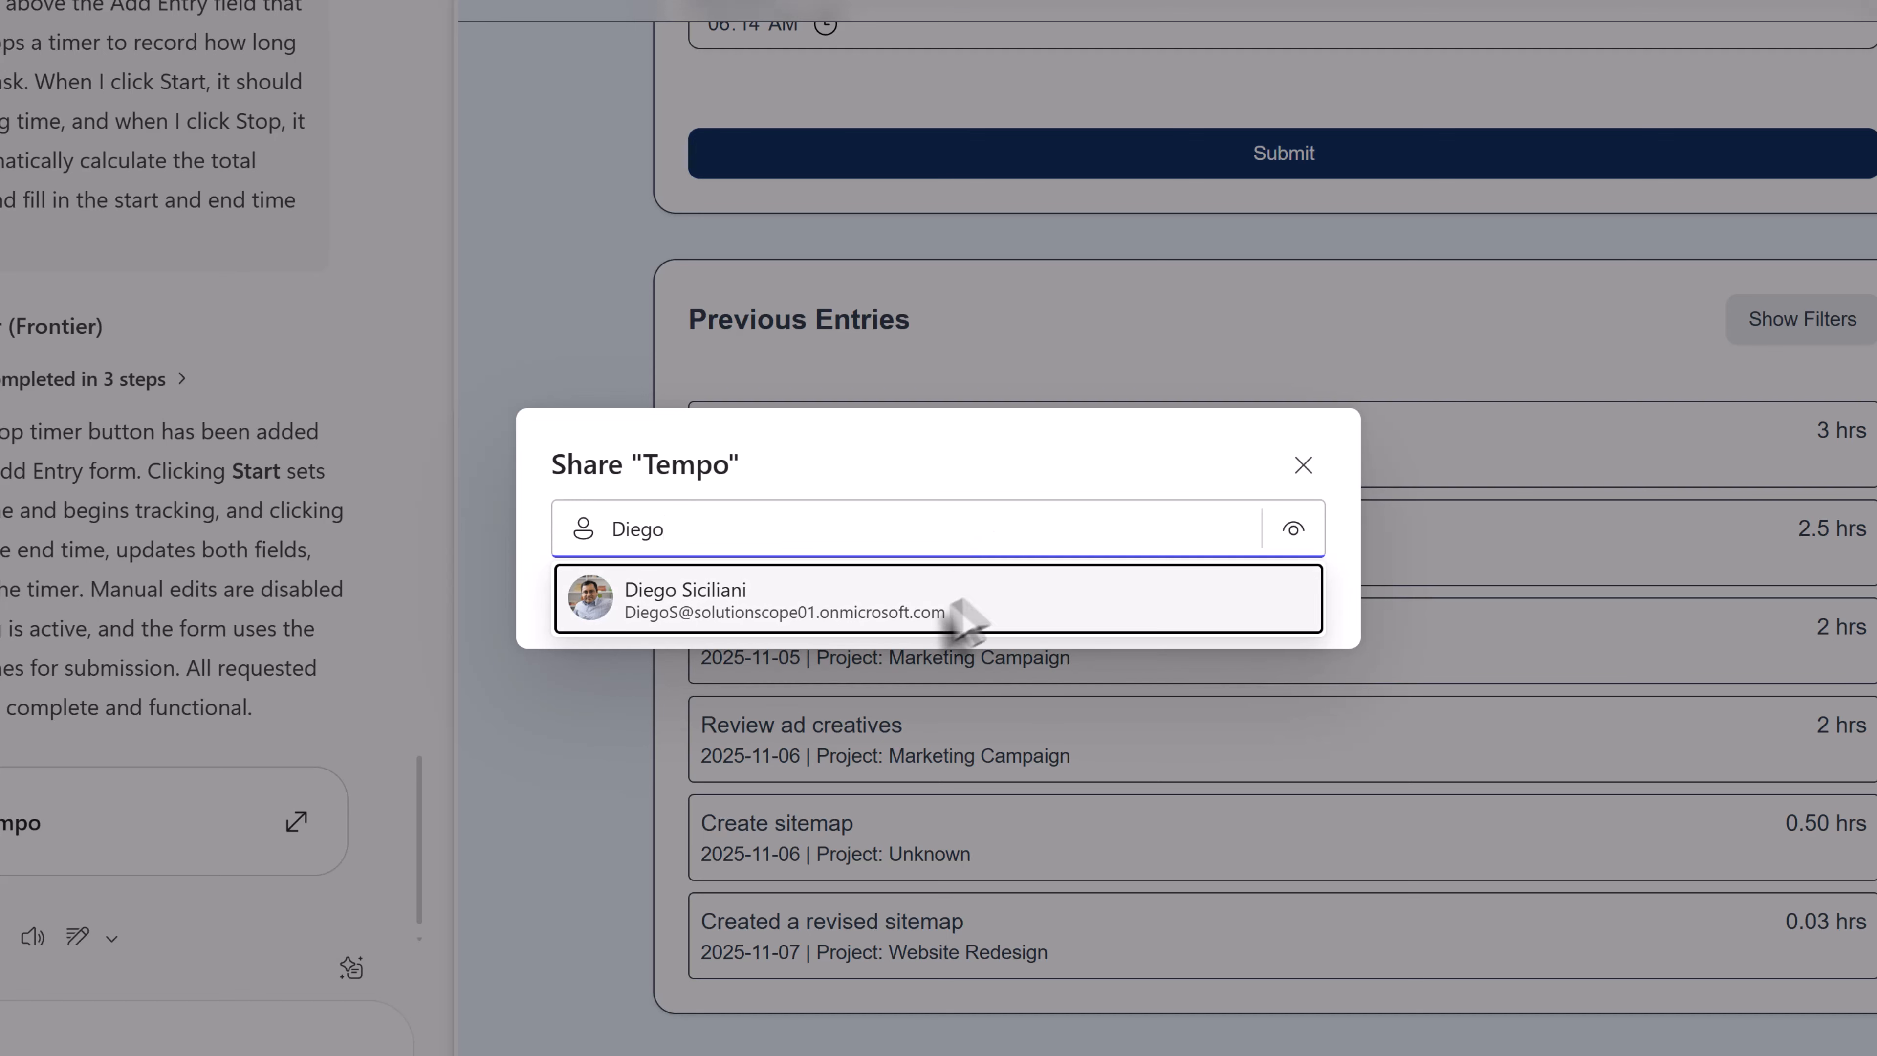
left_click(931, 606)
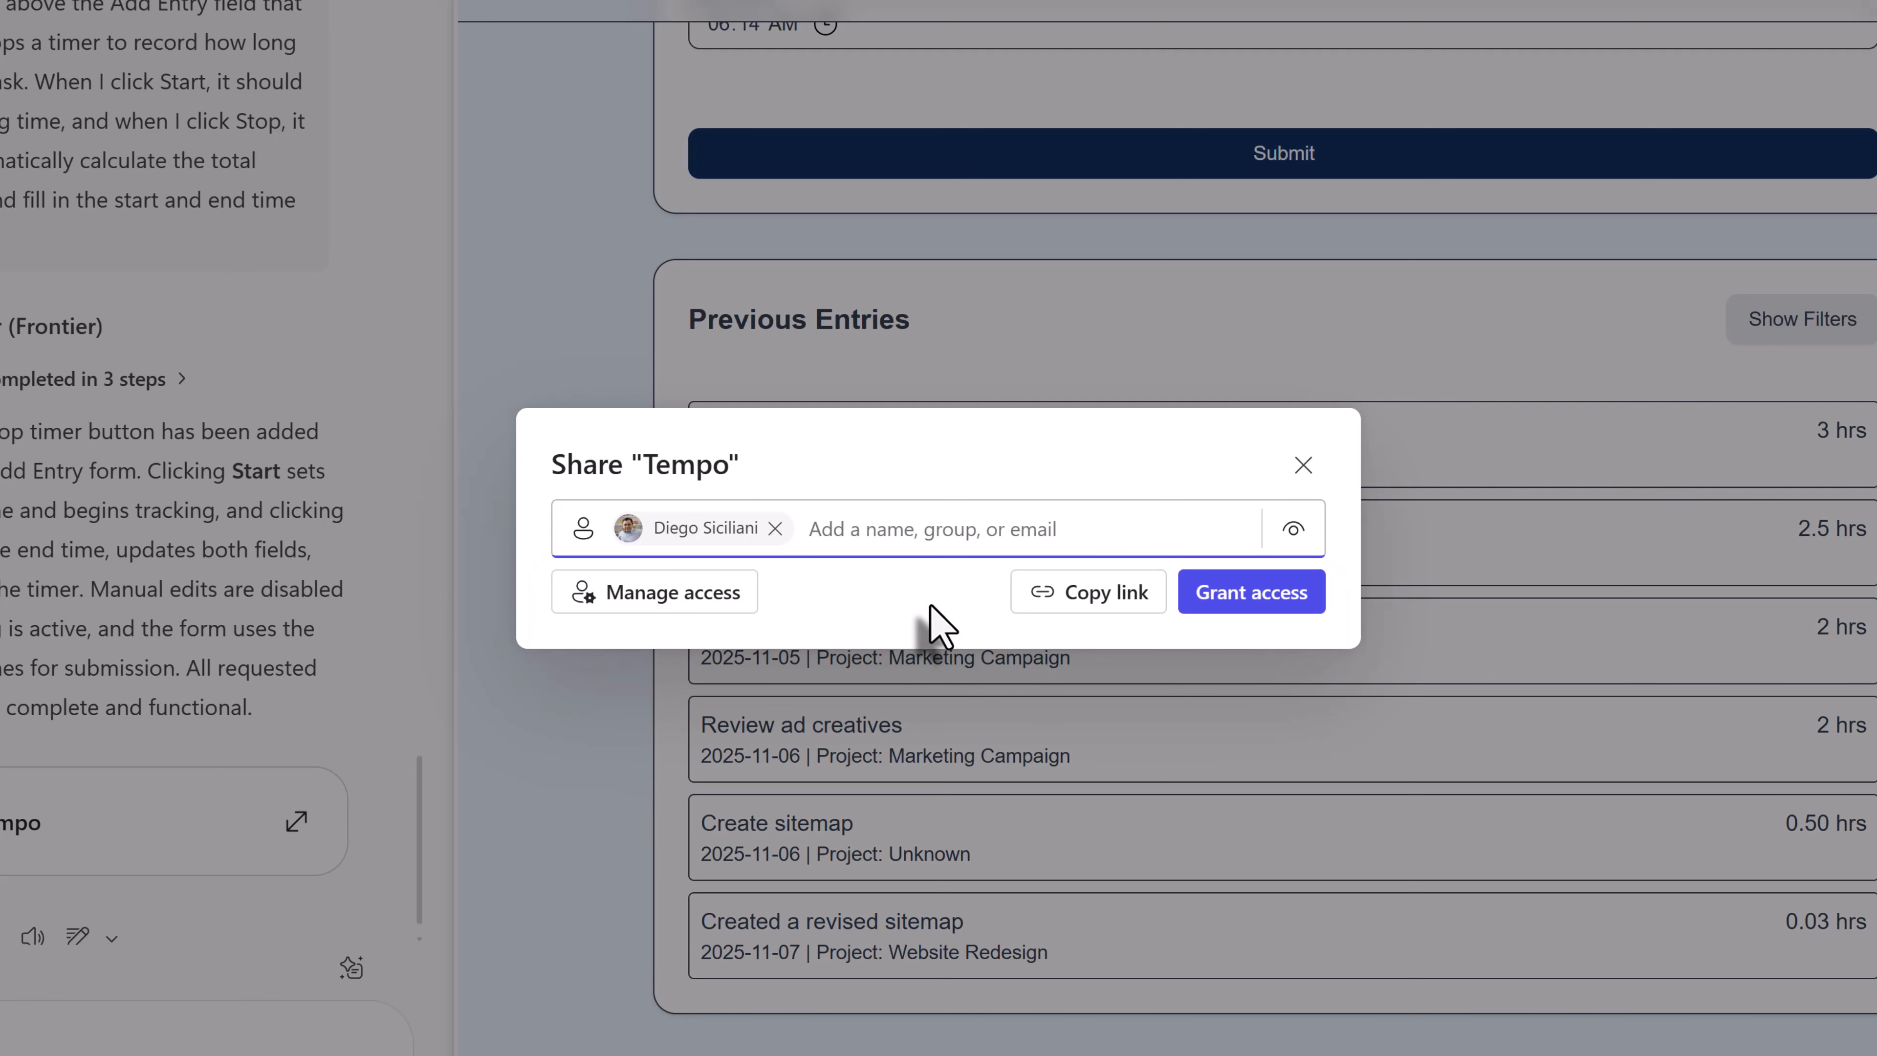
left_click(1162, 436)
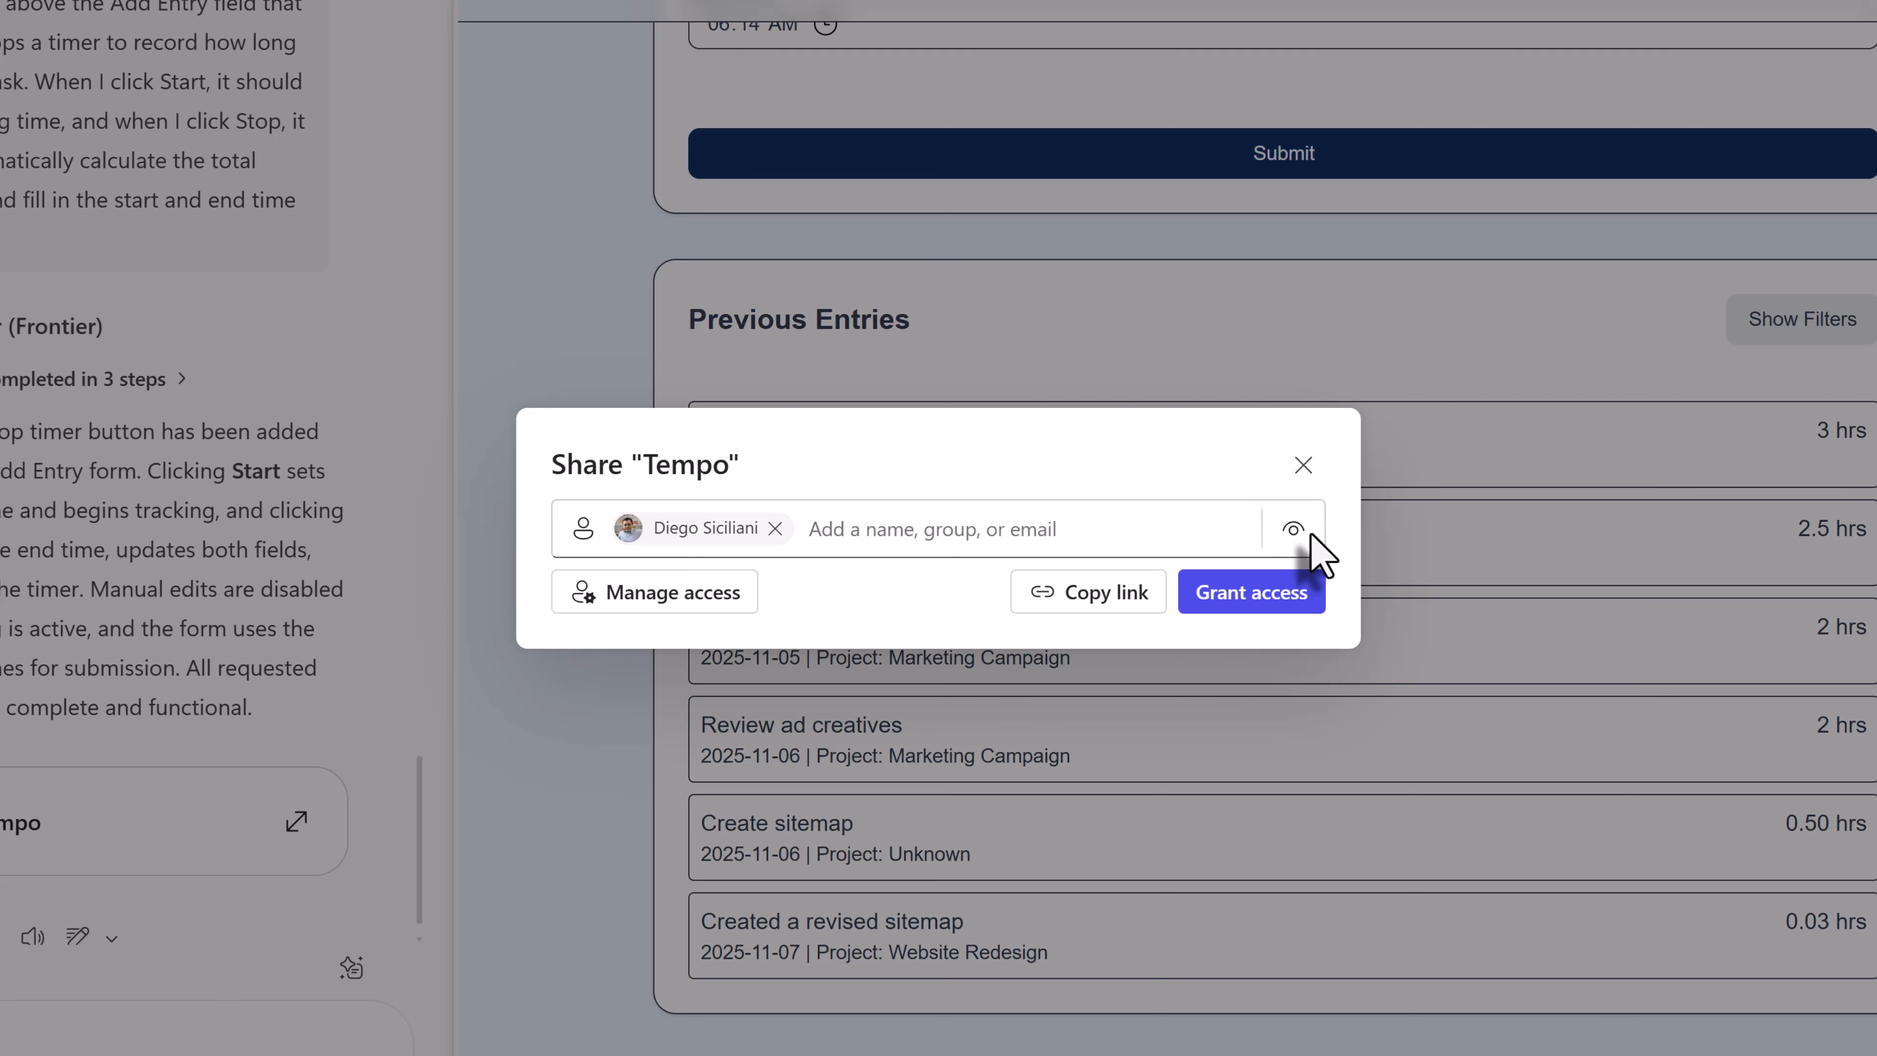
left_click(1281, 600)
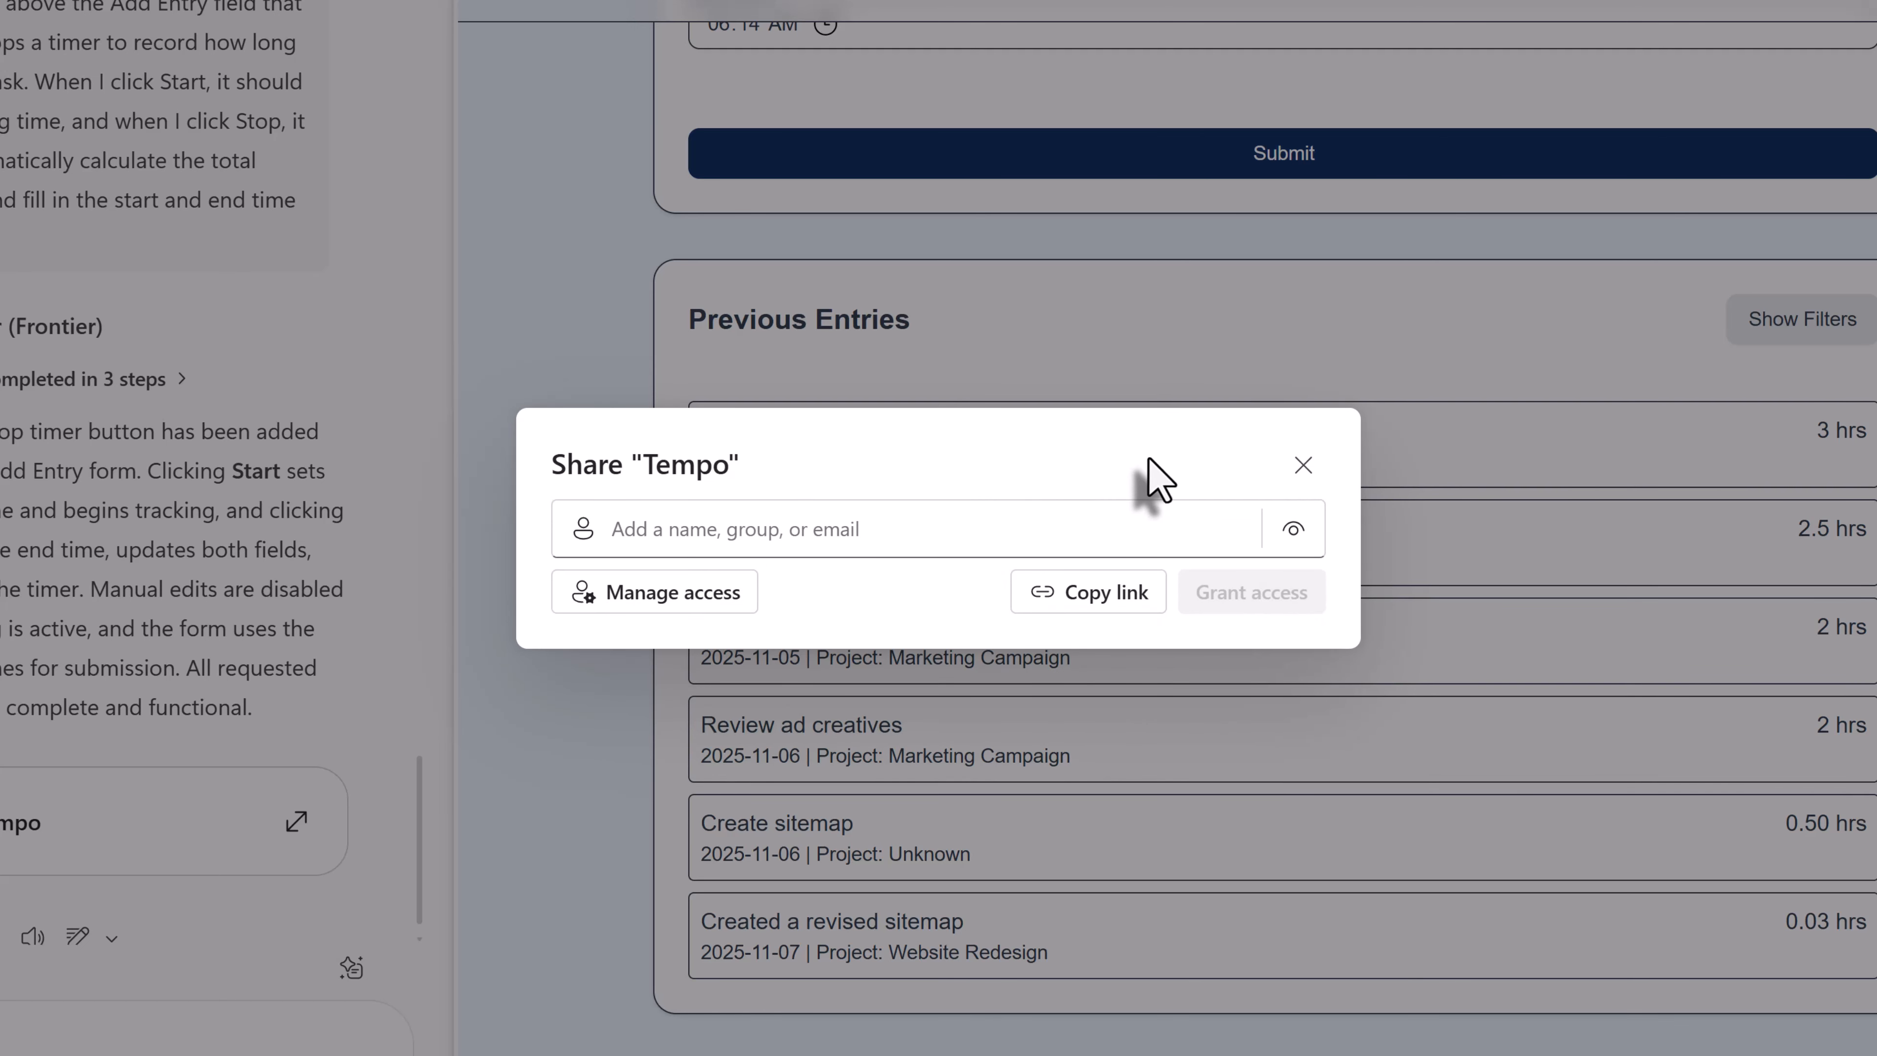
left_click(1303, 466)
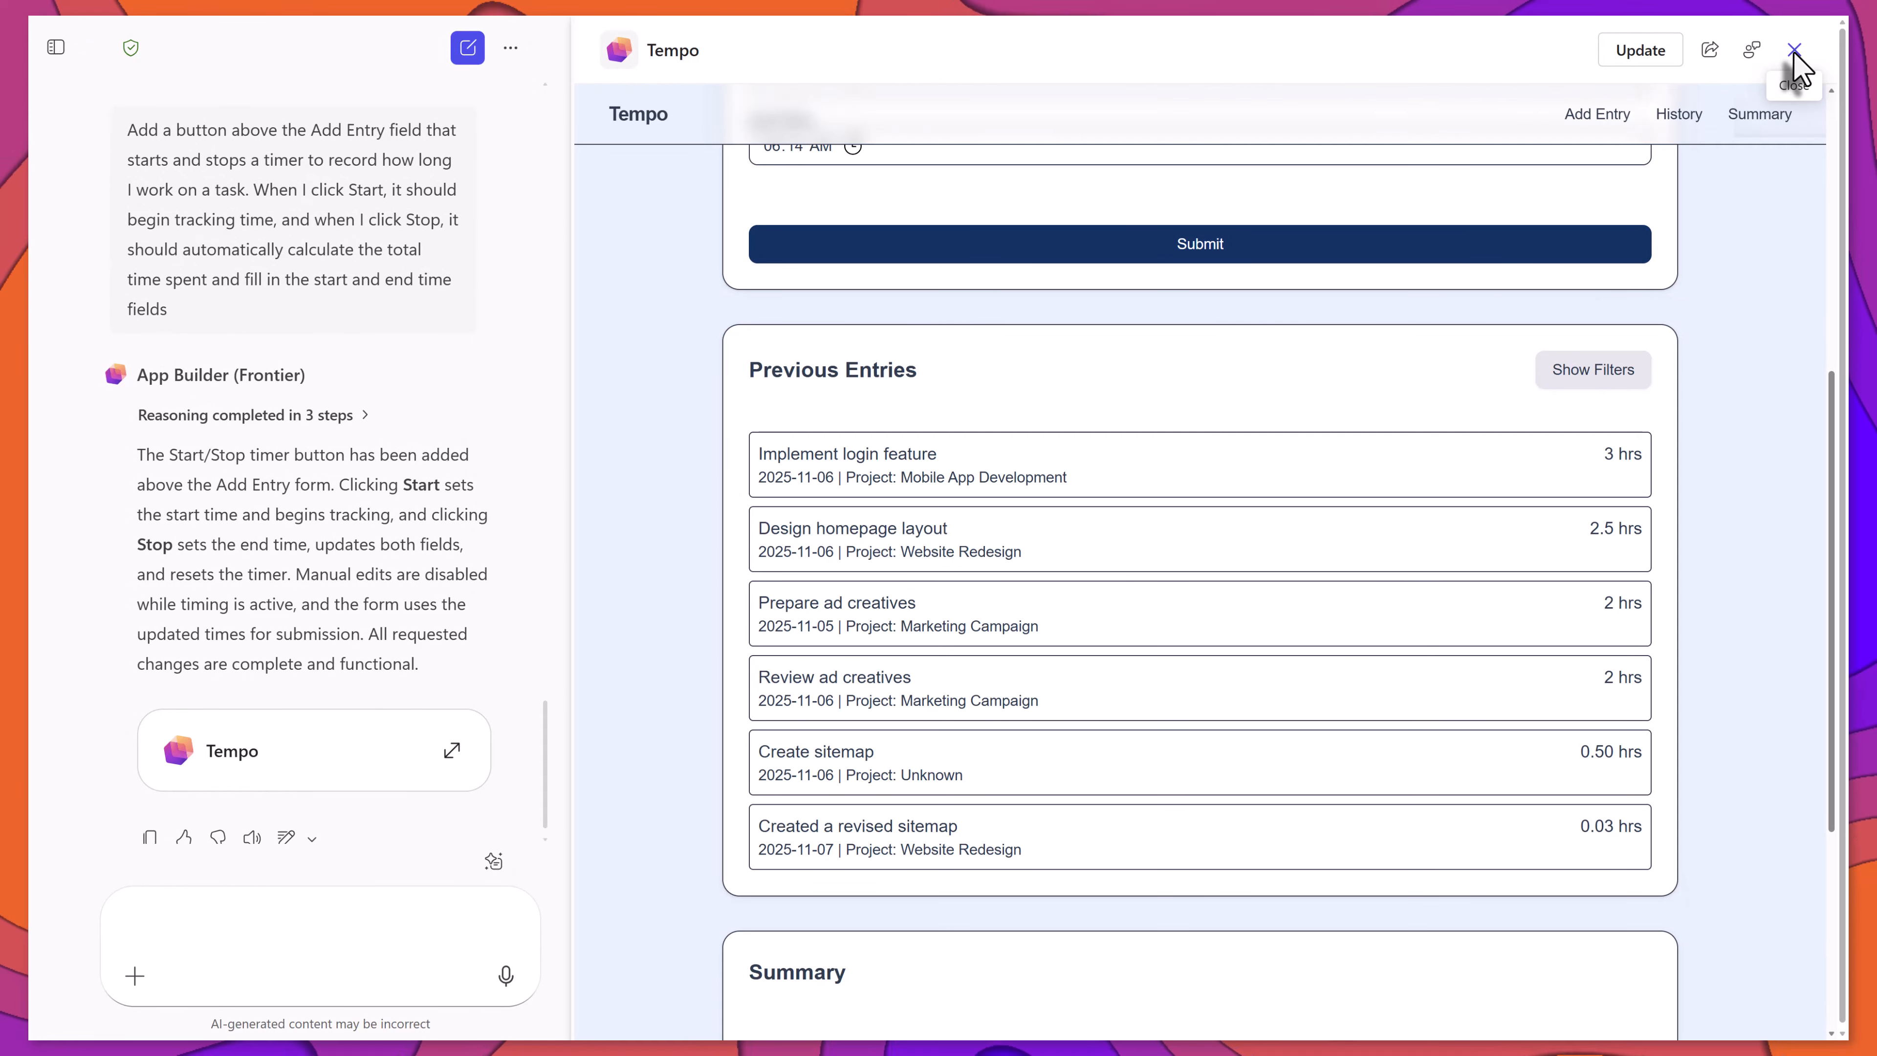
- Close the Tempo preview and play the Tempo app from the My apps list in App Builder
left_click(1795, 50)
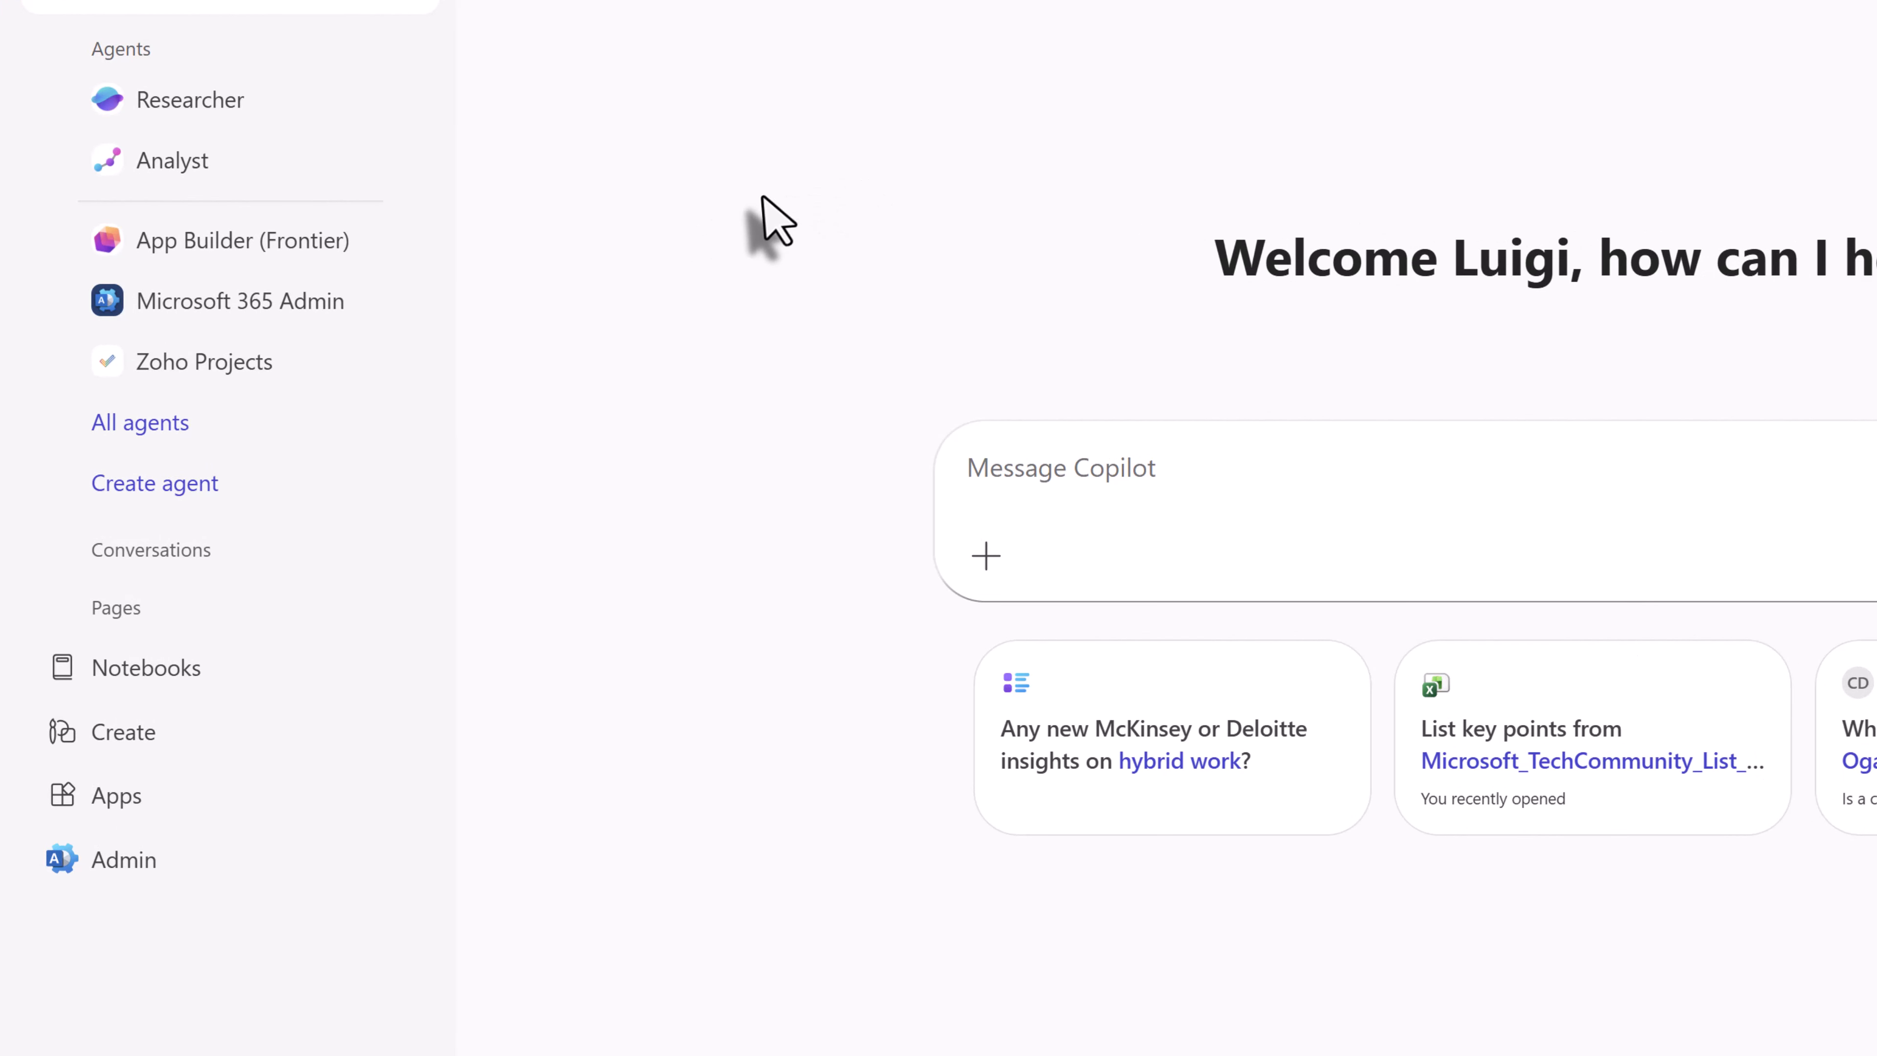
left_click(185, 242)
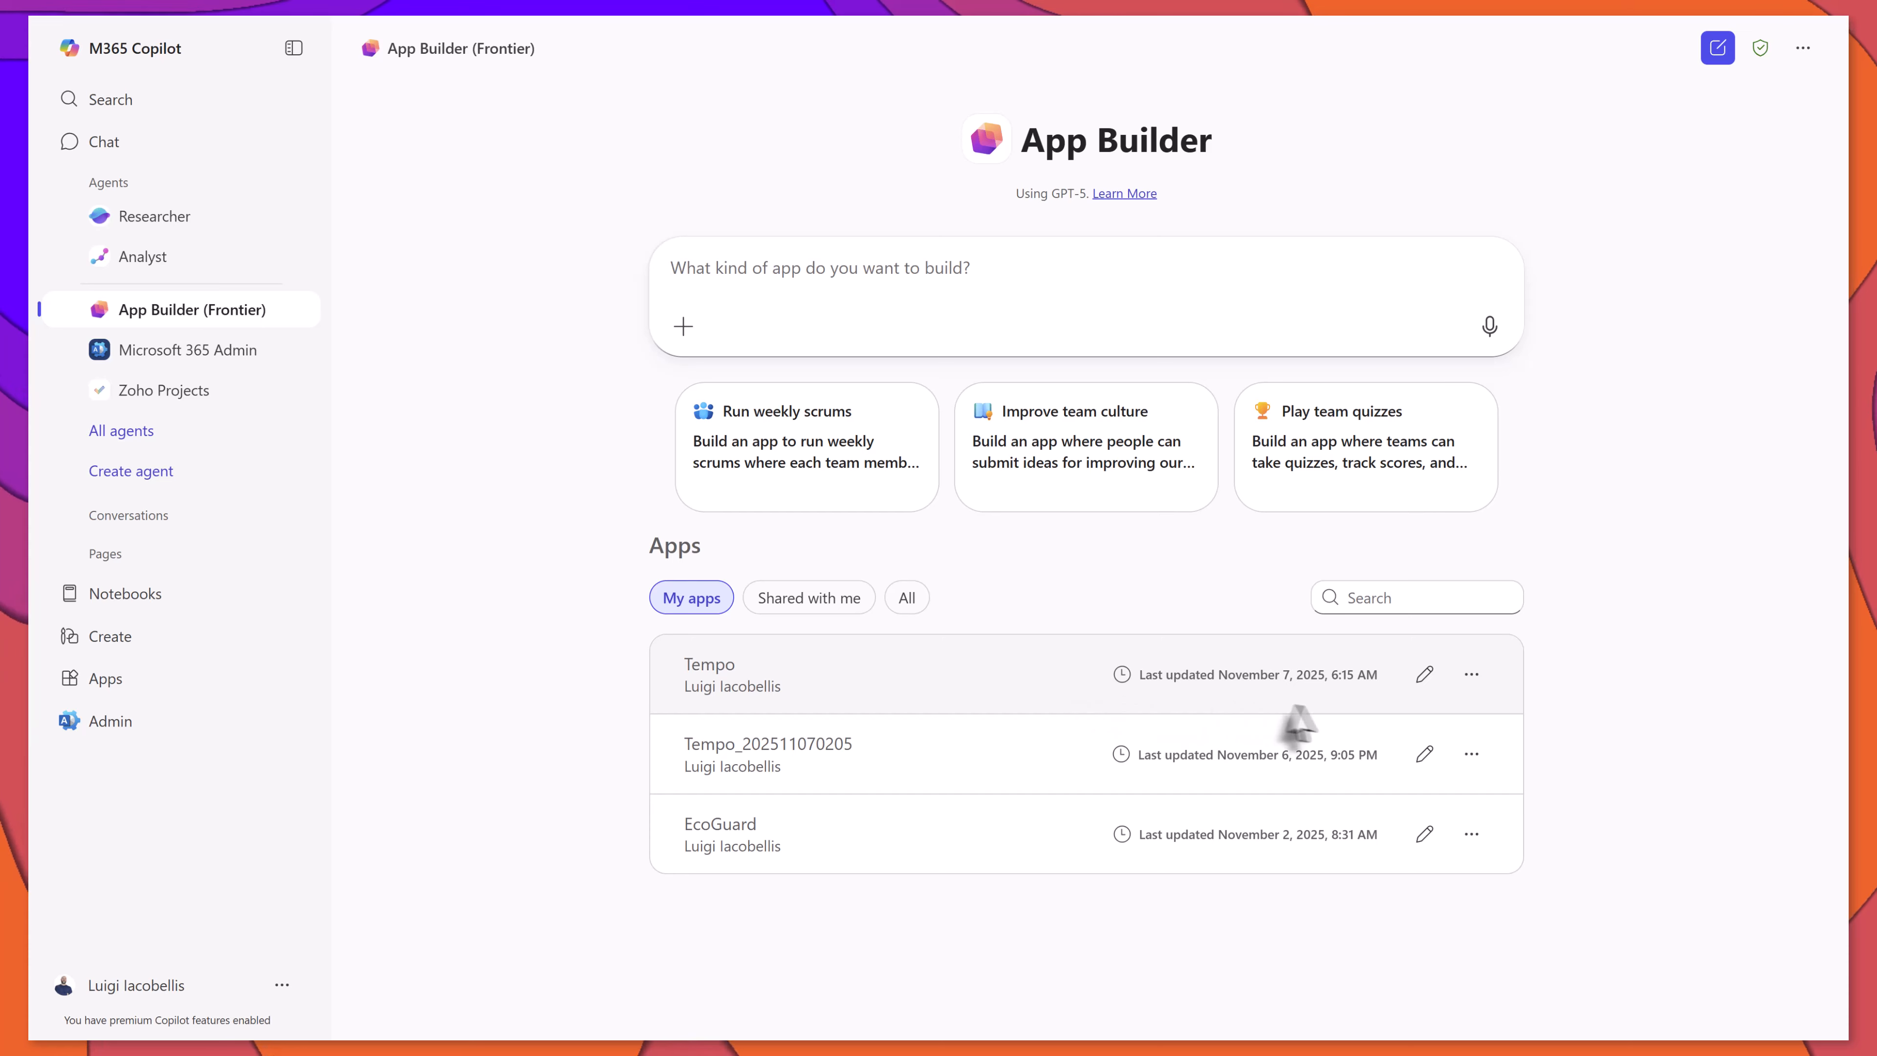
left_click(1472, 674)
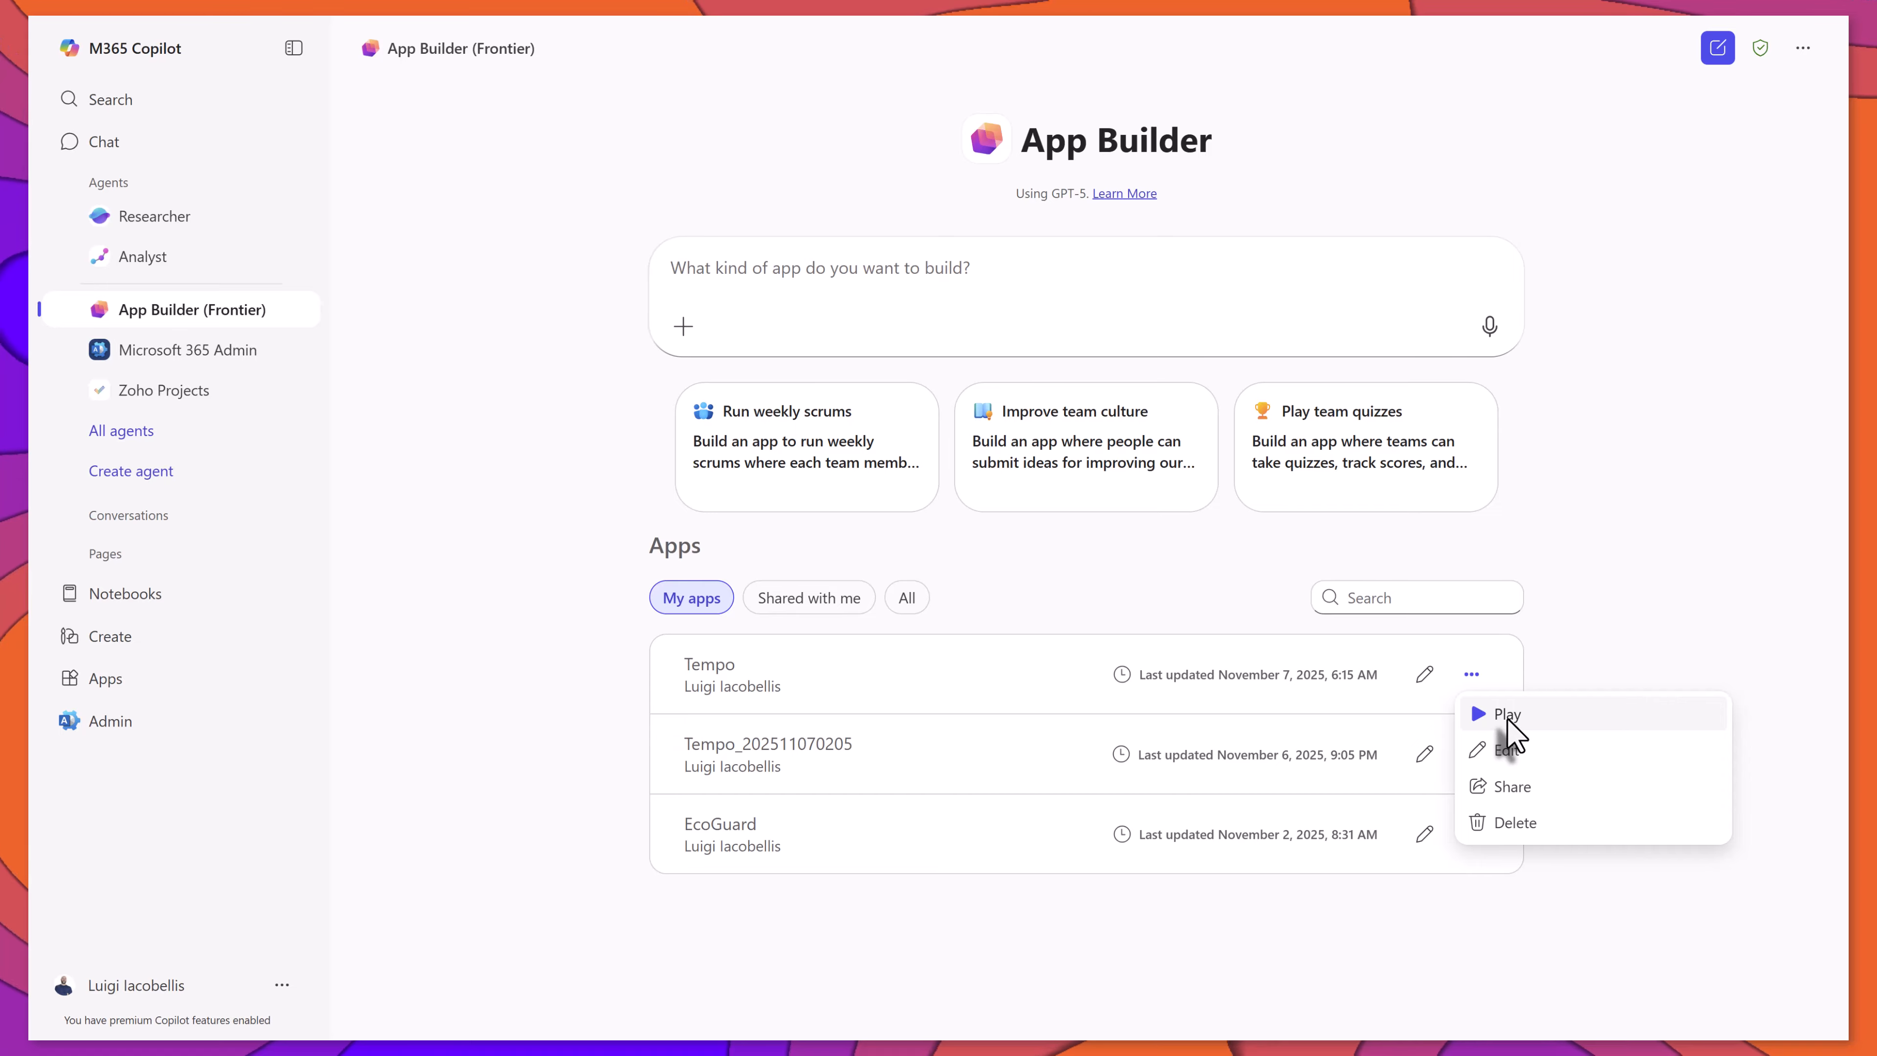
left_click(1507, 718)
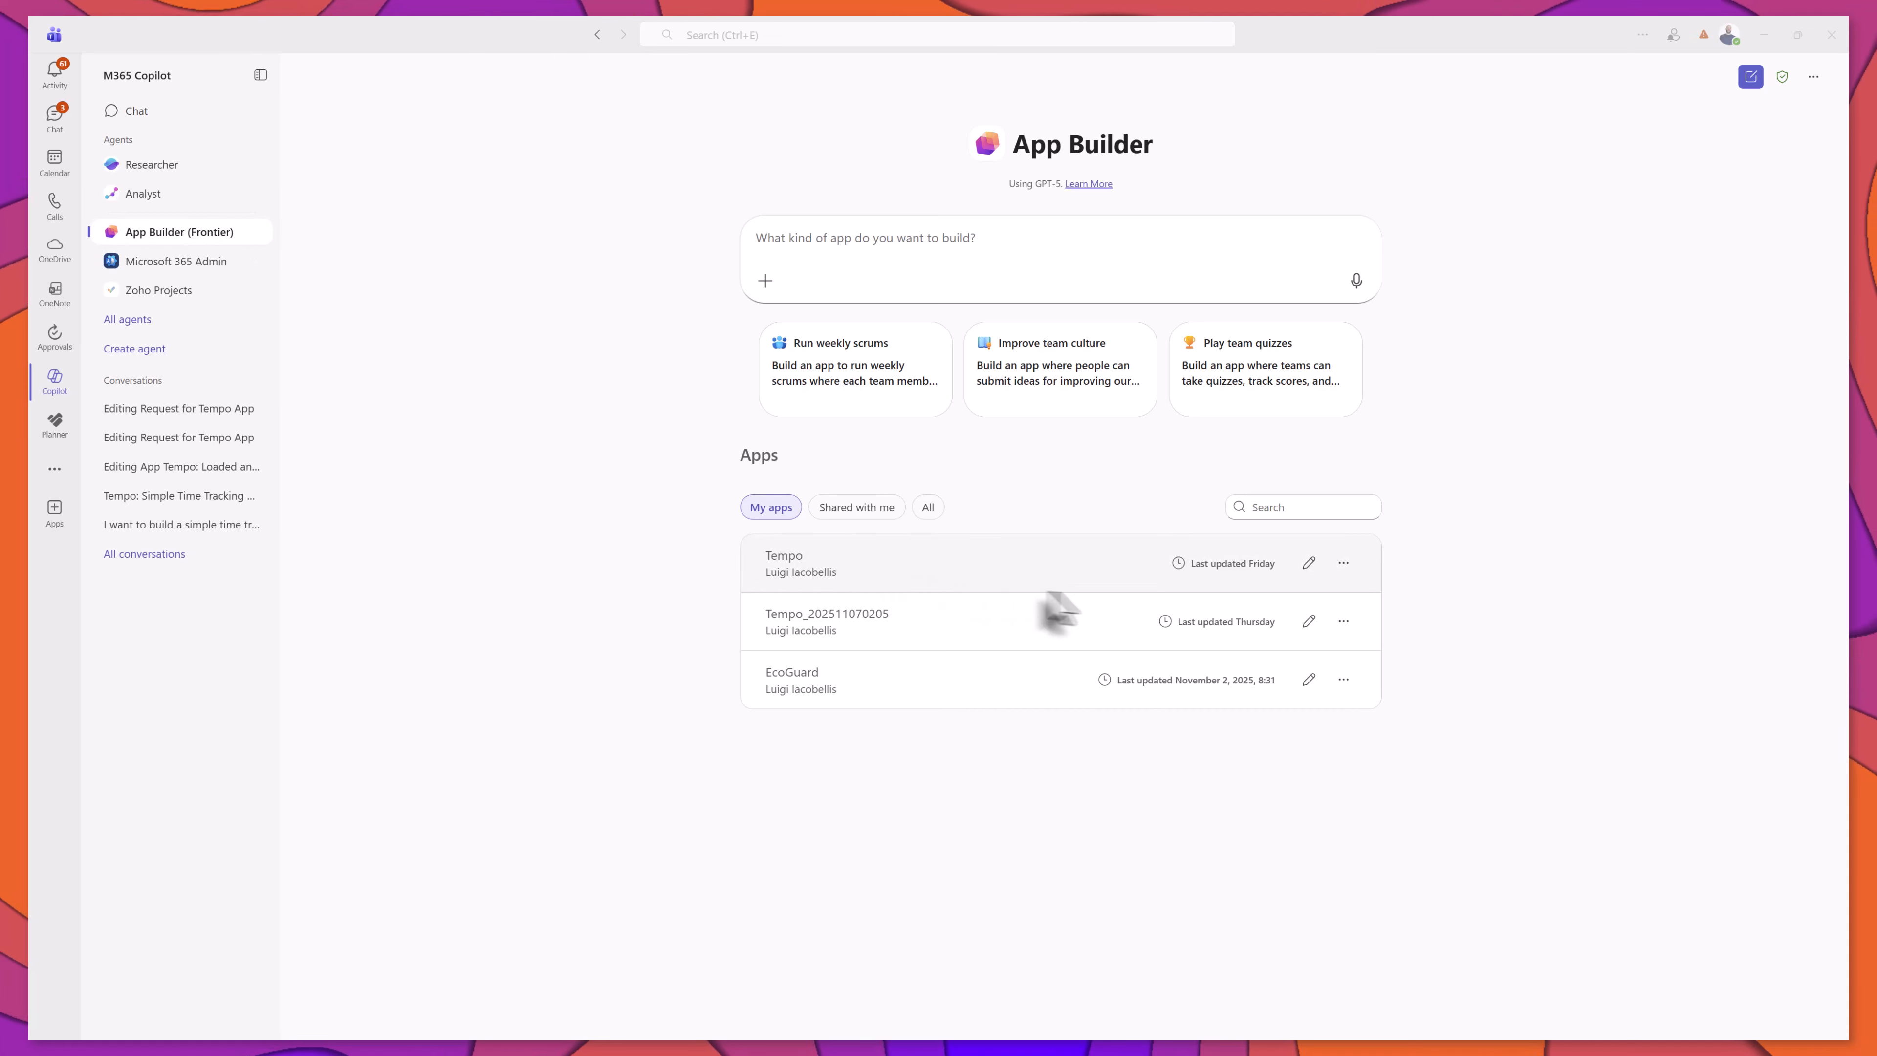
- Open the Tempo app for editing from App Builder in Microsoft Teams
left_click(1308, 565)
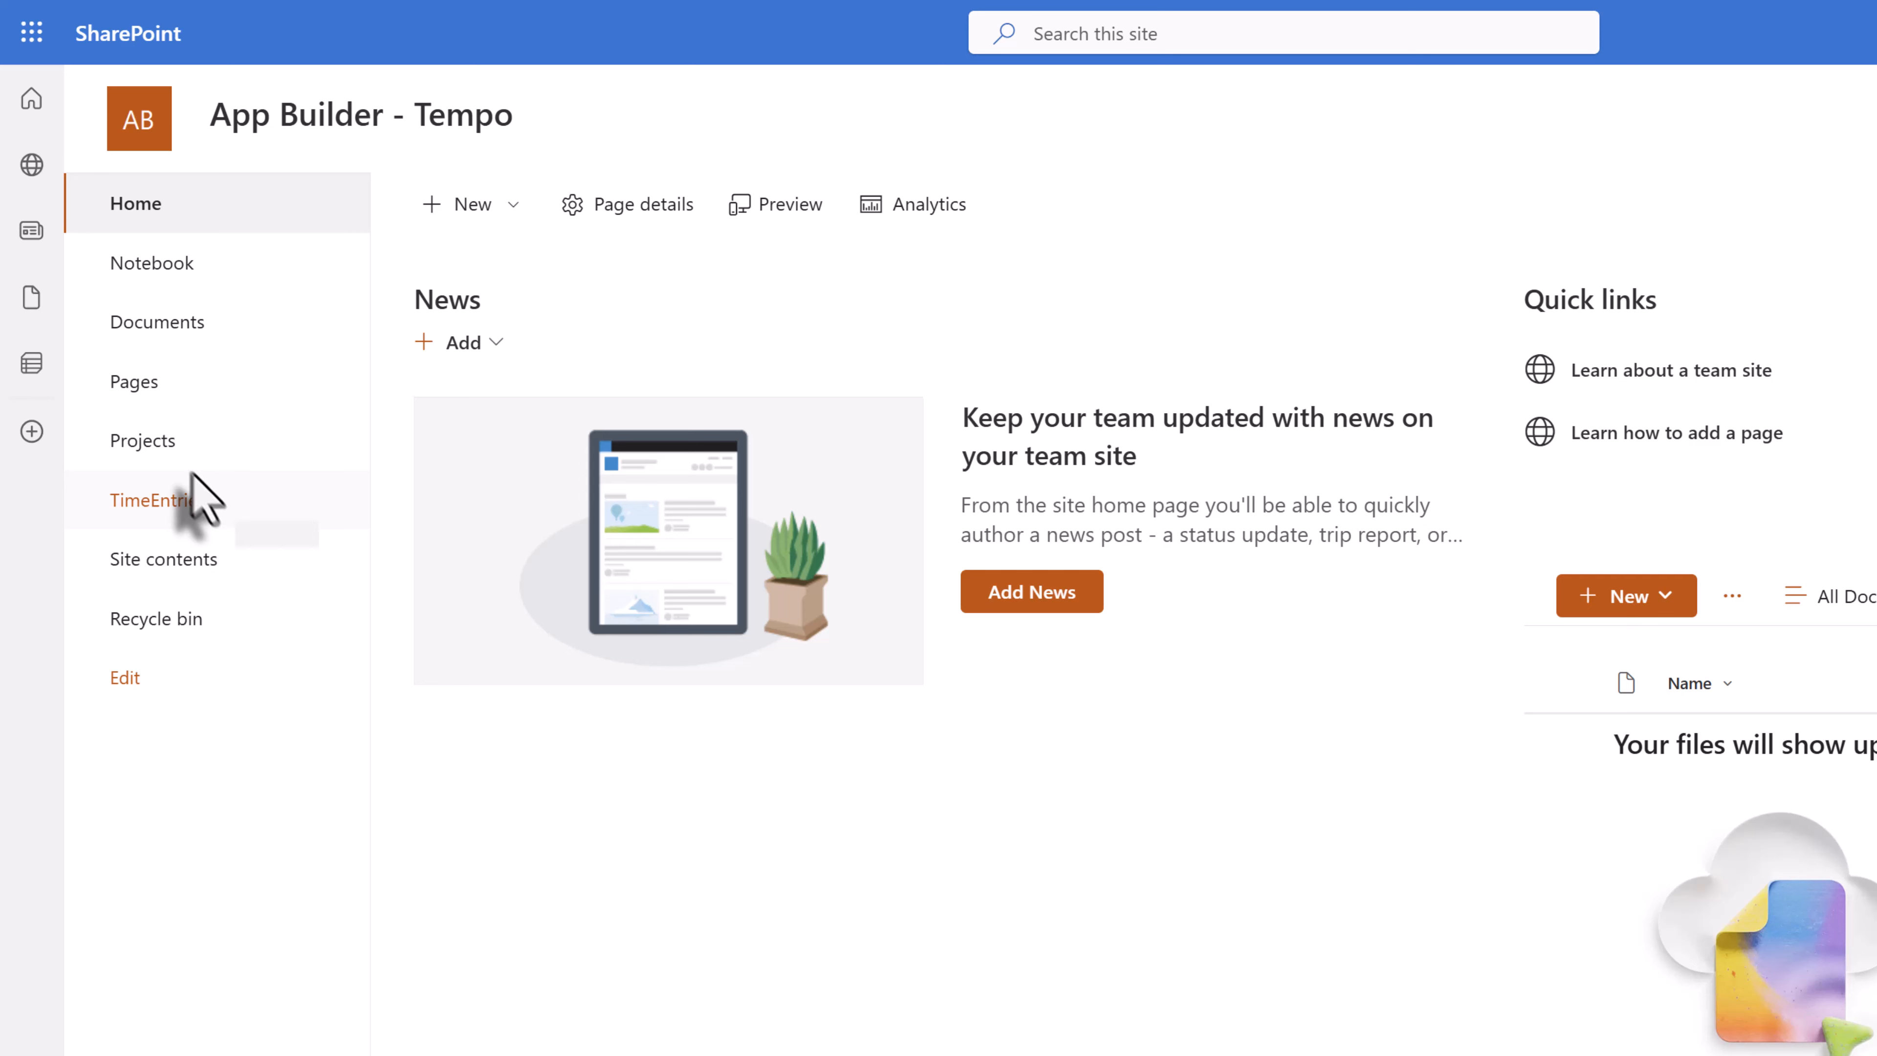
- Switch to the App Builder - Tempo site in SharePoint and open its Projects list
left_click(162, 449)
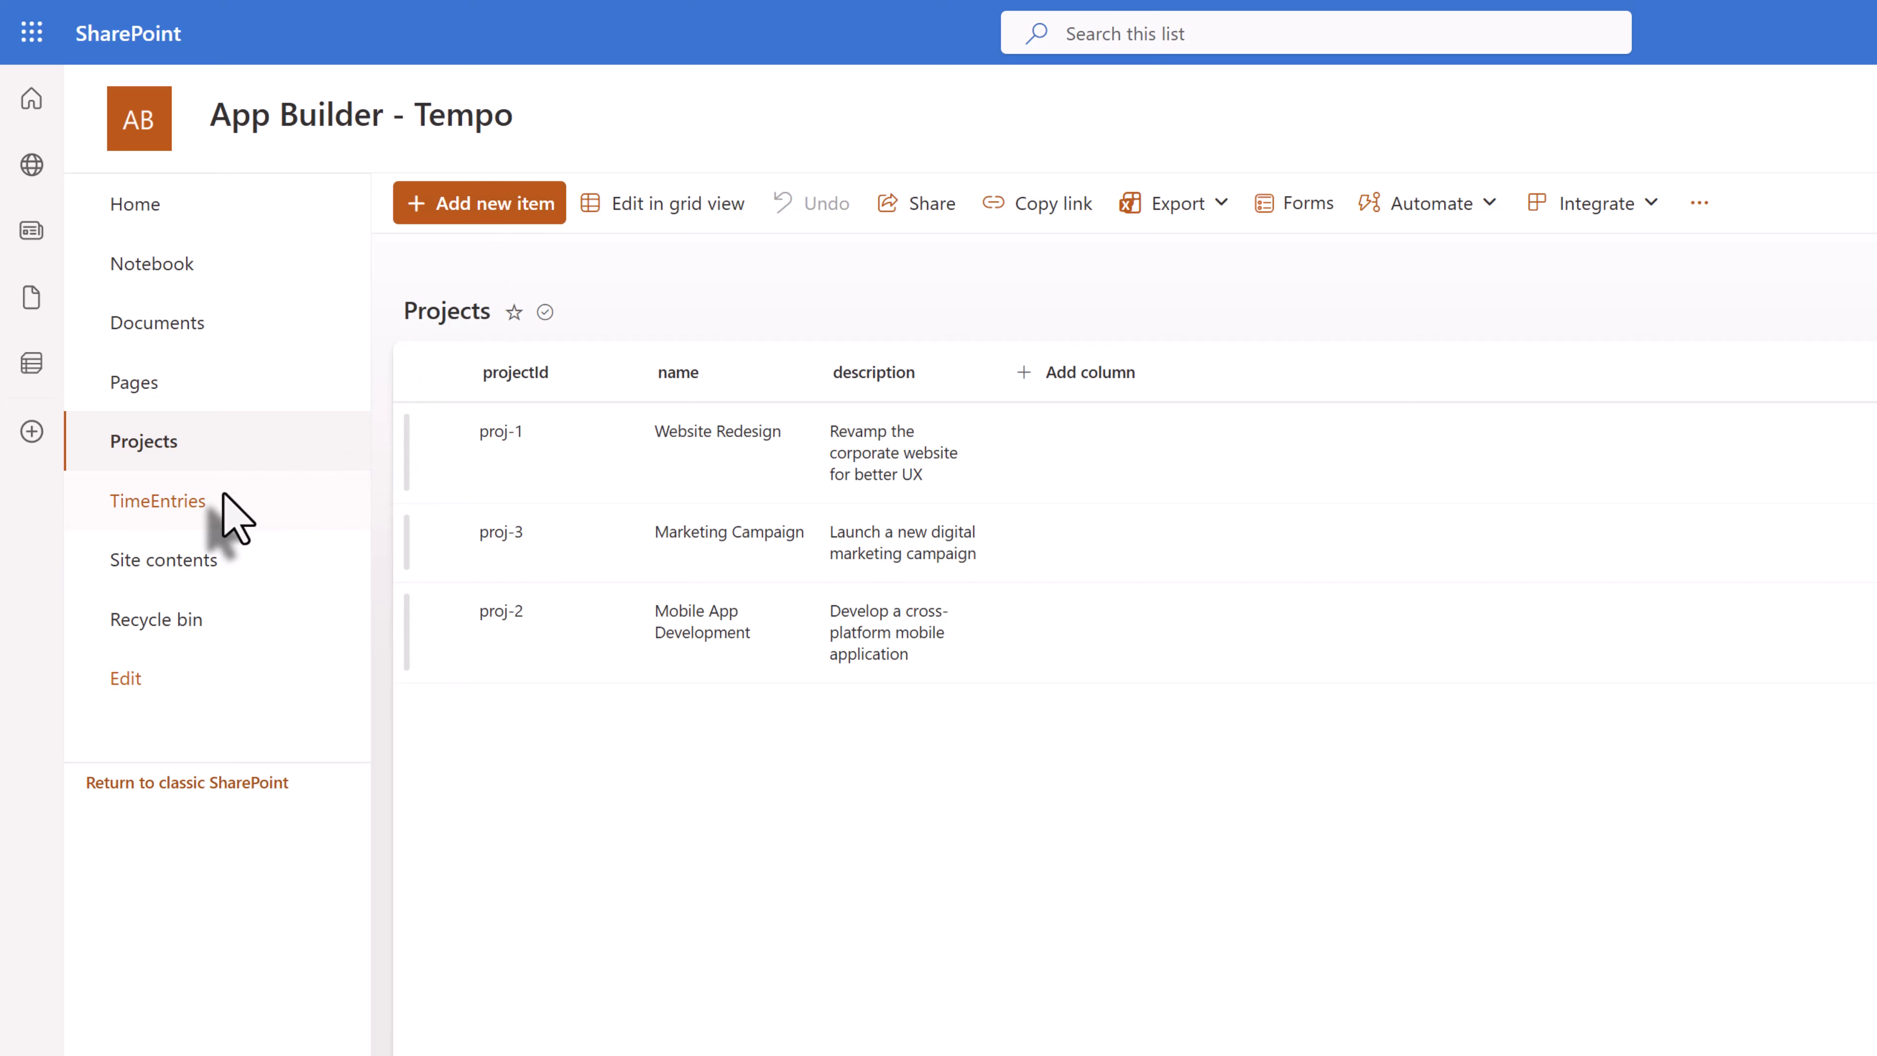
- Open the site's TimeEntries list, and expand the site owners and site members groups in the site access settings
left_click(159, 506)
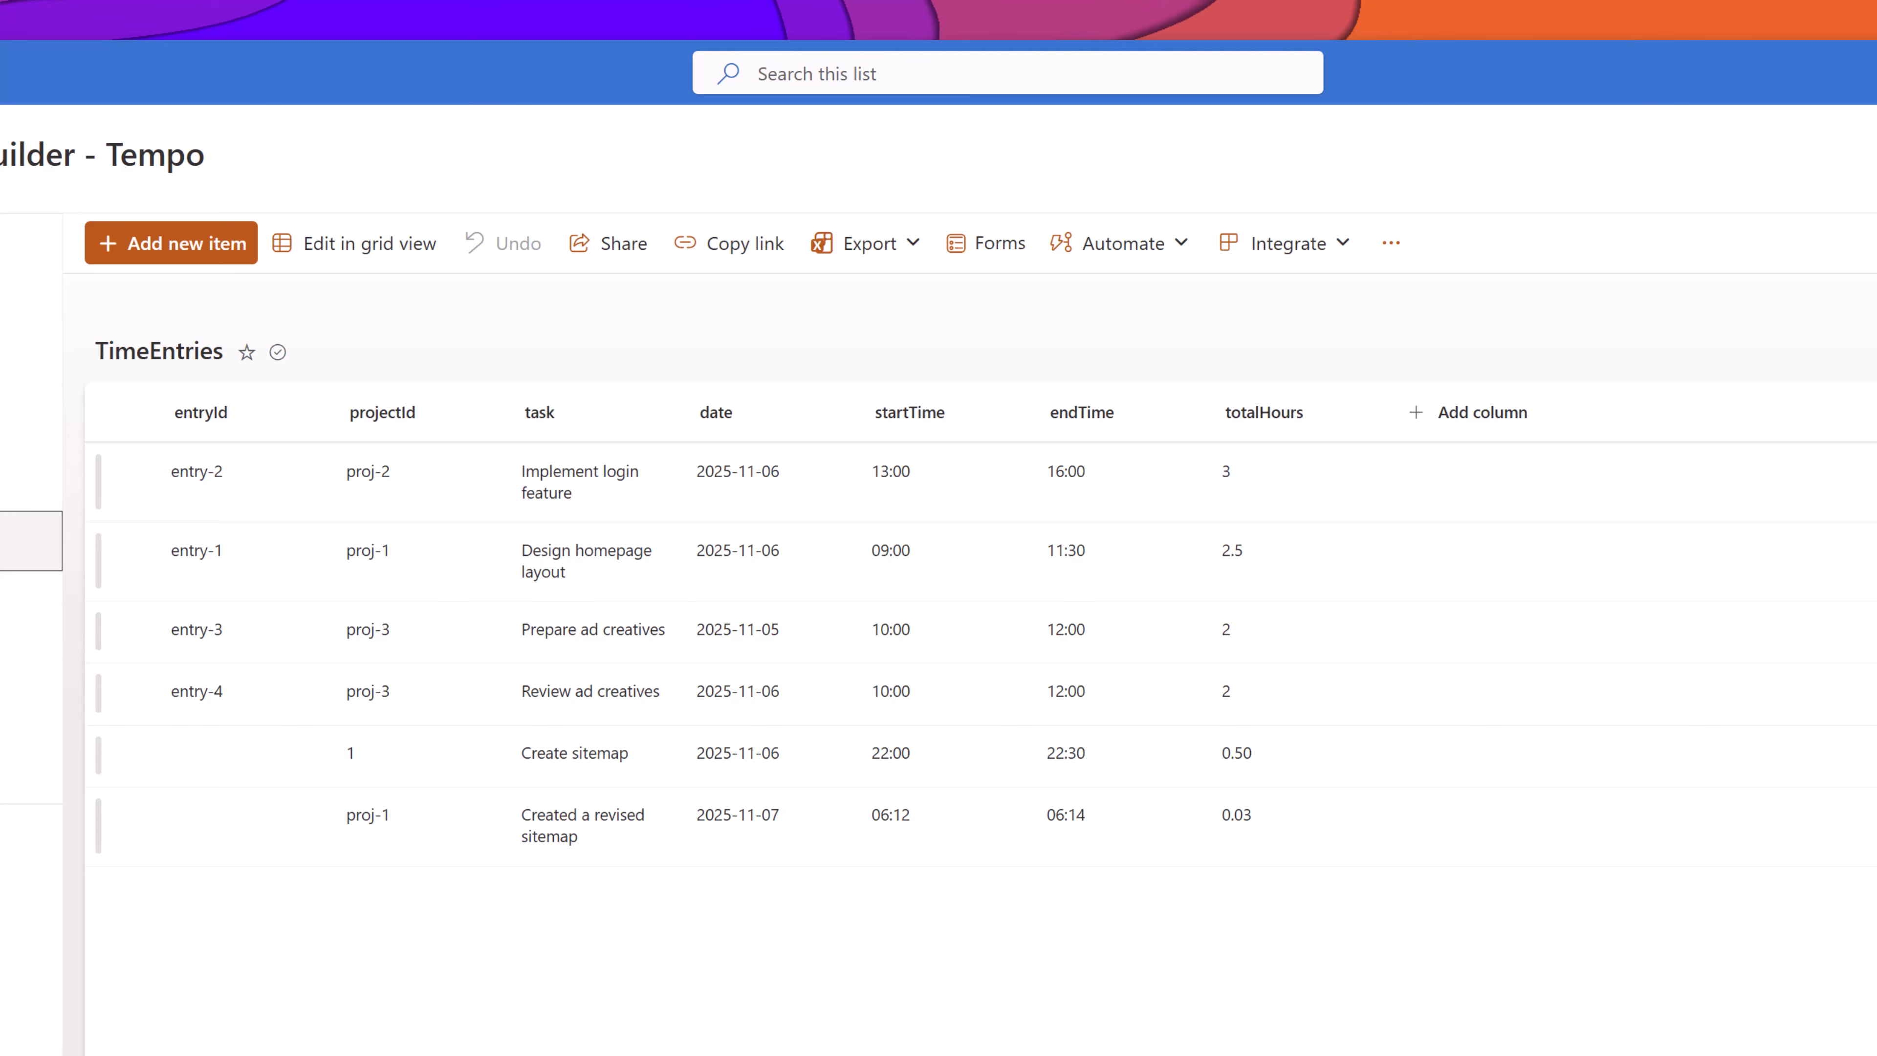
left_click(1136, 316)
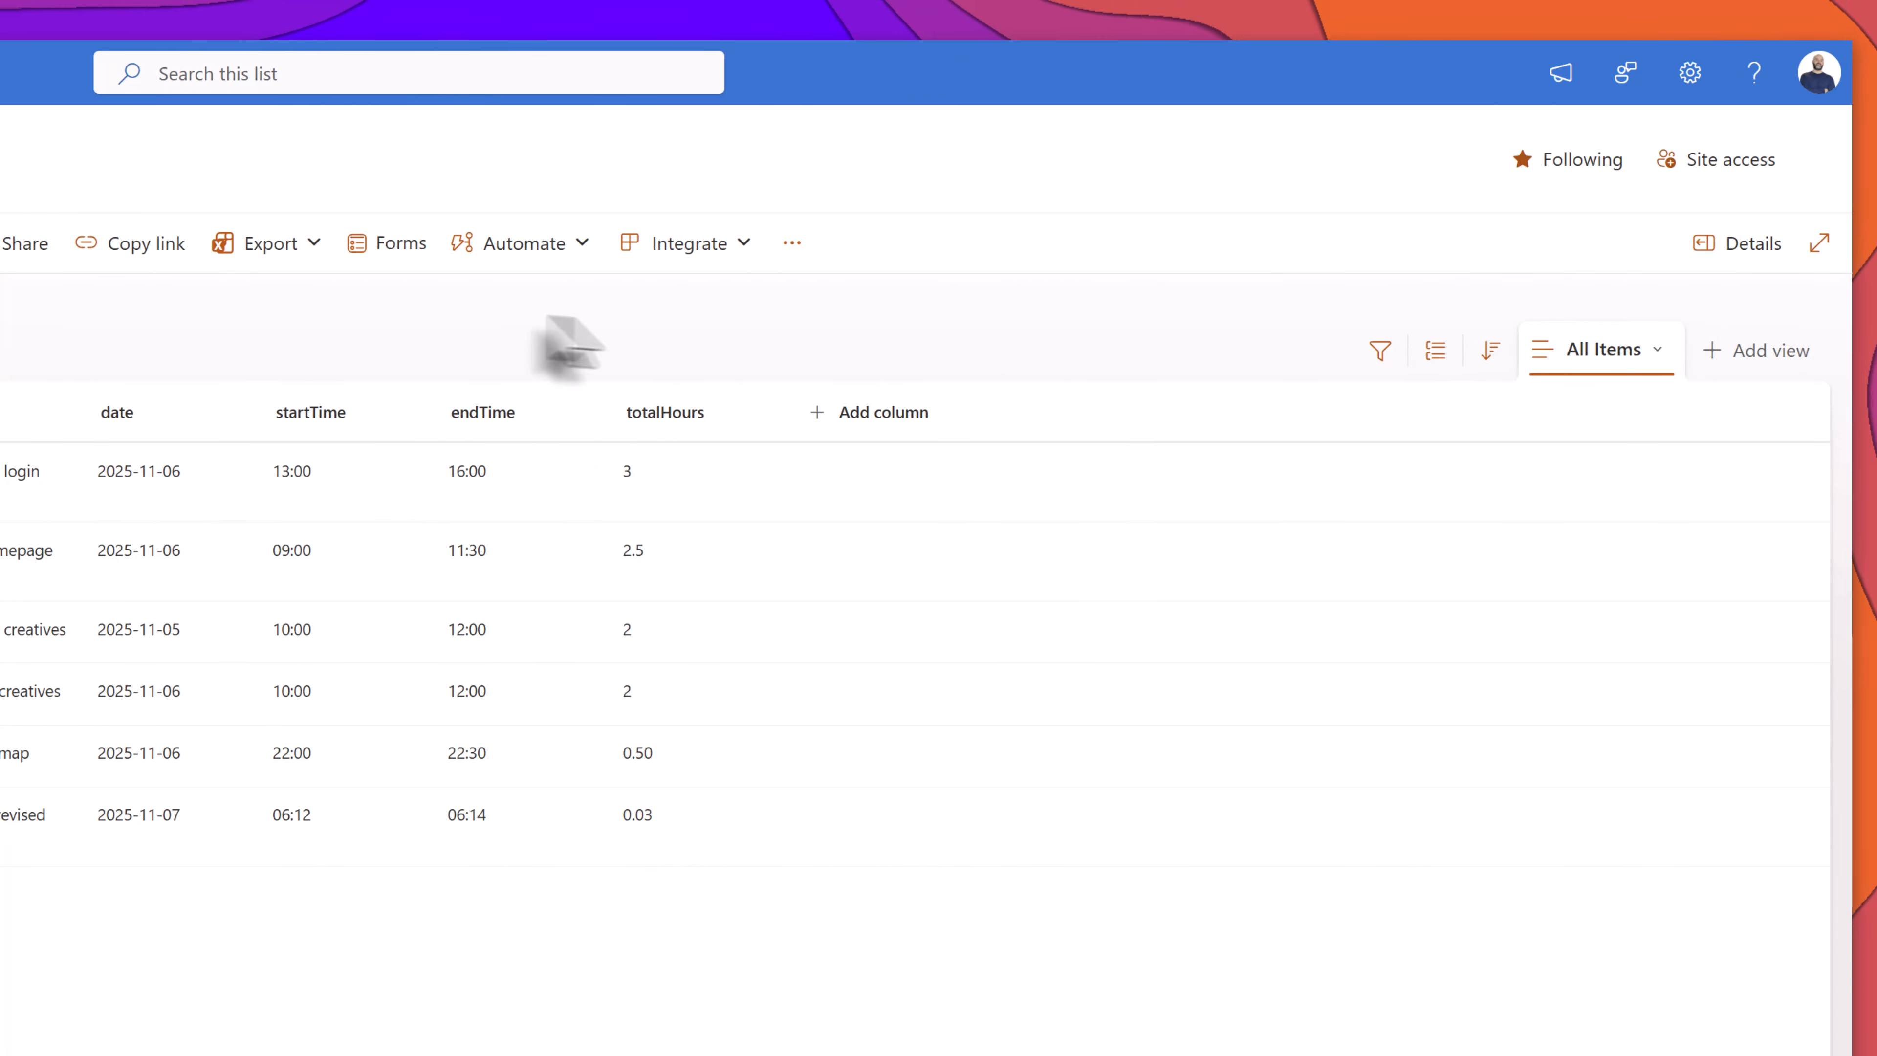
left_click(1729, 160)
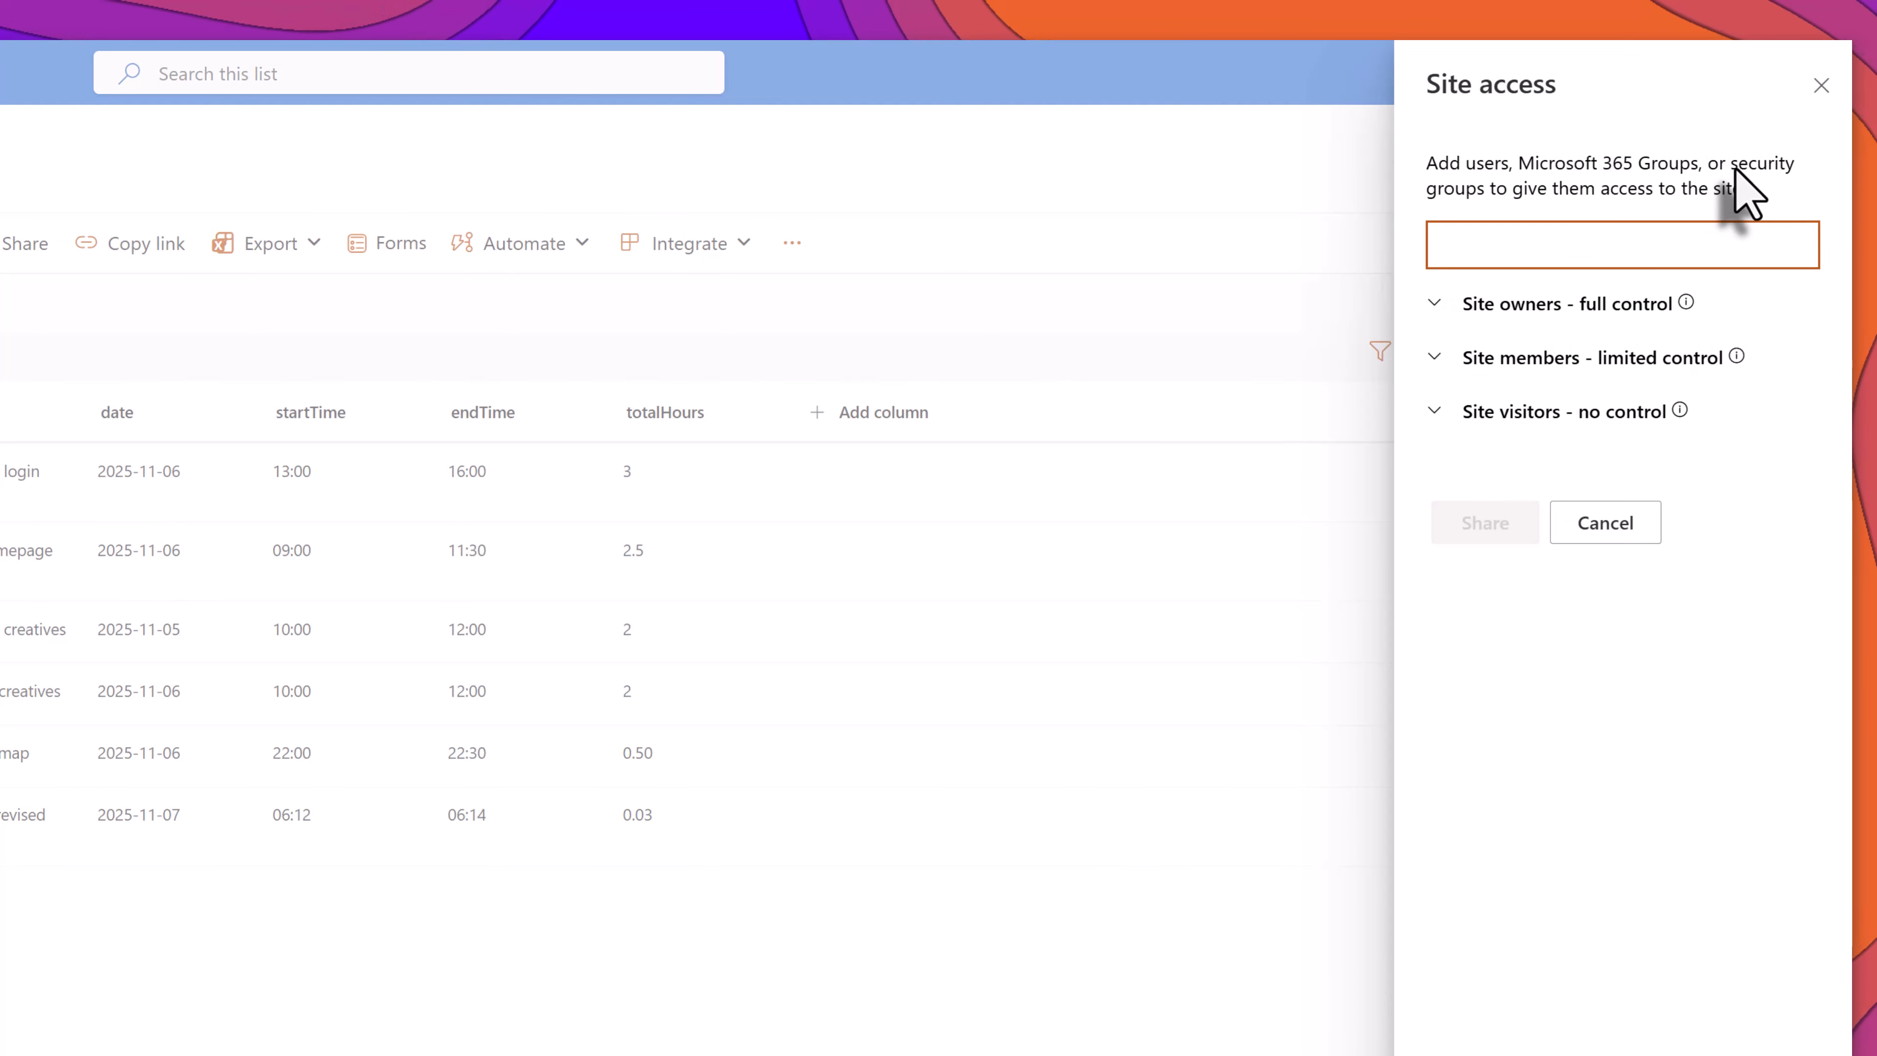
left_click(1435, 303)
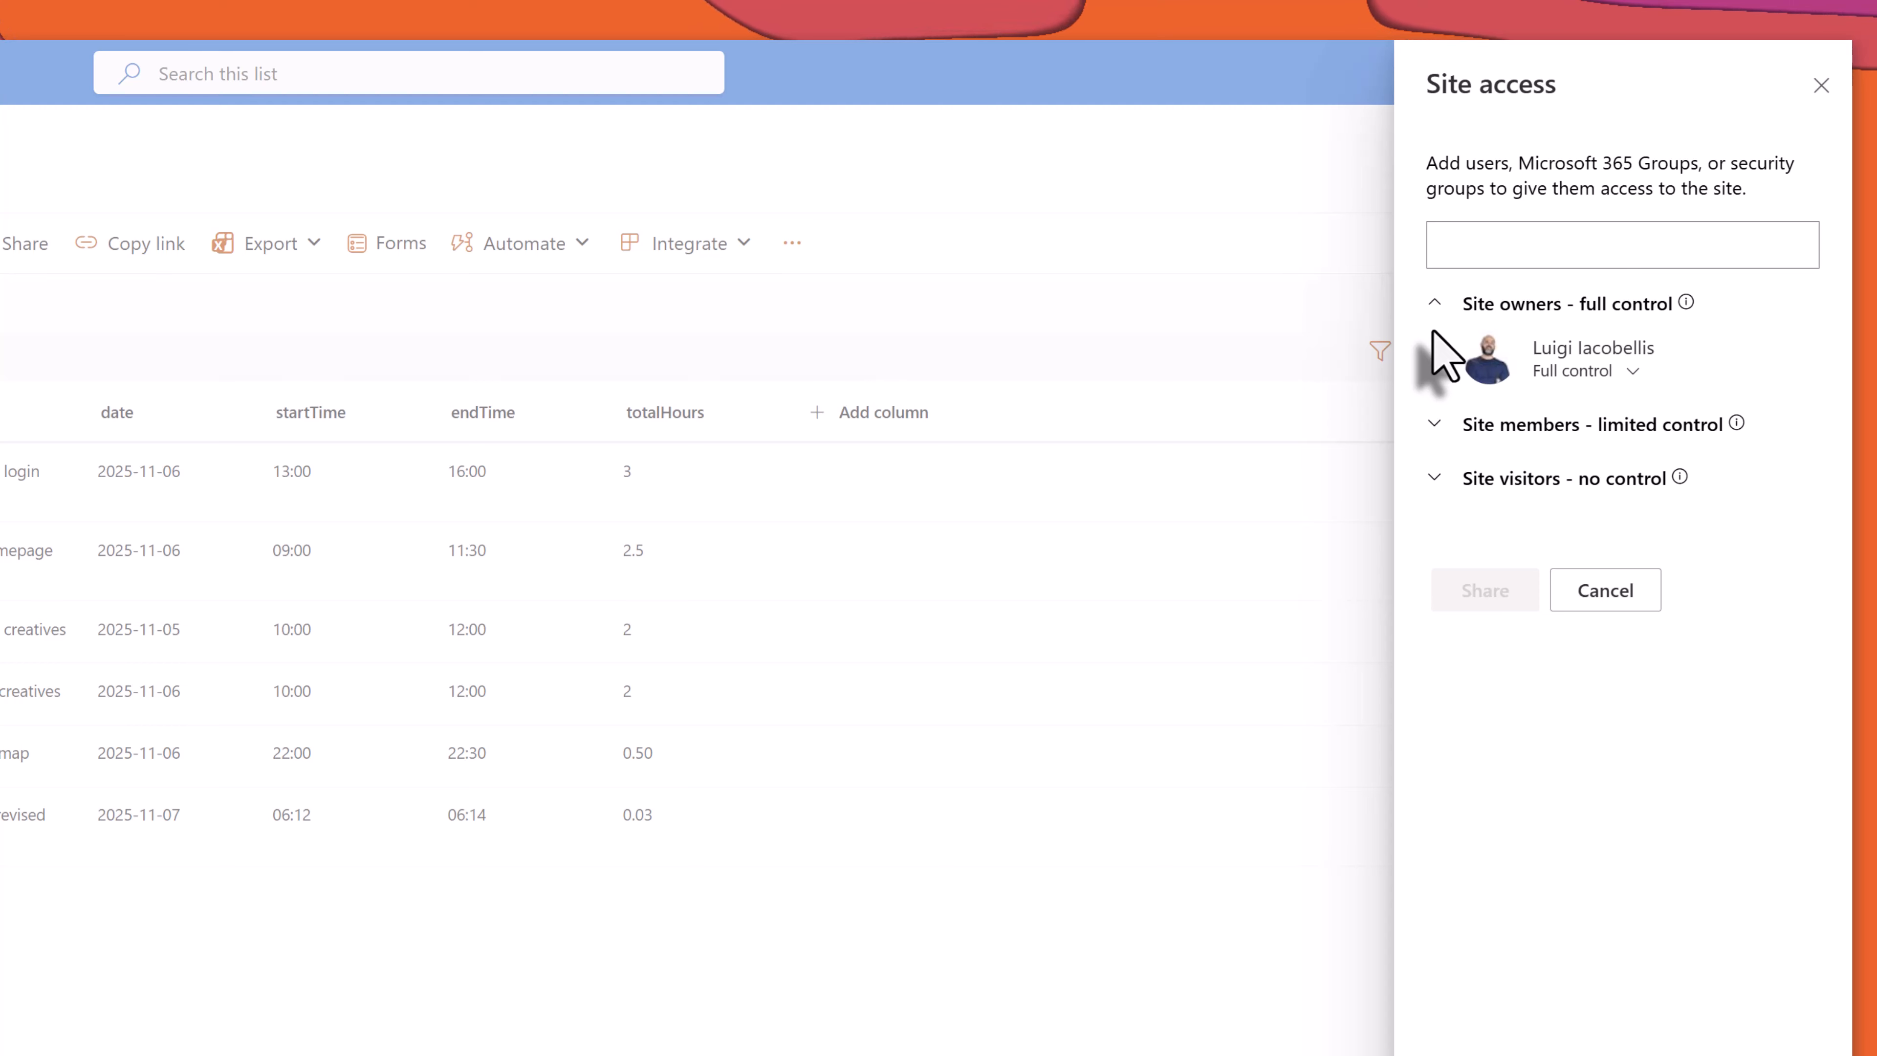
left_click(1436, 424)
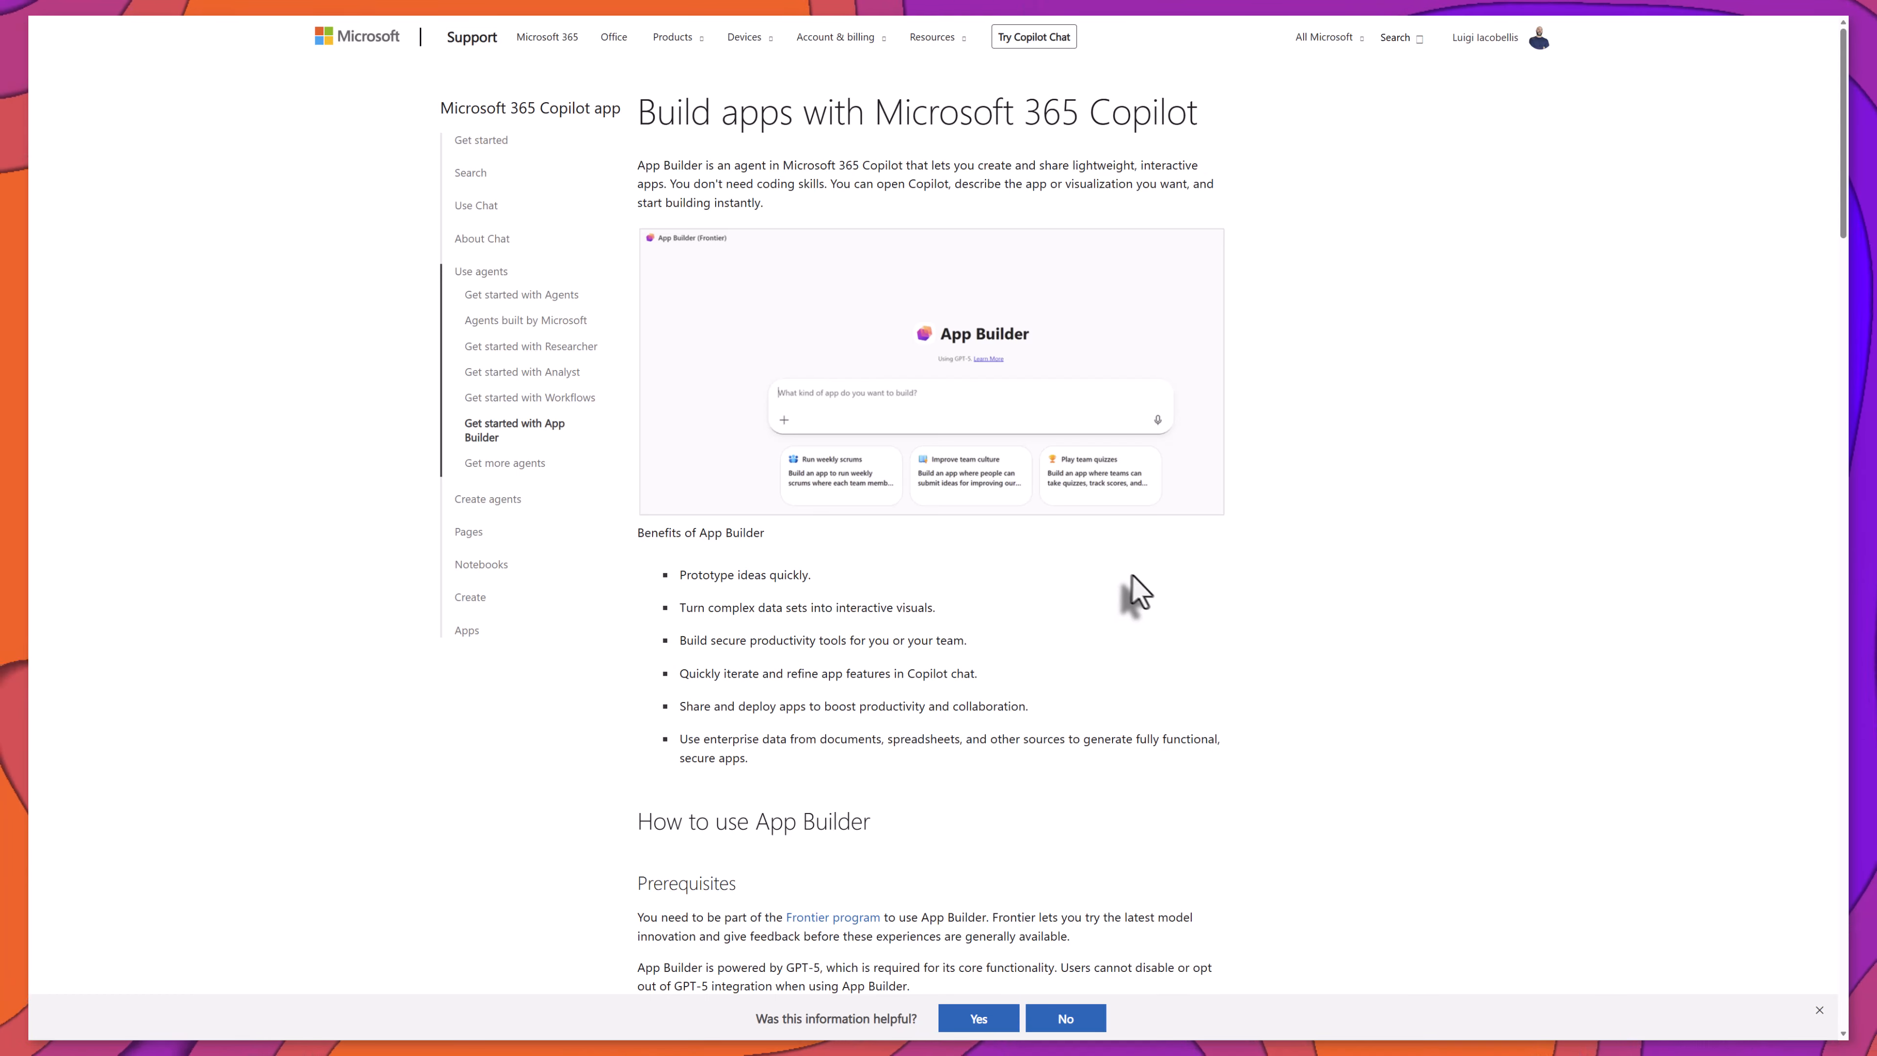
- Read through the "Build apps with Microsoft 365 Copilot" support article down to its Known limitations section
scroll(1138, 591, "down", 15)
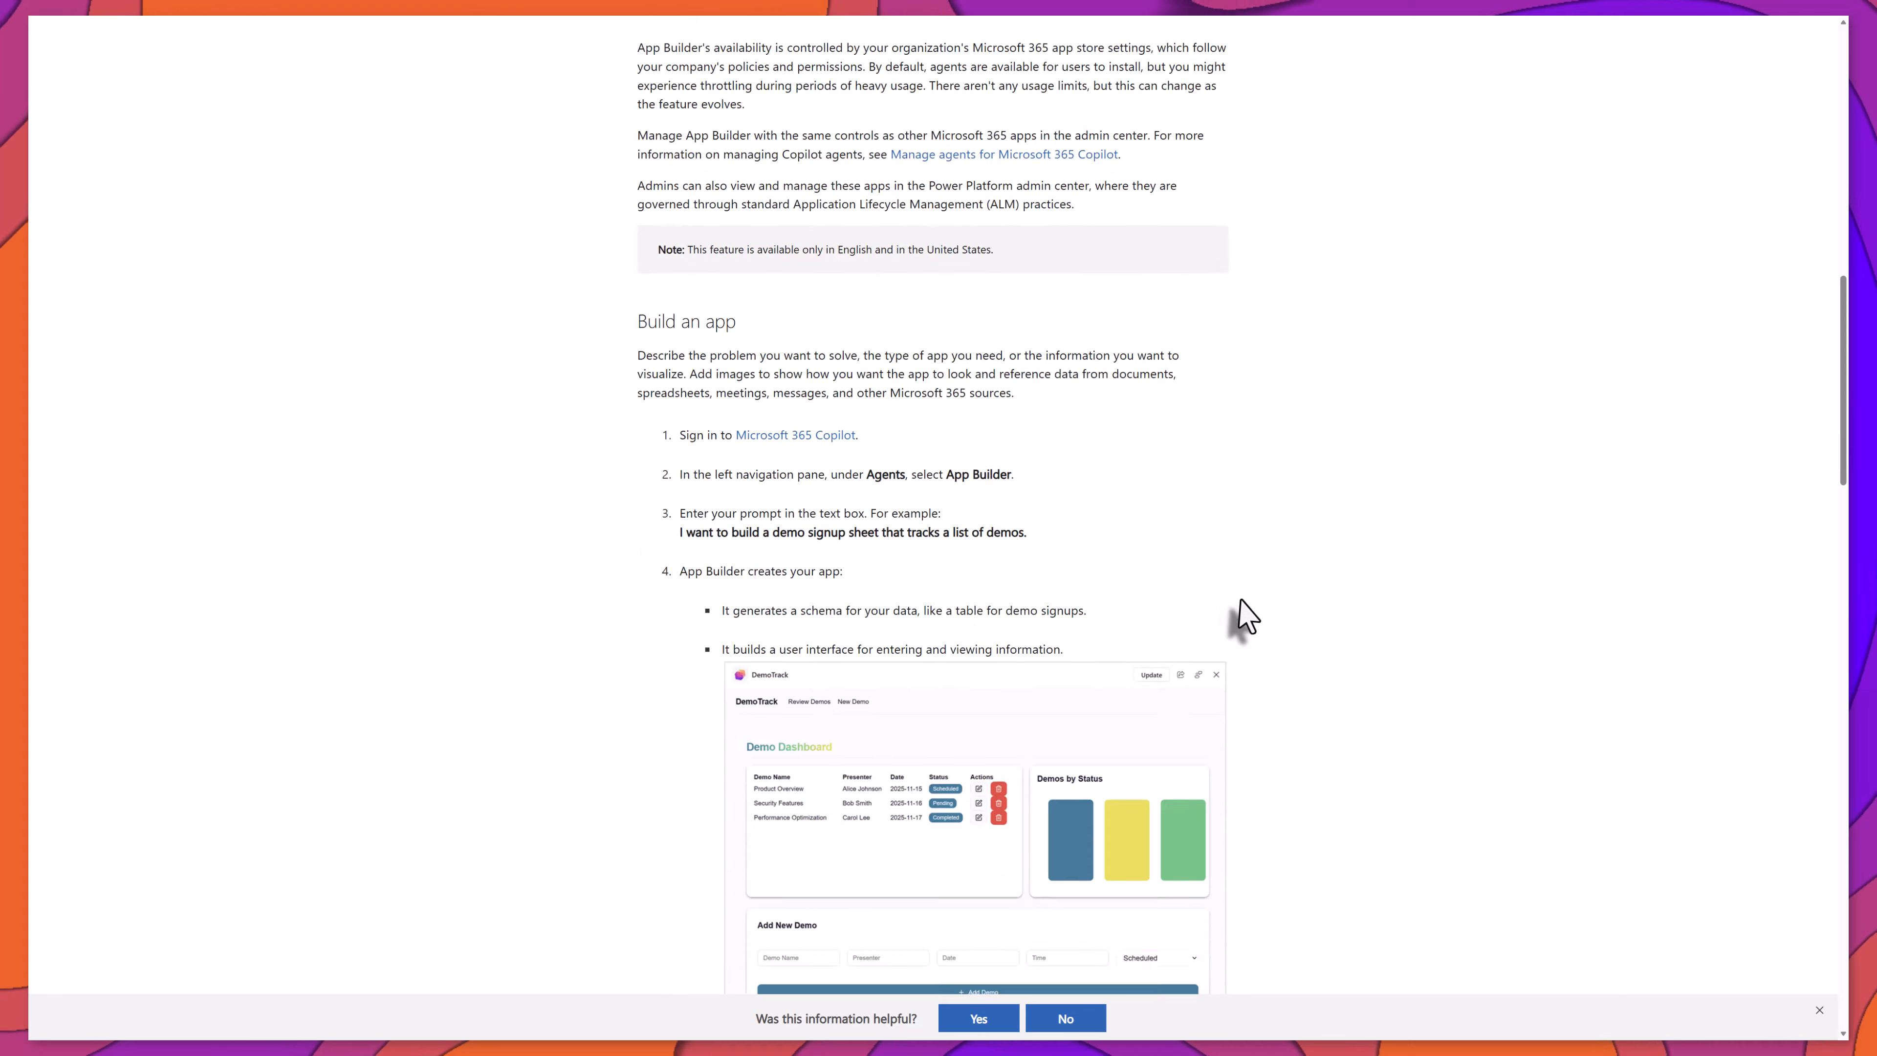
scroll(1249, 620, "down", 20)
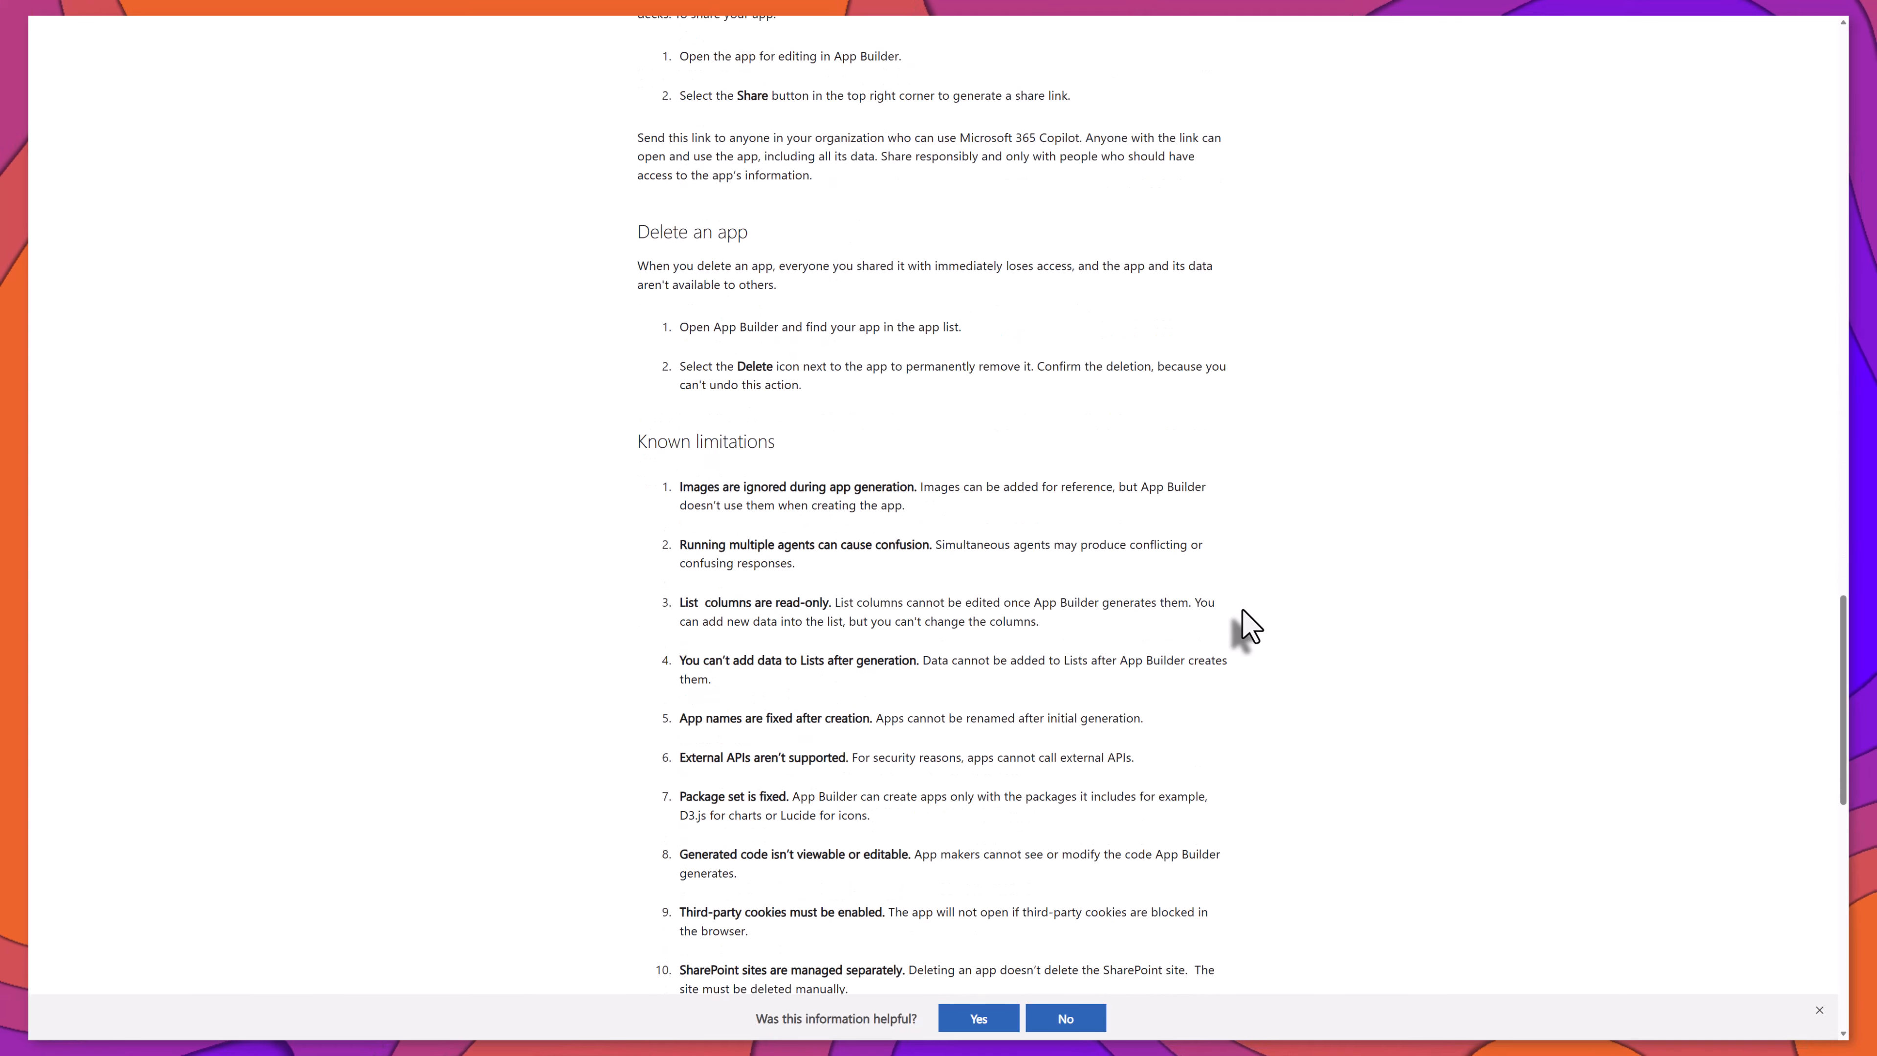